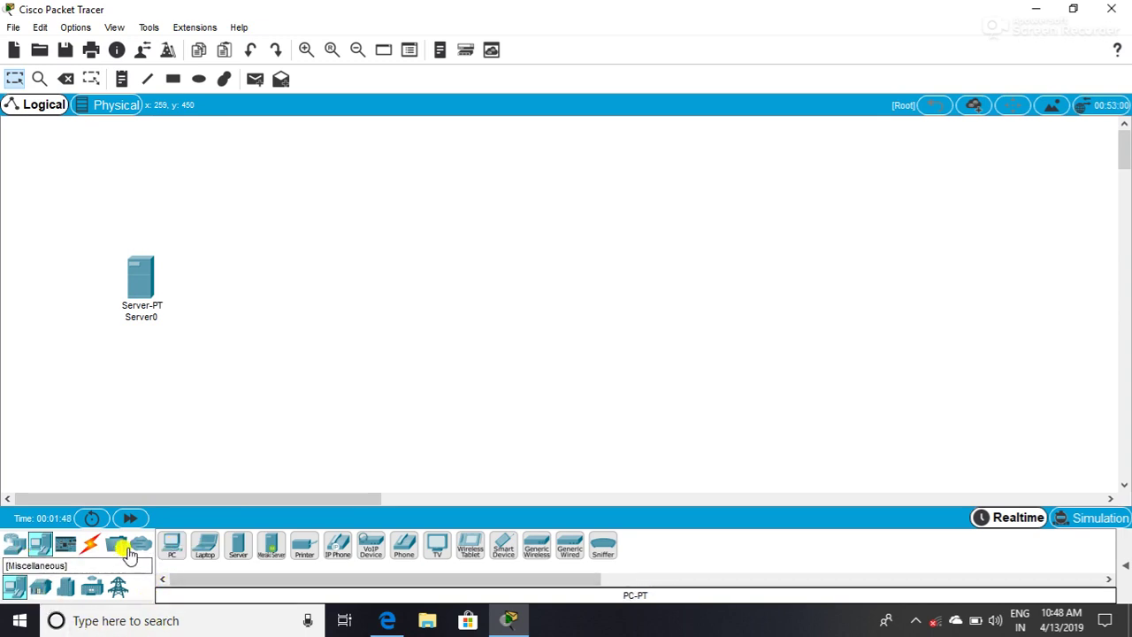
Add two 2960 switches to the workspace, one beside Server0 and the other farther right
click(14, 544)
click(40, 587)
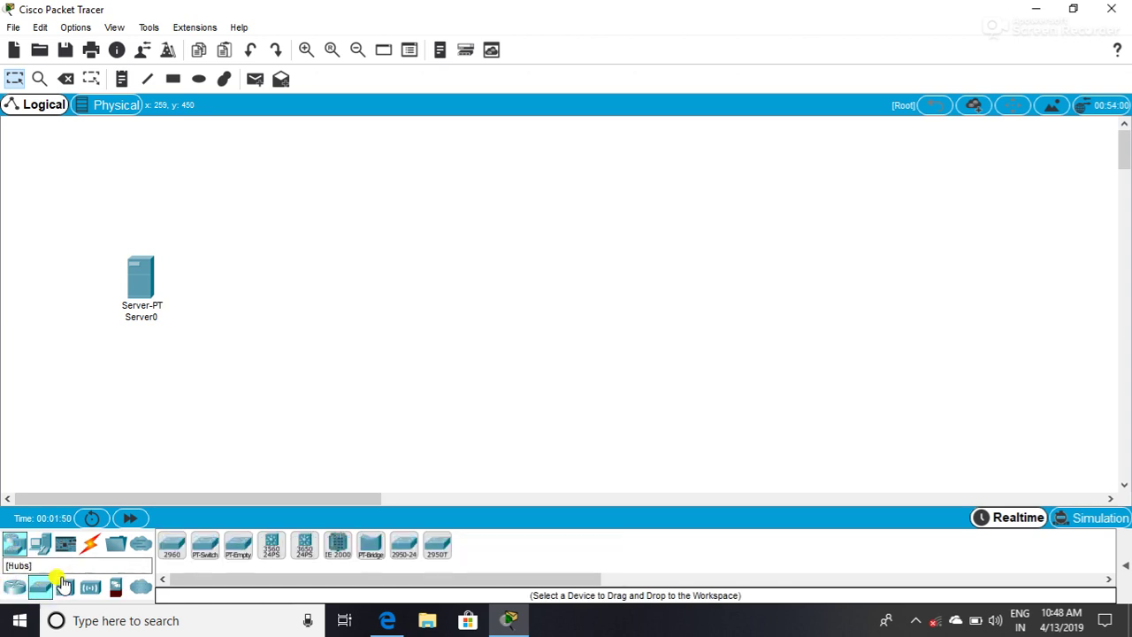
click(171, 546)
click(322, 269)
drag(323, 273, 303, 294)
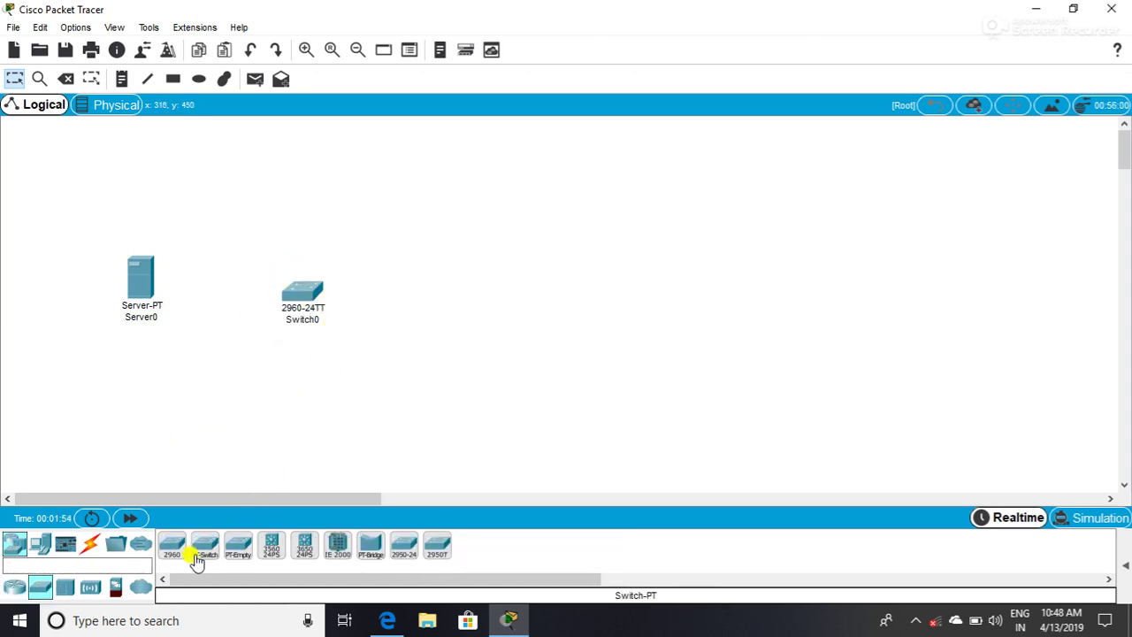
drag(177, 545, 608, 316)
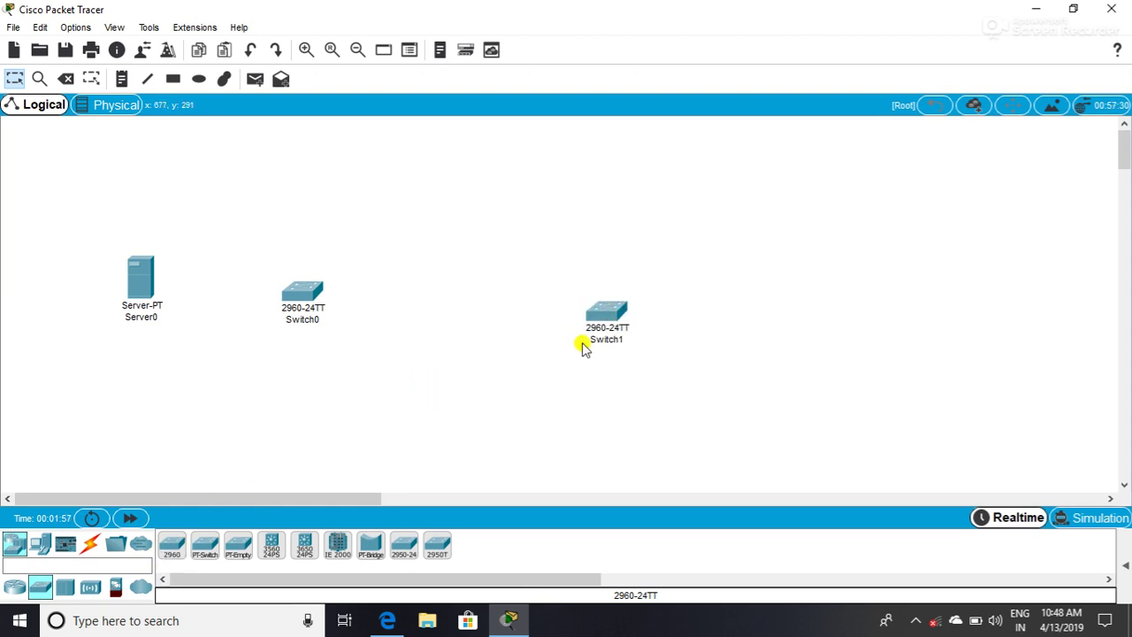
Add three 1941 routers between the two switches and place a PC beyond Switch1
click(14, 586)
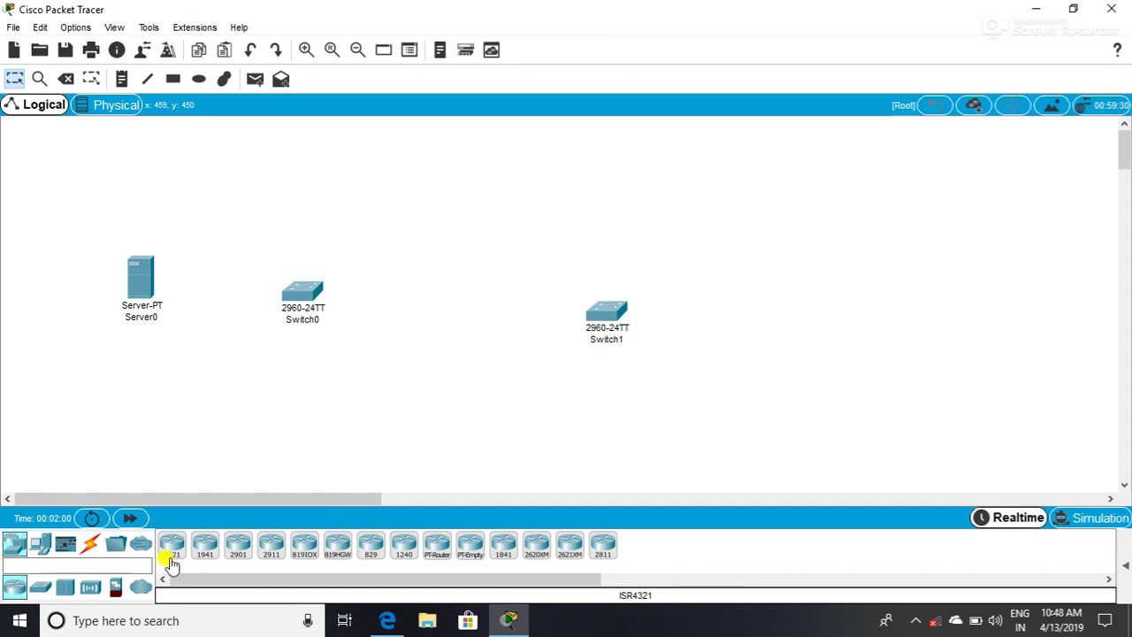
drag(347, 413, 407, 315)
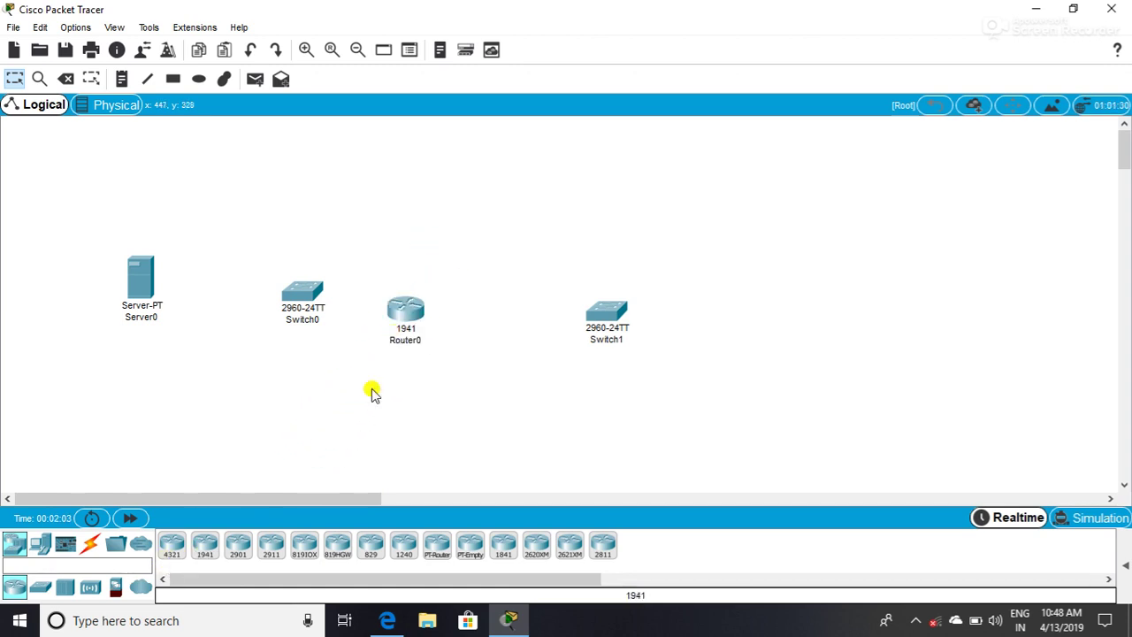
drag(205, 543, 439, 211)
drag(204, 545, 538, 253)
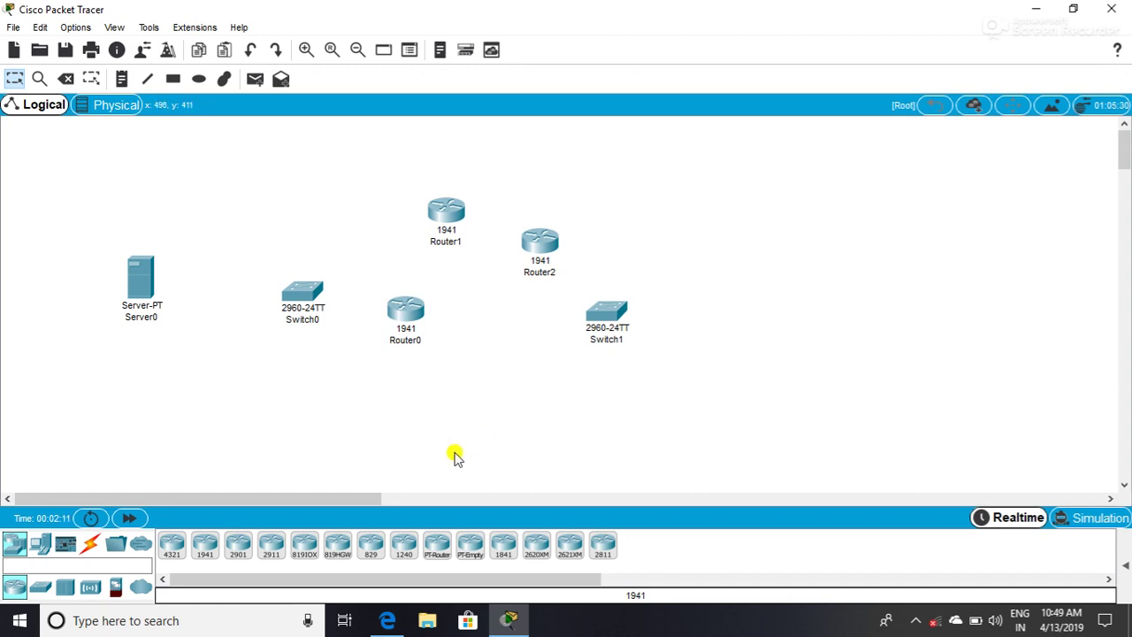
click(42, 545)
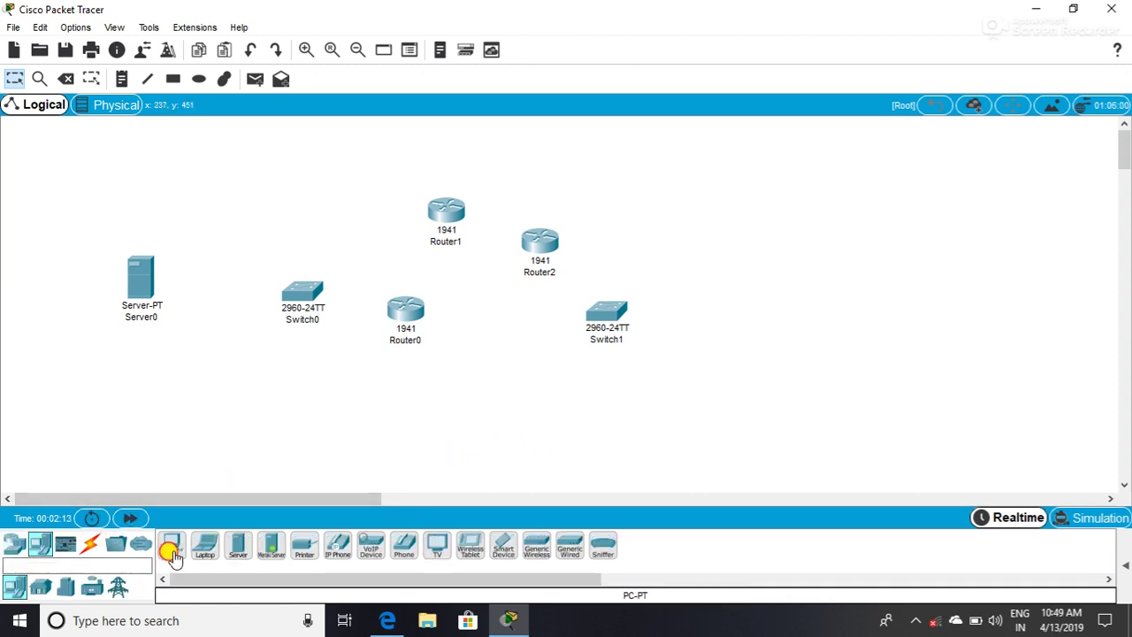
click(799, 303)
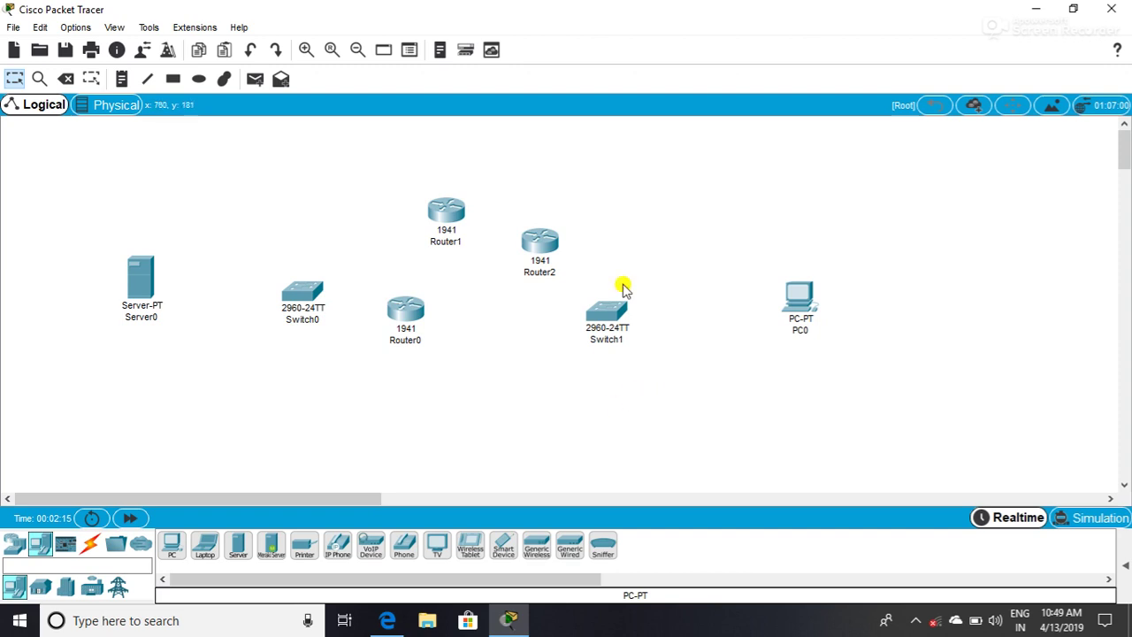
Arrange the server, switches, Router0, Router2 and PC in a row, with Router1 centred above the other routers
drag(442, 214, 473, 163)
drag(404, 306, 392, 283)
drag(538, 242, 666, 305)
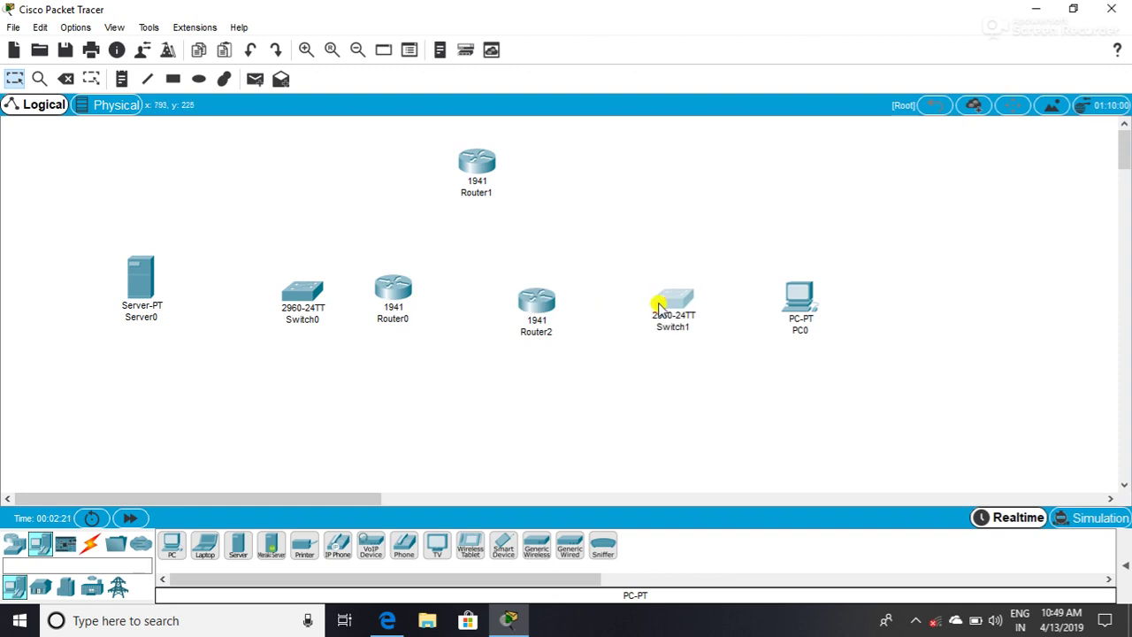
drag(798, 303, 845, 303)
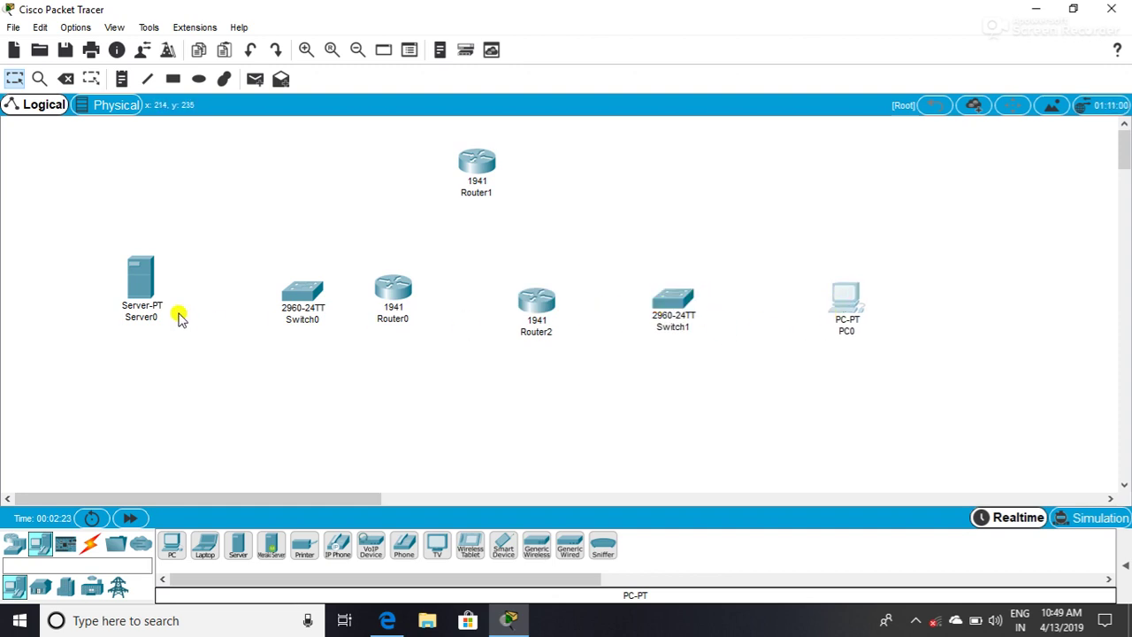
drag(152, 290, 141, 305)
drag(300, 305, 275, 300)
mouse_move(396, 297)
mouse_down()
mouse_move(379, 298)
mouse_move(397, 300)
mouse_up()
drag(535, 303, 561, 287)
drag(677, 302, 709, 289)
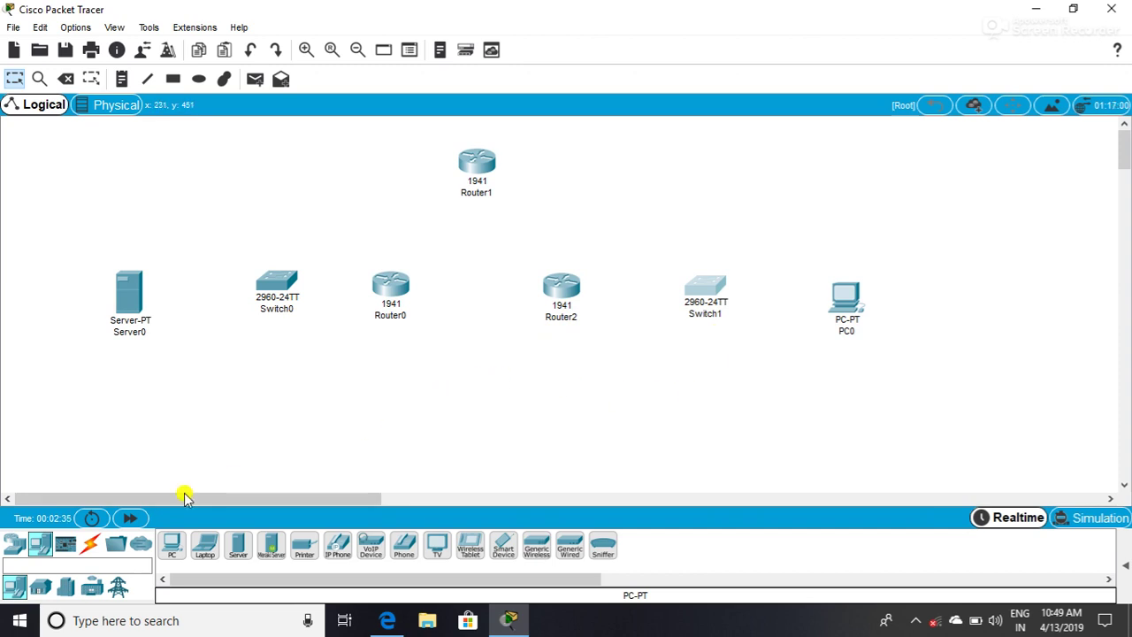
Connect Server0's FastEthernet0 to Switch0's FastEthernet0/6 with a copper straight-through cable
click(89, 546)
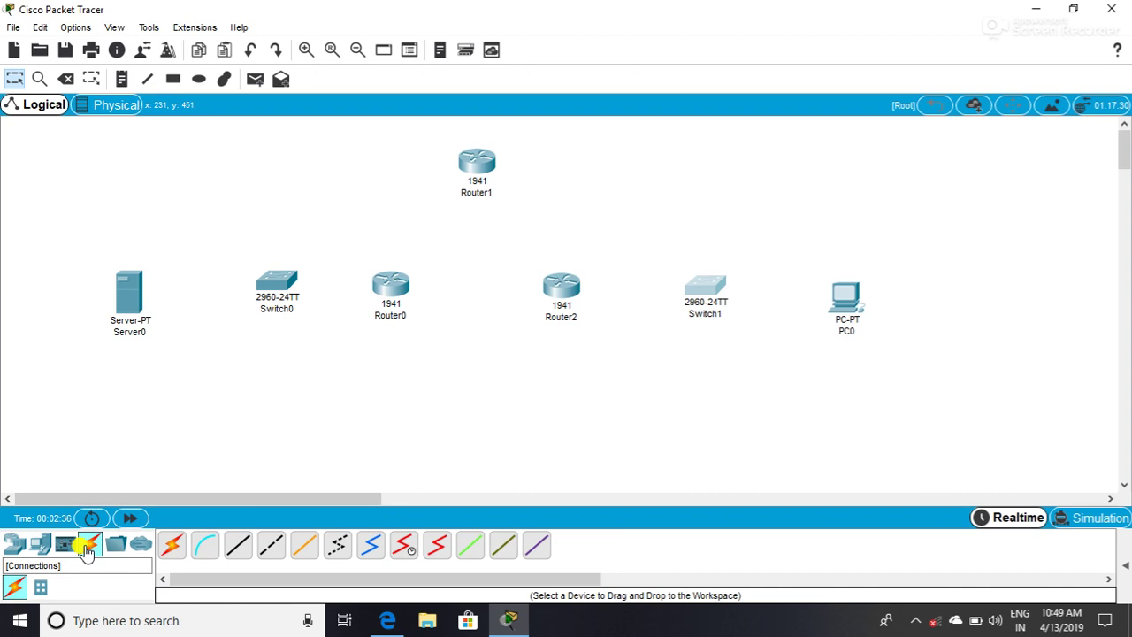
click(237, 548)
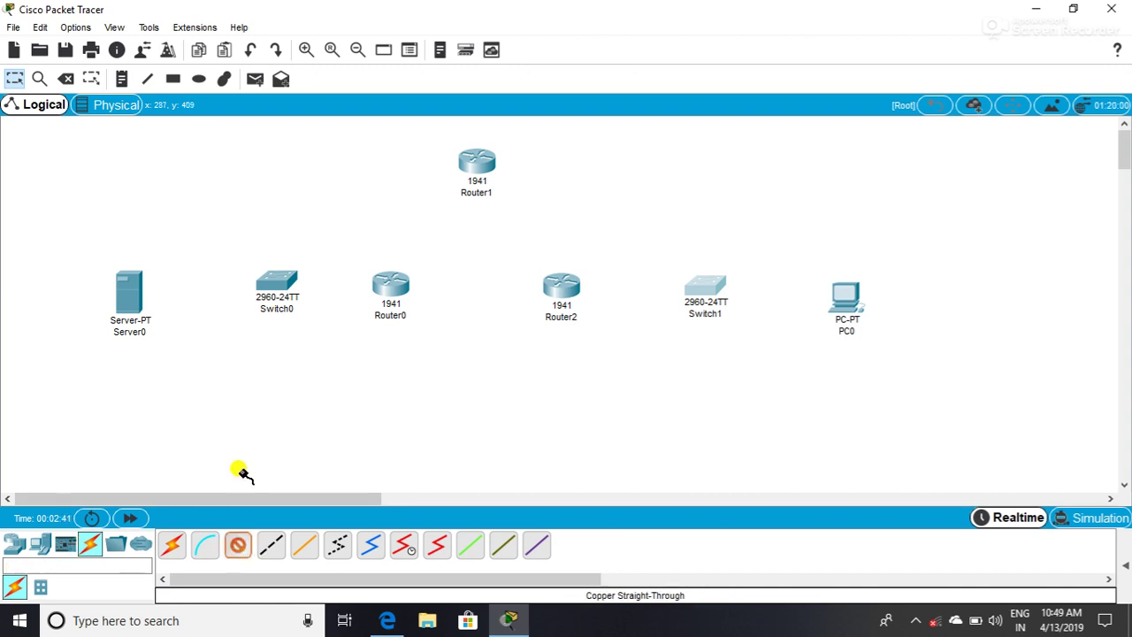
click(131, 306)
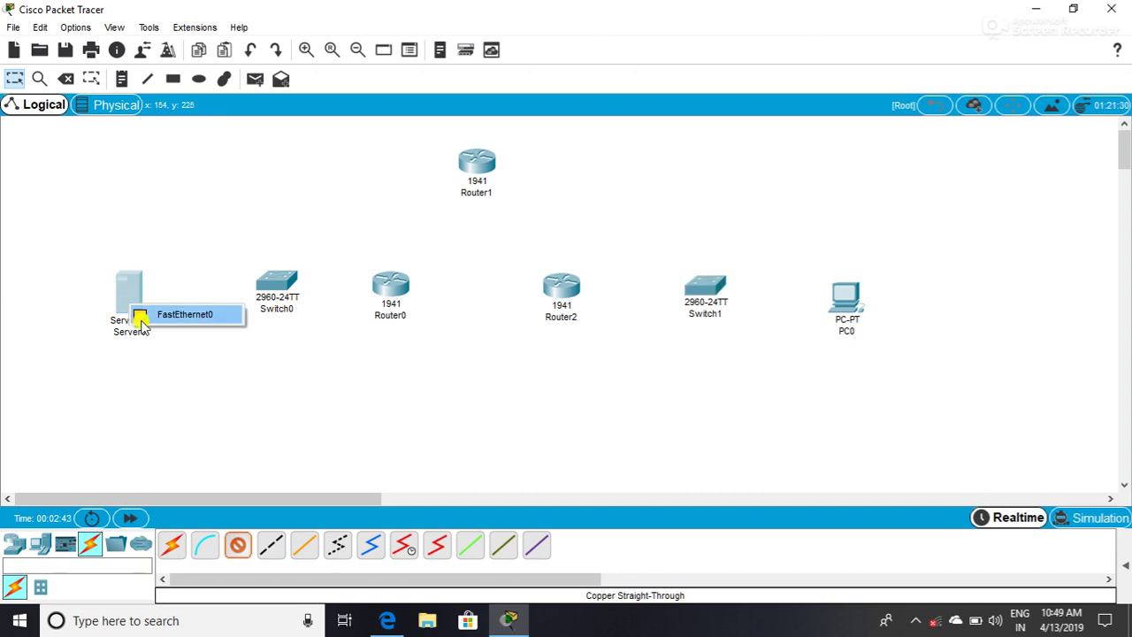
click(147, 316)
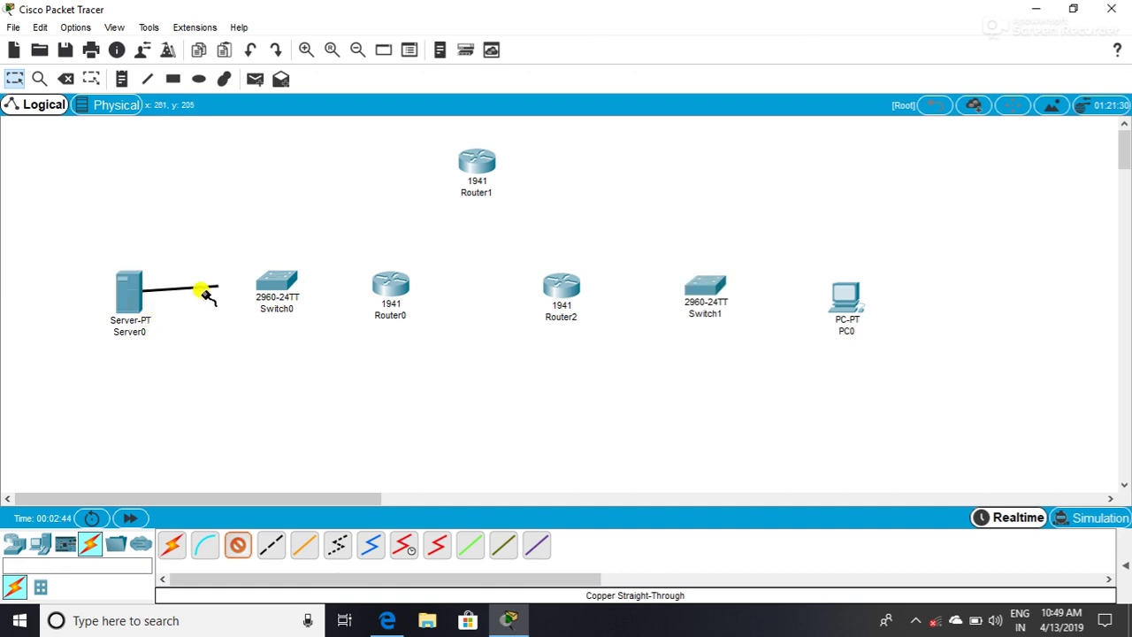
click(266, 287)
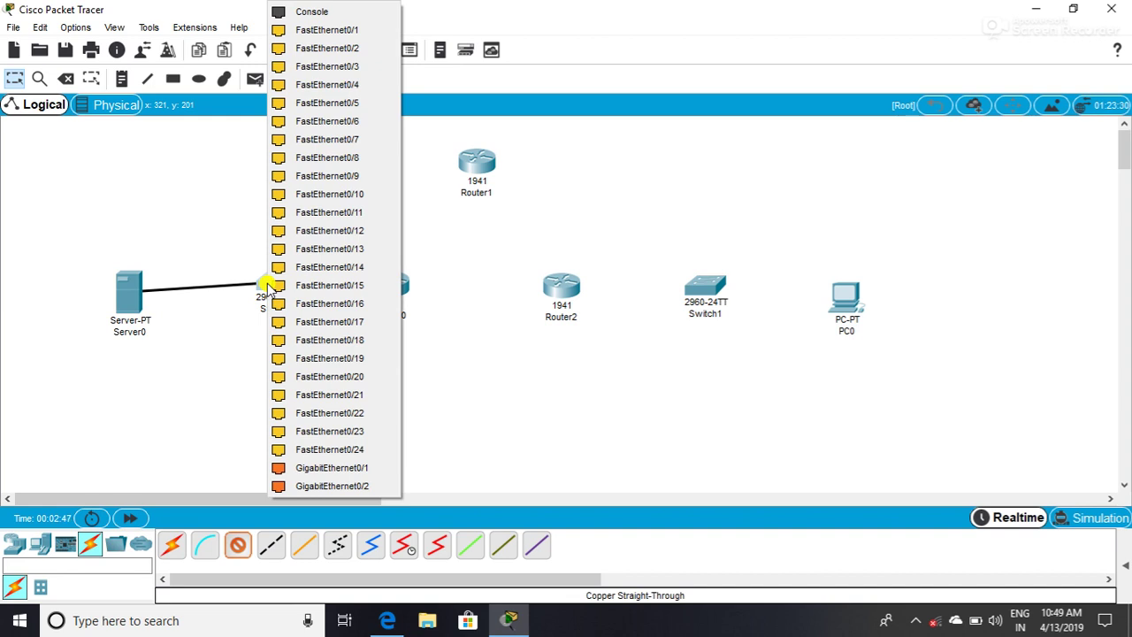
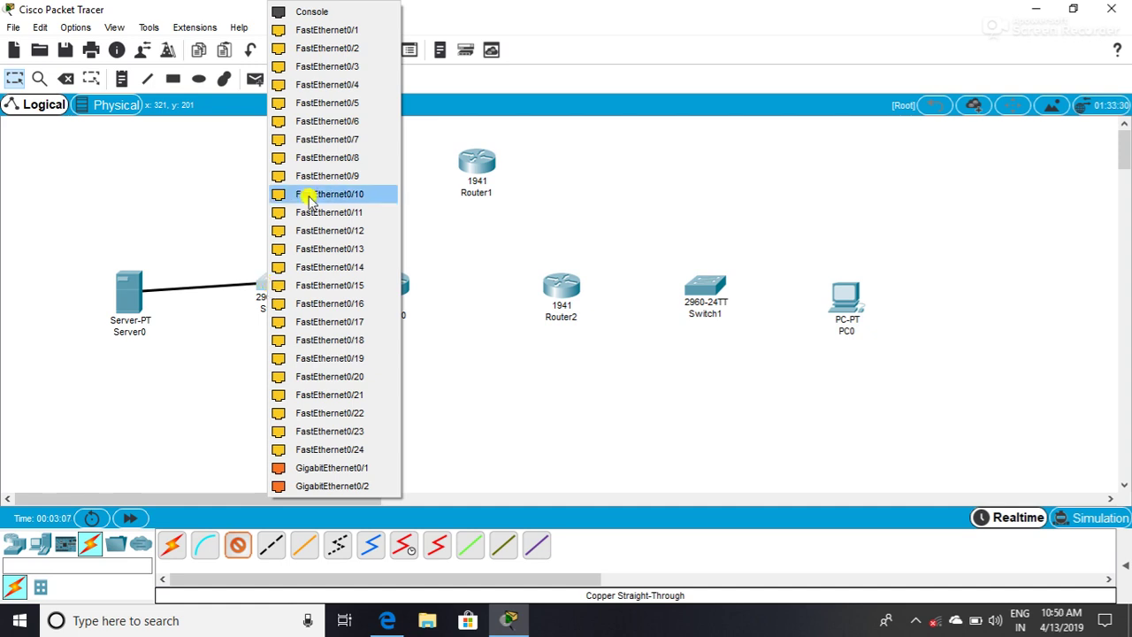
click(360, 128)
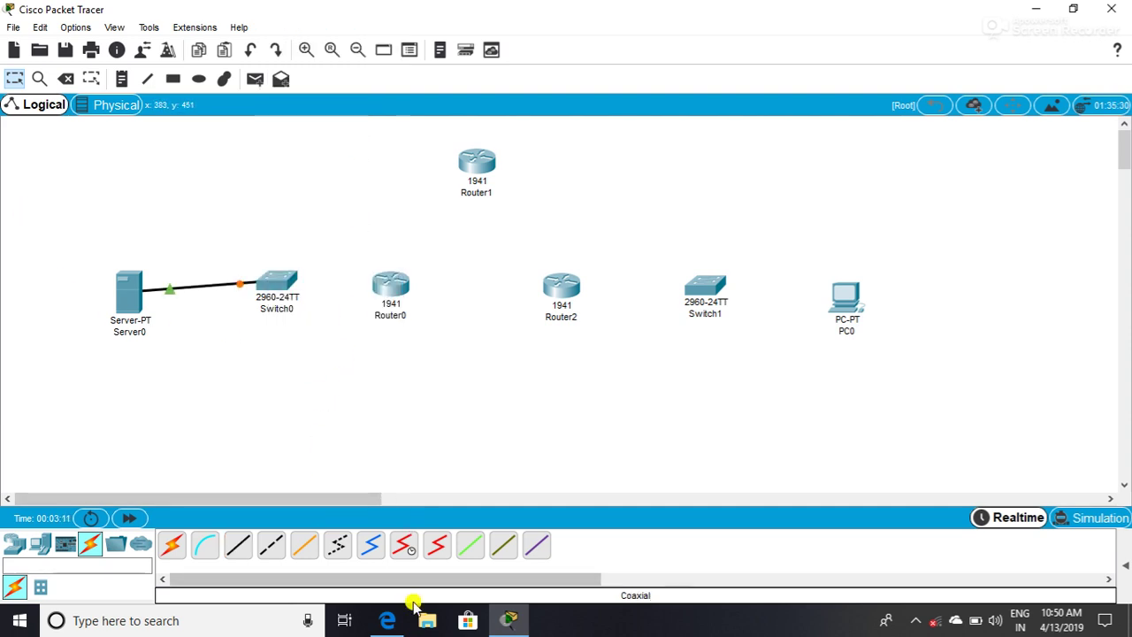
Check the topology in SICP.pdf and connect PC0 to Switch1's FastEthernet0/18 with a copper straight-through cable
click(384, 626)
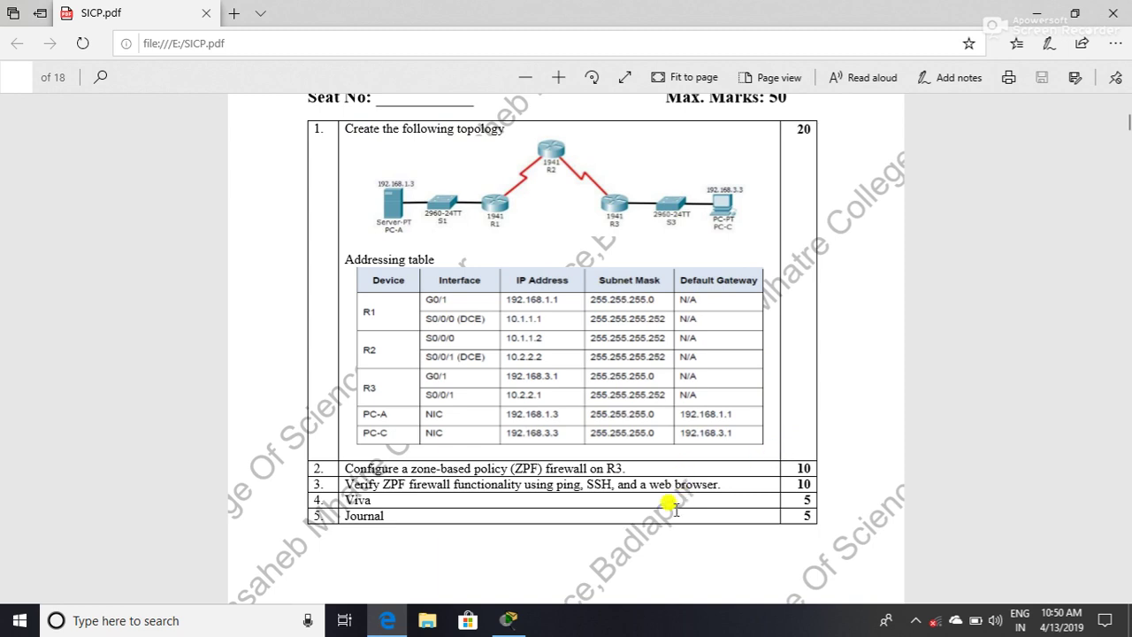
click(508, 619)
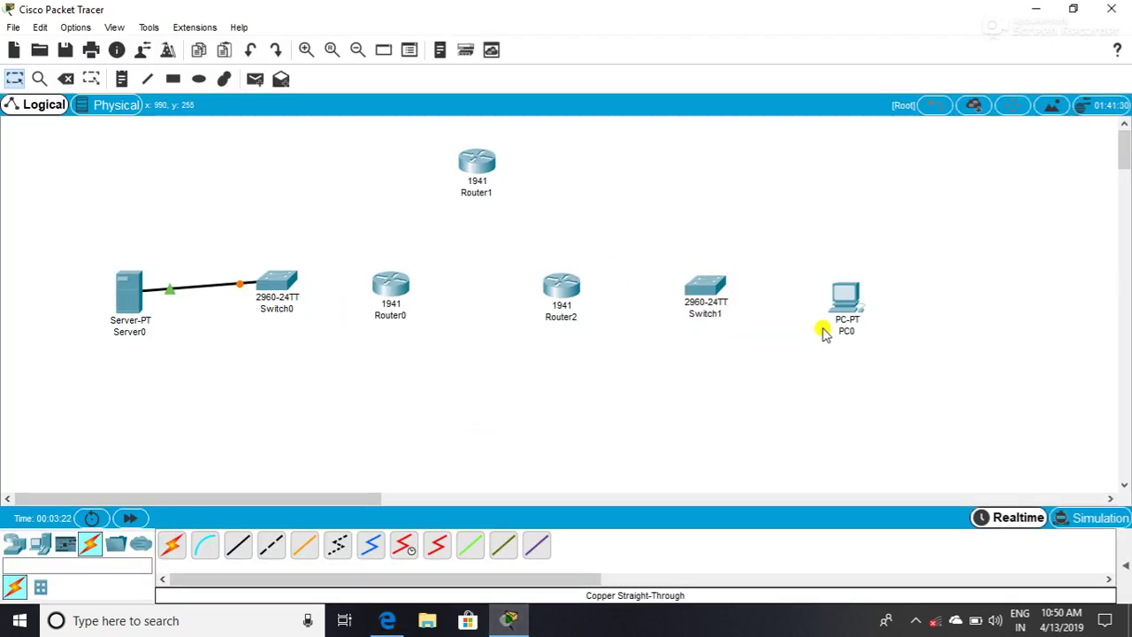
click(250, 555)
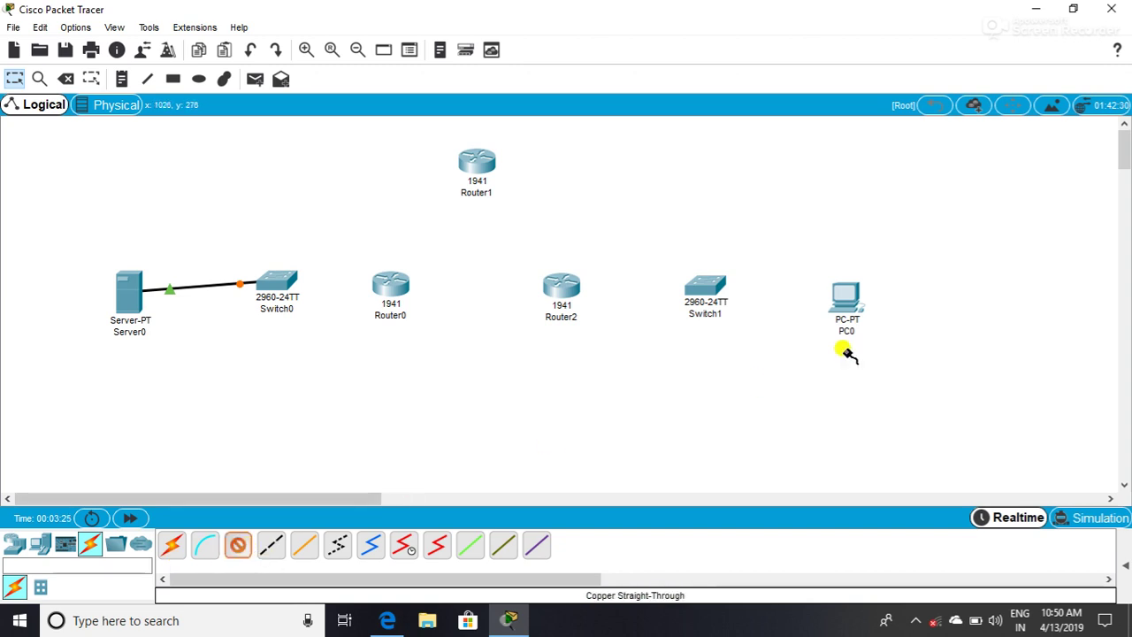
click(844, 301)
click(859, 360)
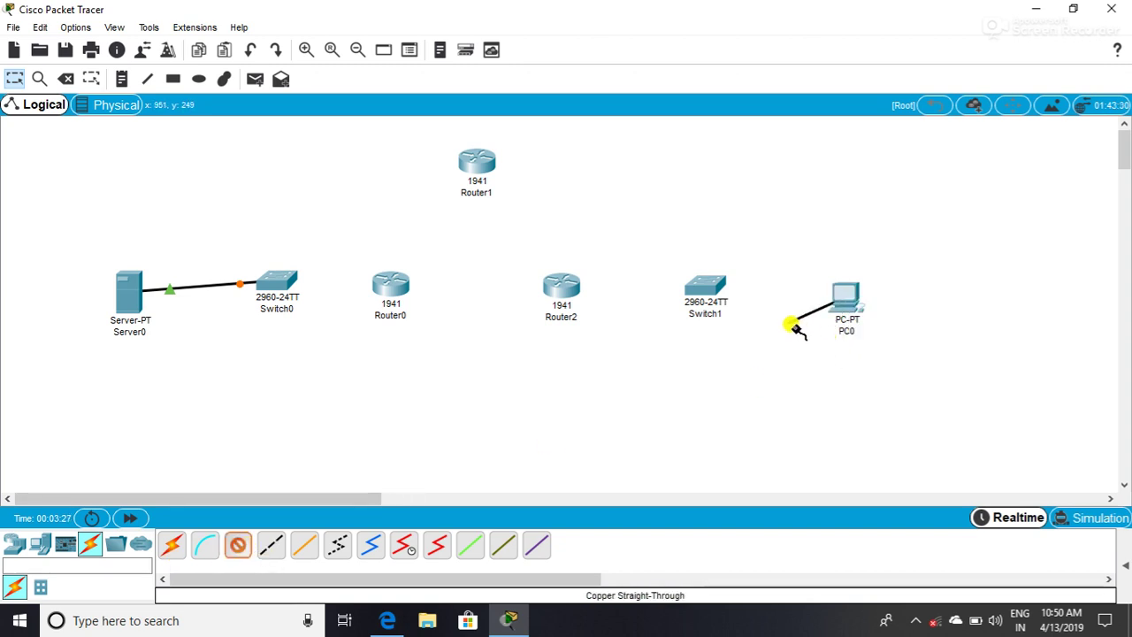
click(708, 299)
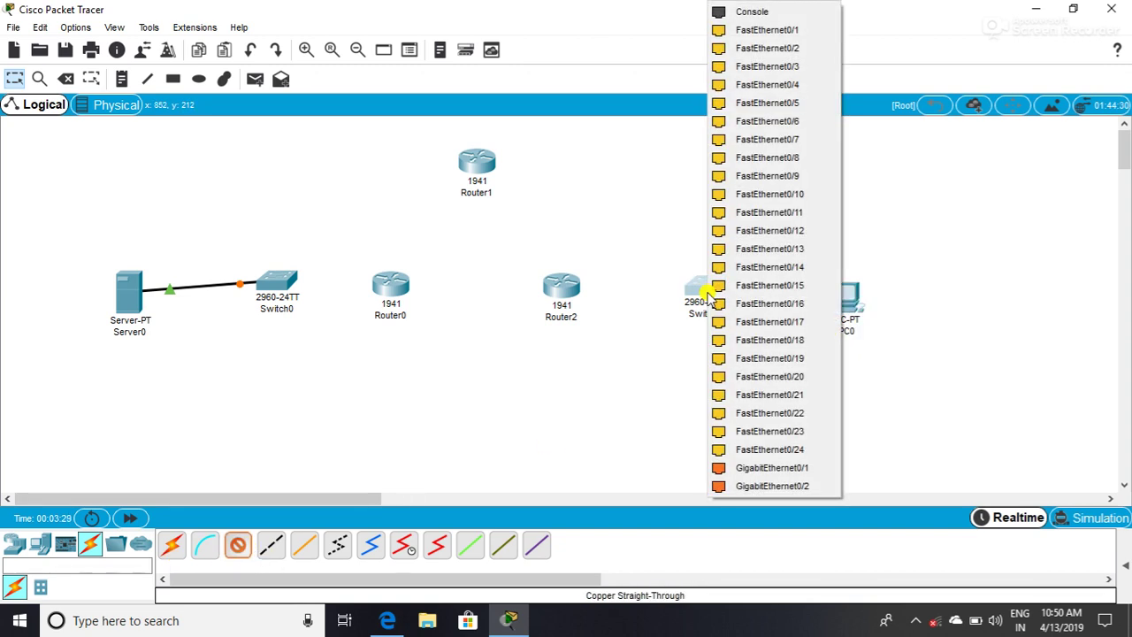
click(801, 341)
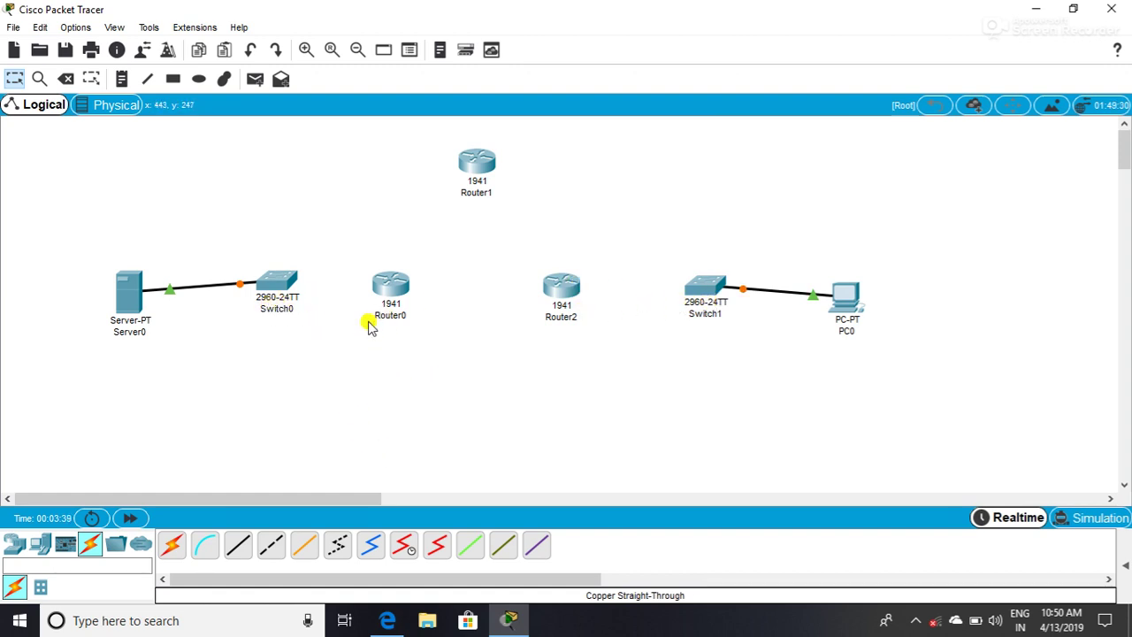
Install HWIC-2T modules in both empty slots of Router0, with its power off while adding them
mouse_move(292, 298)
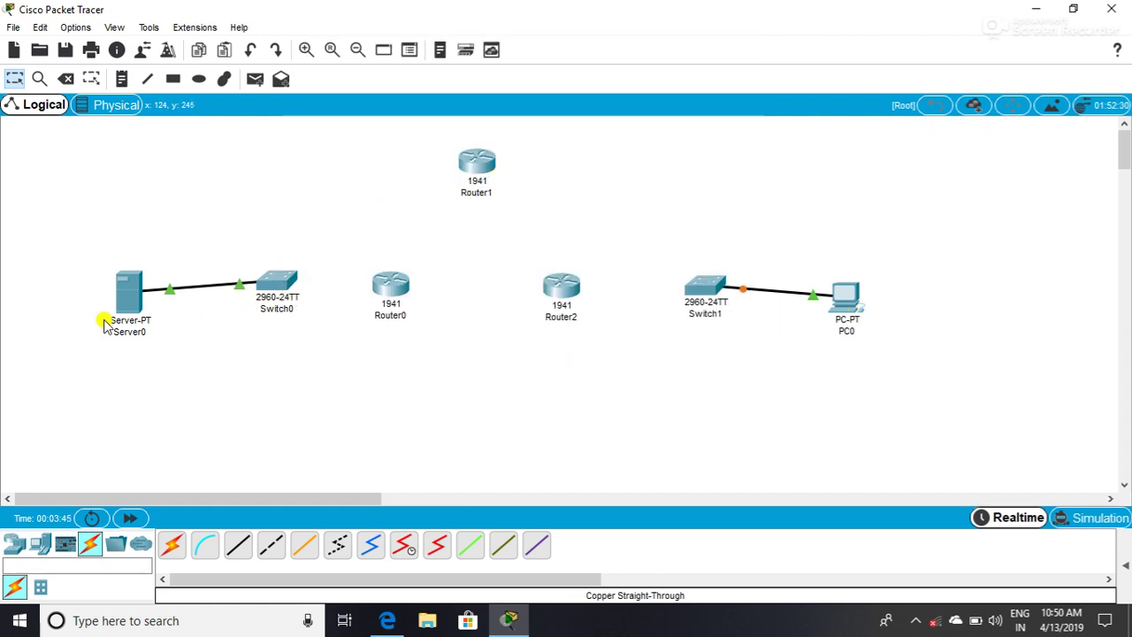
mouse_move(398, 299)
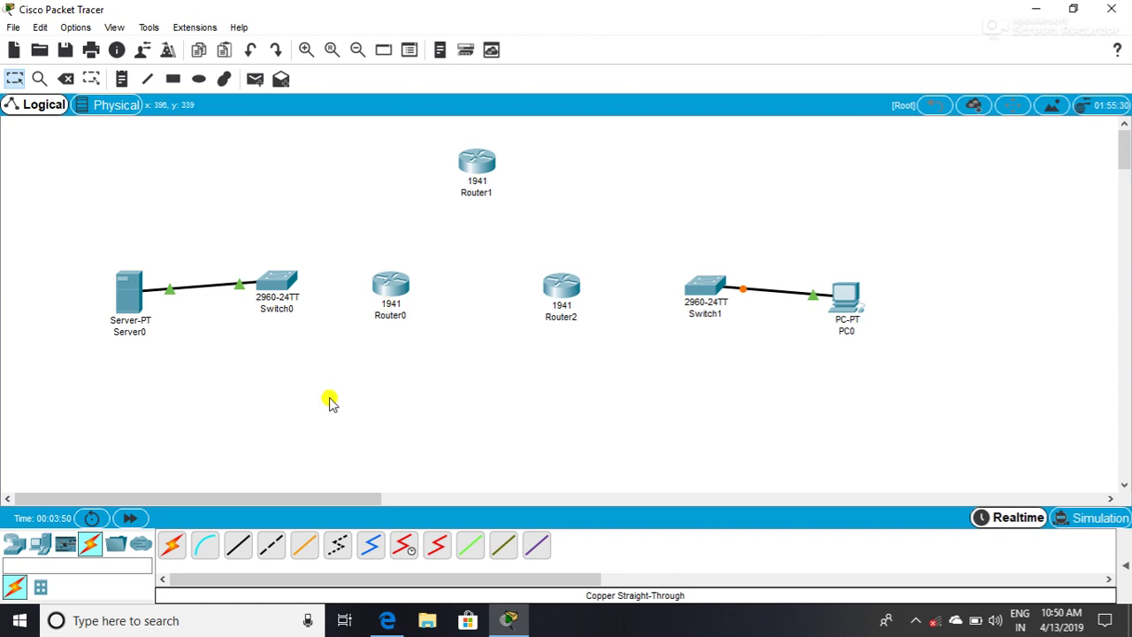
click(390, 283)
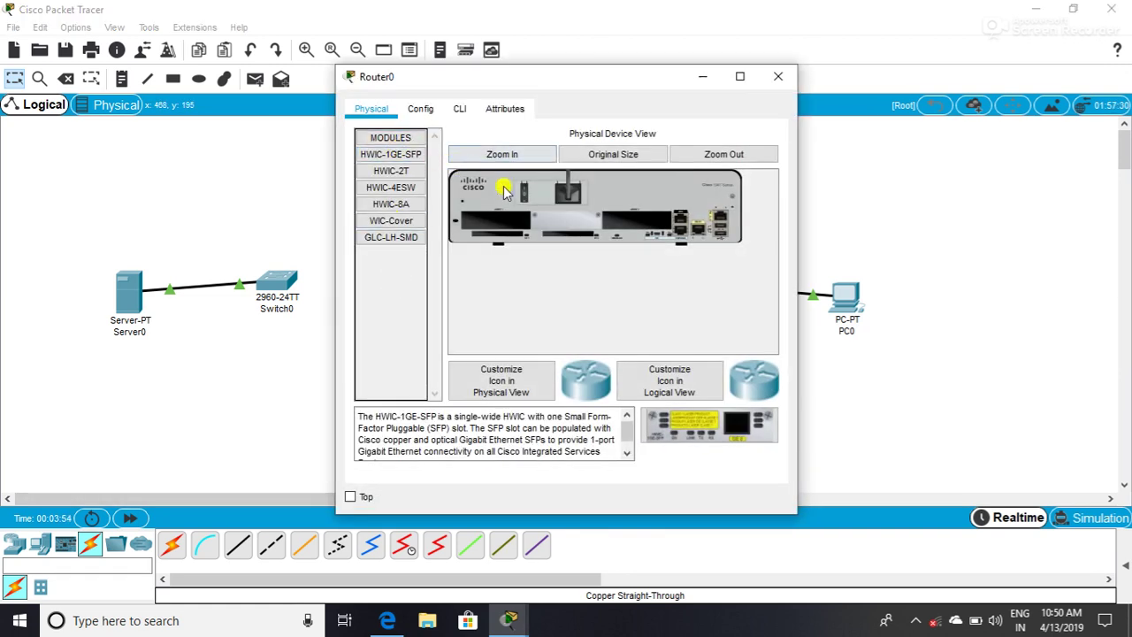
drag(389, 171, 498, 221)
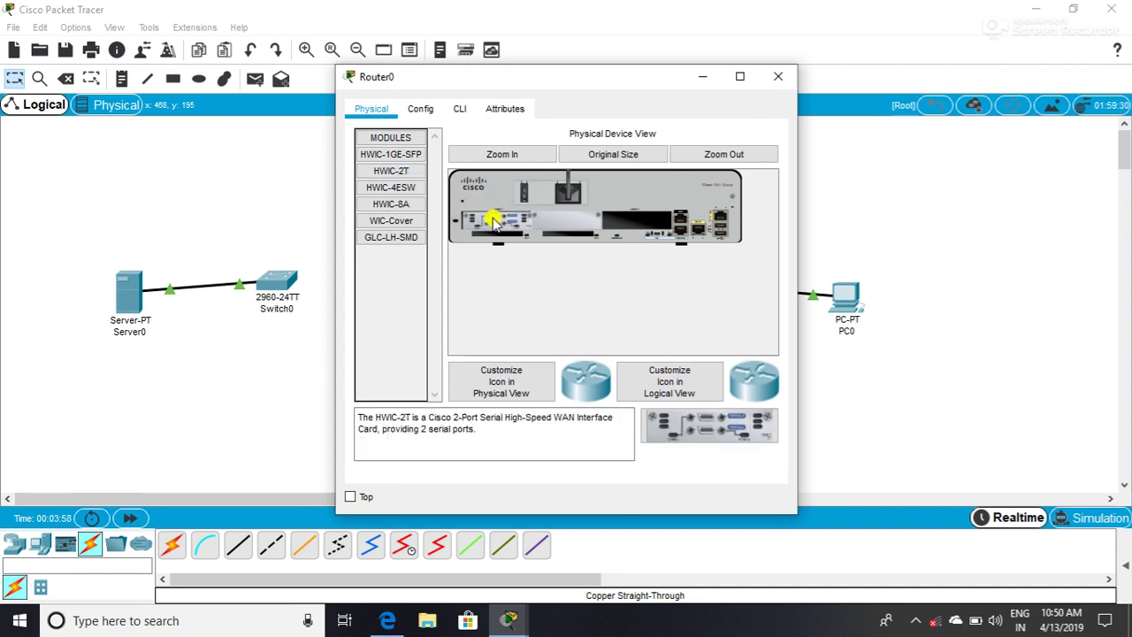
drag(392, 171, 636, 225)
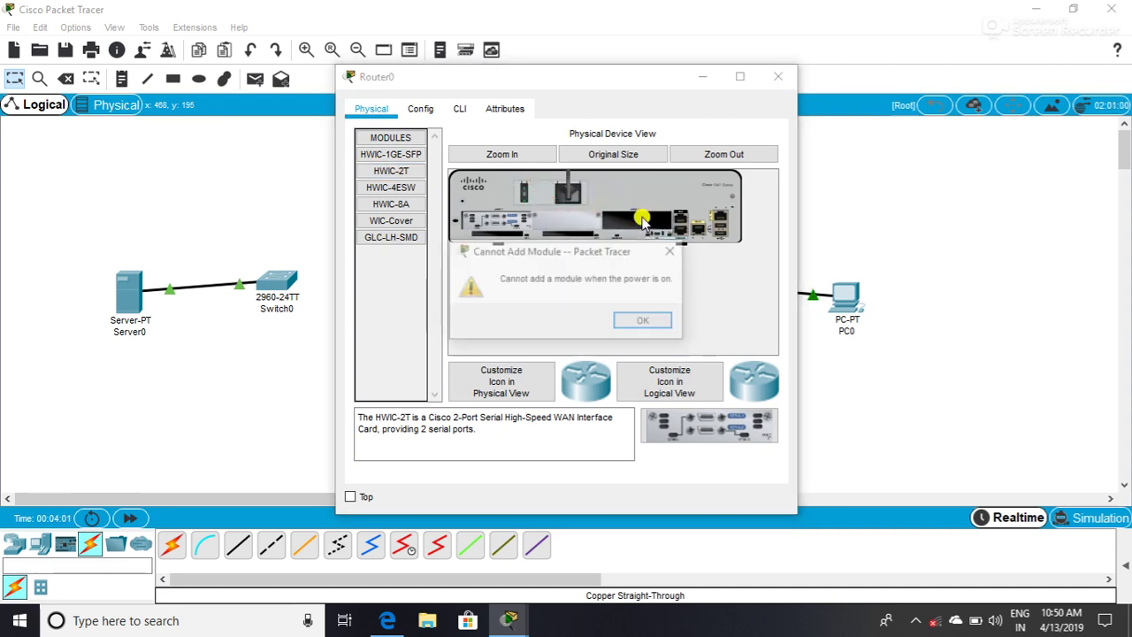
click(647, 320)
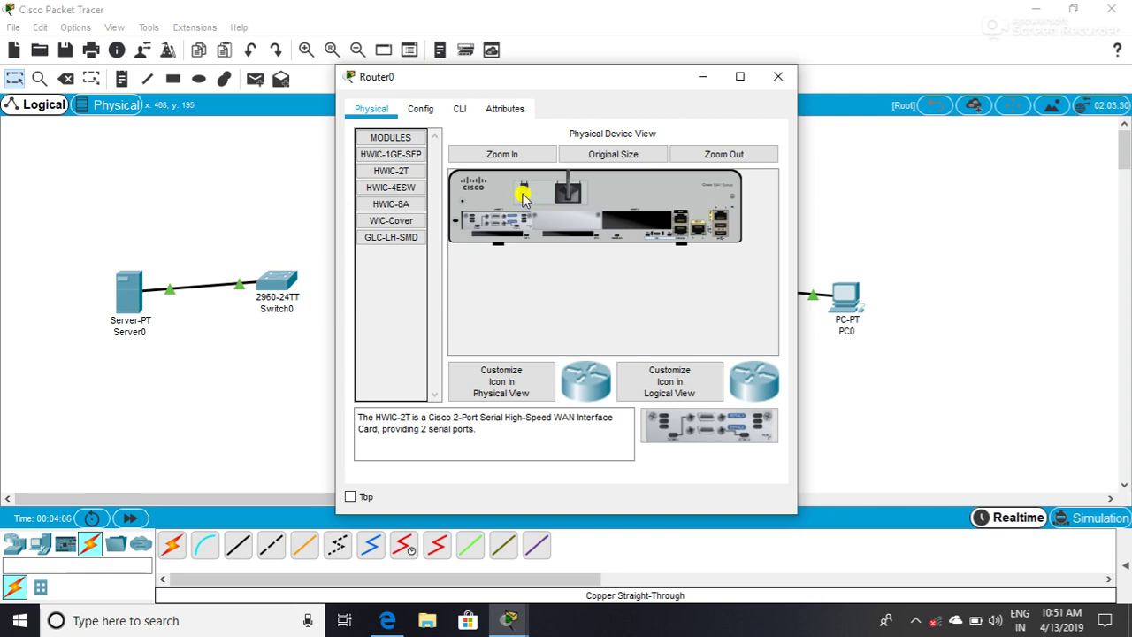
drag(402, 175, 592, 205)
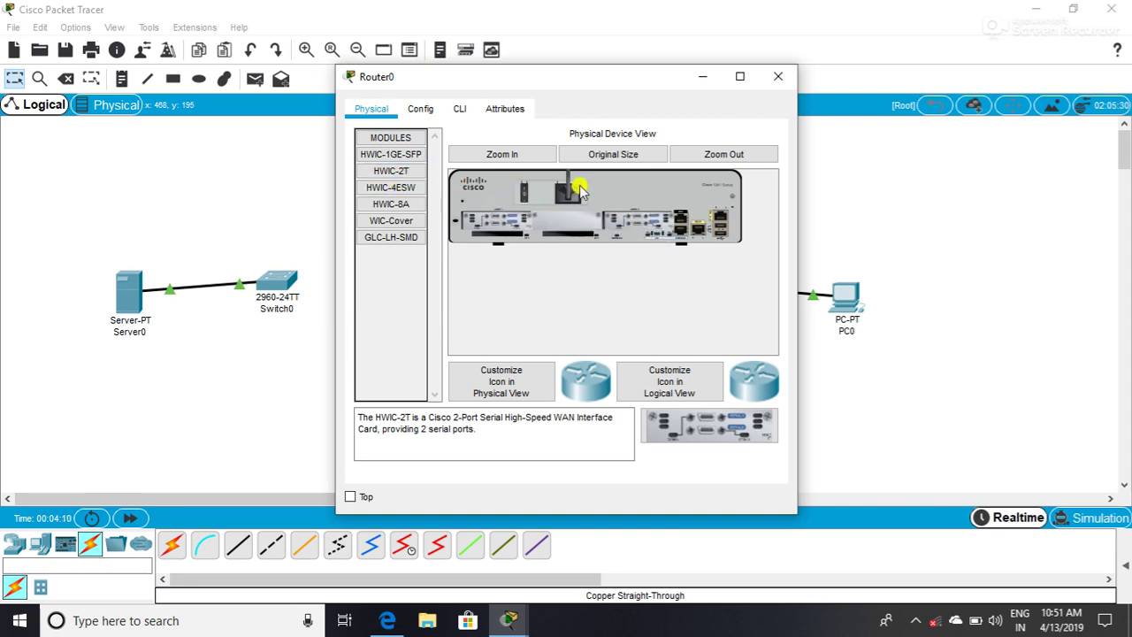
click(777, 76)
Power off Router1 and install HWIC-2T modules in both of its empty slots
click(482, 166)
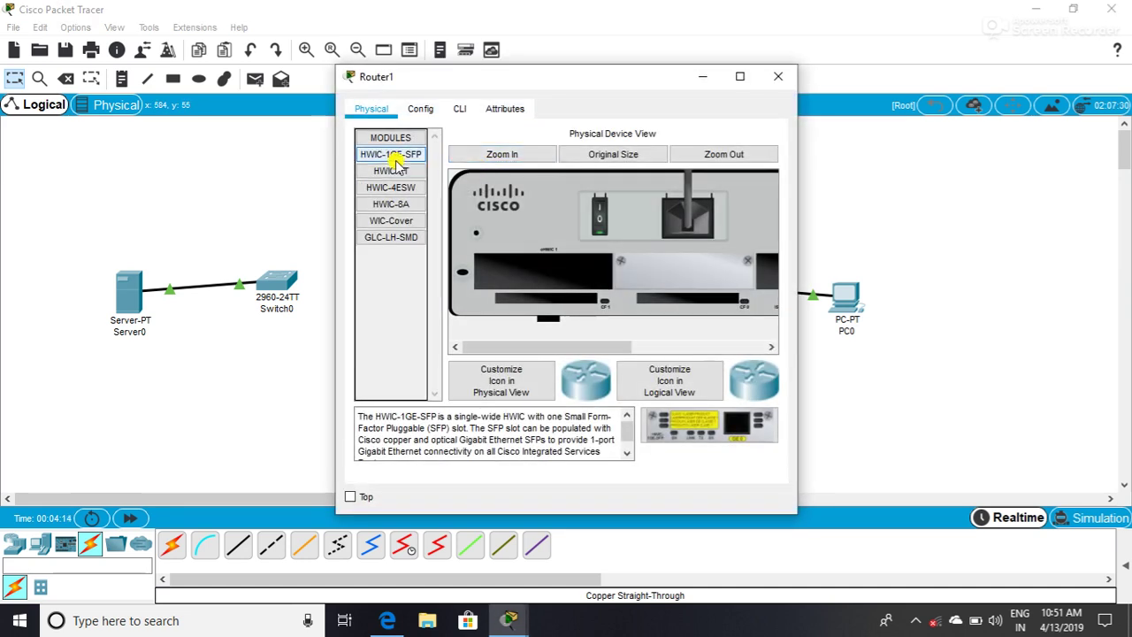
click(598, 219)
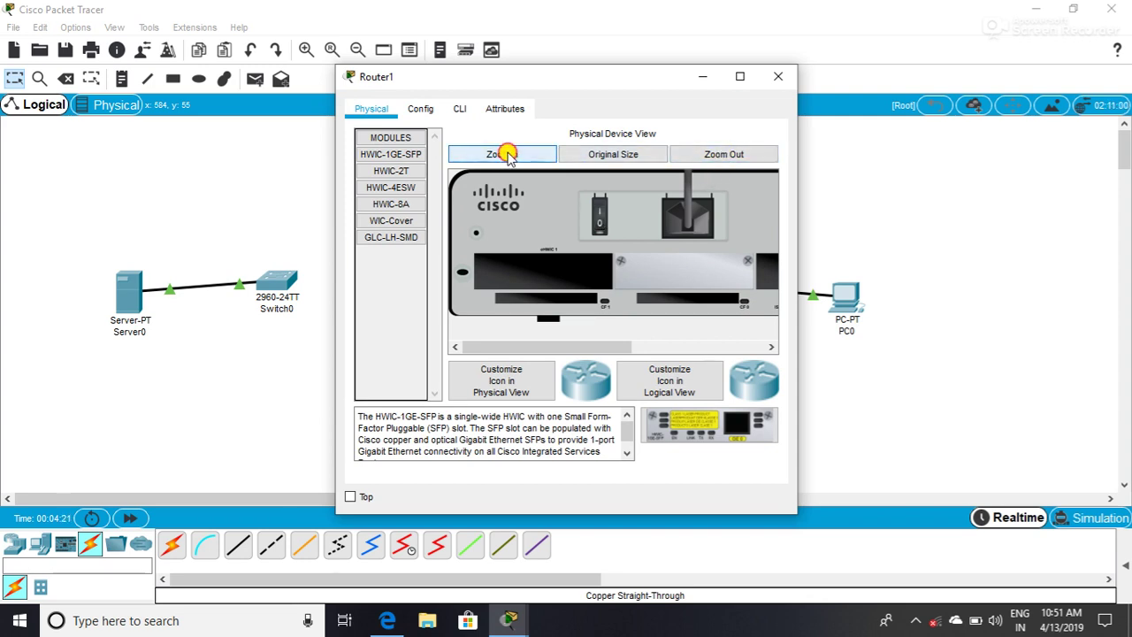
click(703, 152)
drag(391, 170, 495, 216)
drag(393, 170, 641, 208)
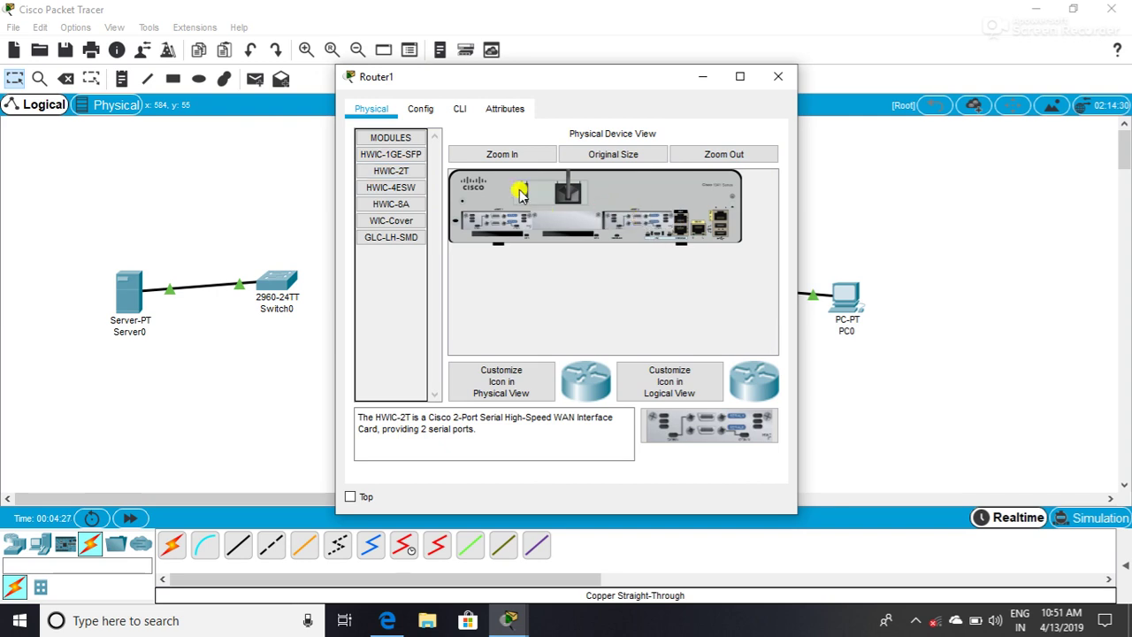
click(773, 78)
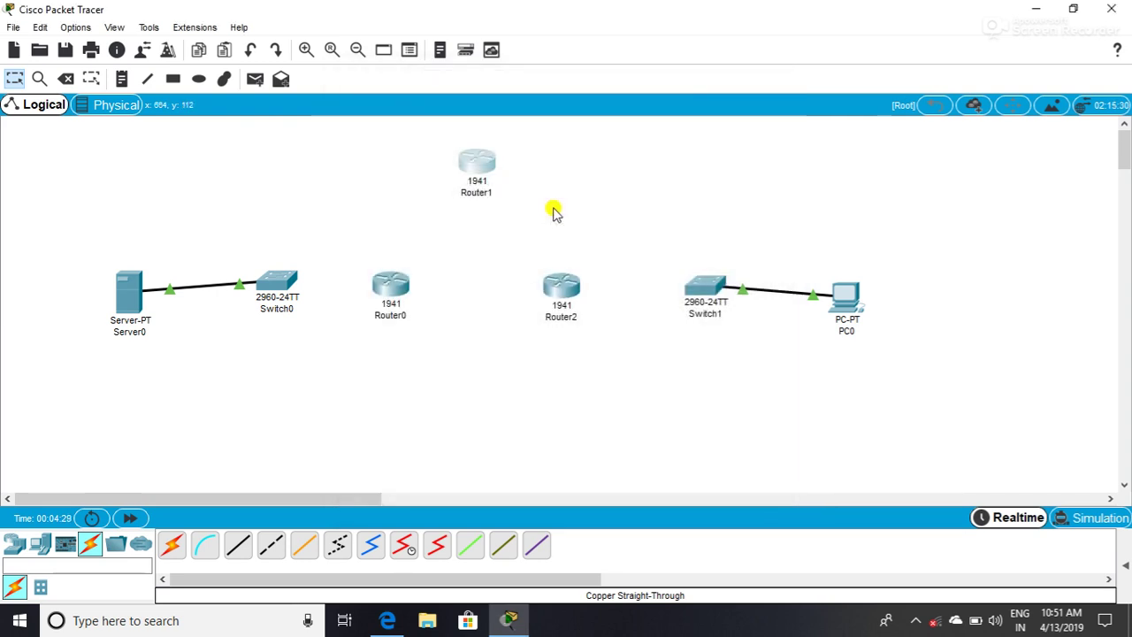
Install HWIC-2T modules in both empty slots of Router2
click(560, 292)
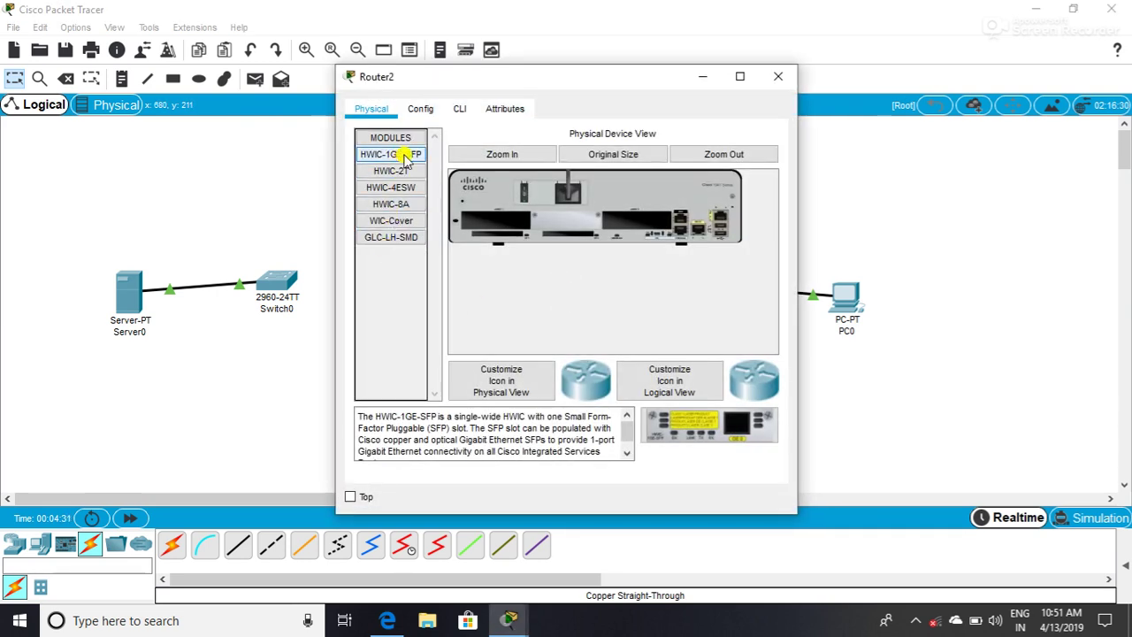
drag(391, 170, 498, 227)
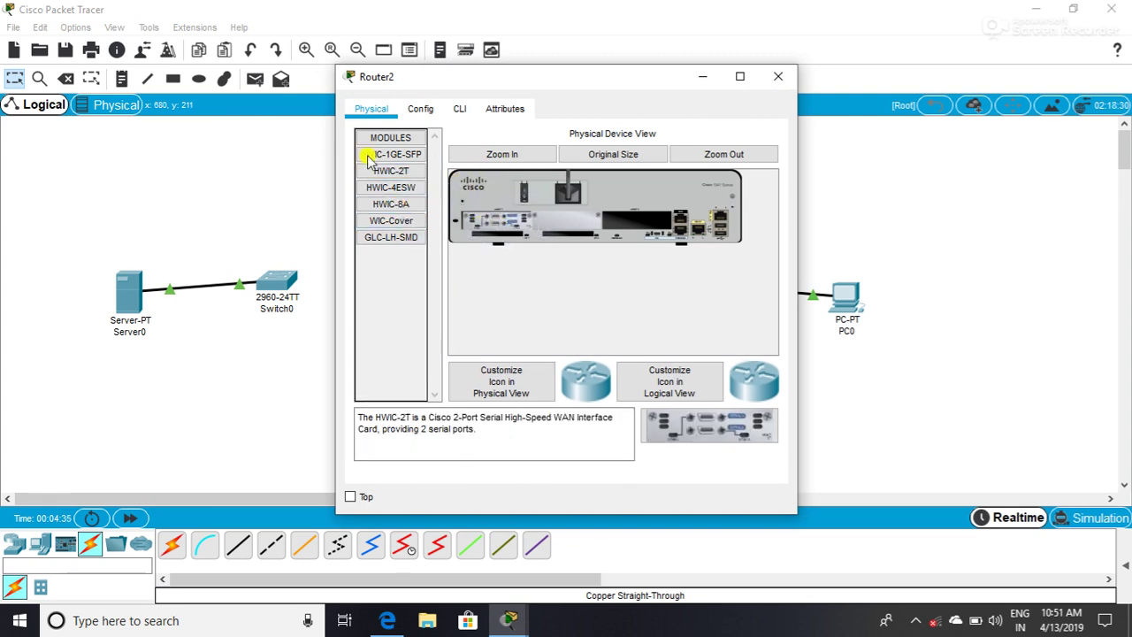
drag(391, 170, 633, 220)
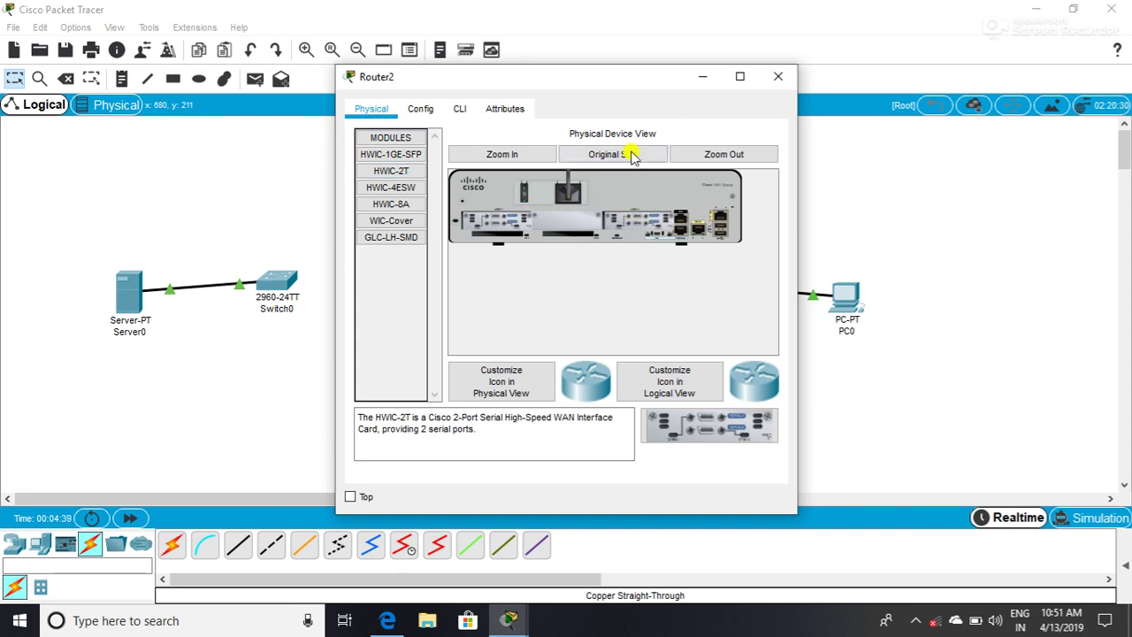
click(779, 76)
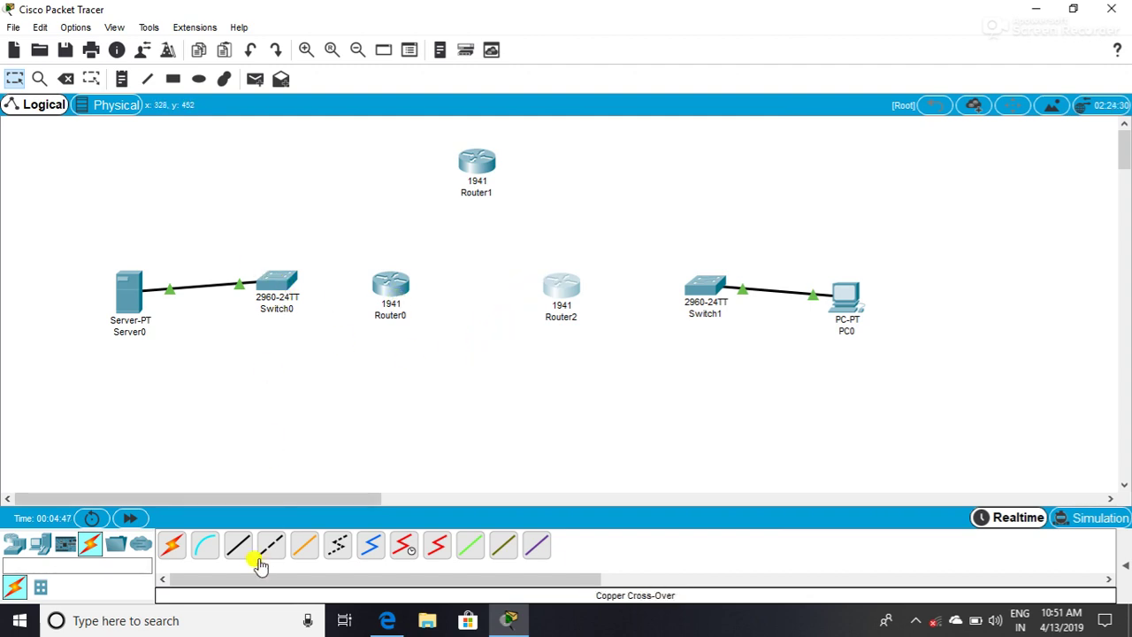
Connect Switch0's FastEthernet0/5 to Router0's GigabitEthernet0/1 with a copper straight-through cable
click(237, 545)
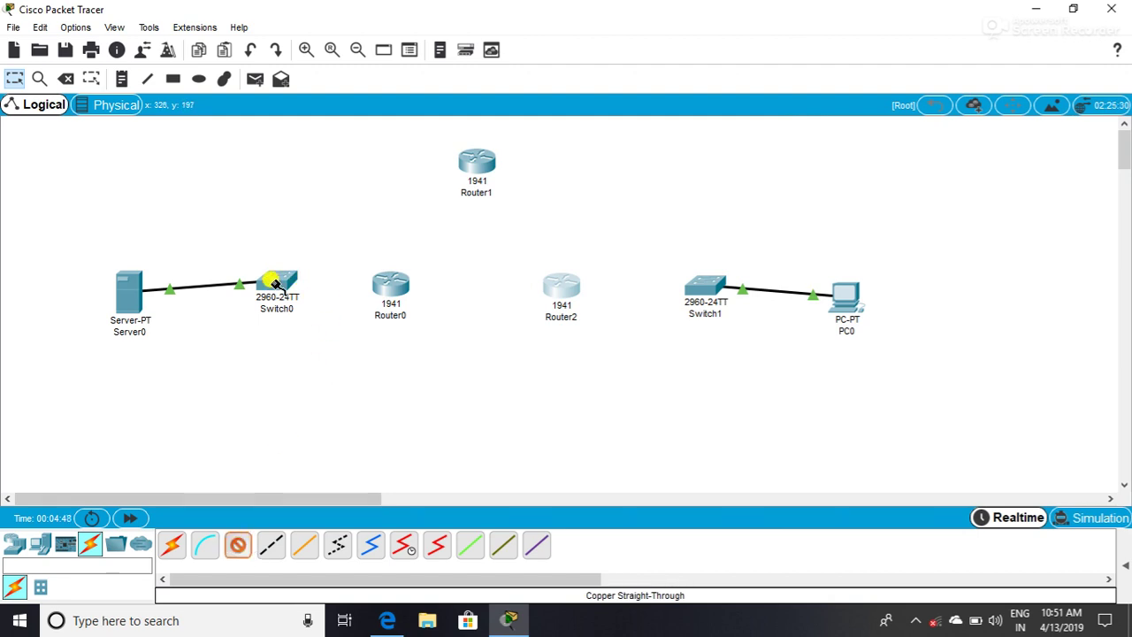
click(274, 284)
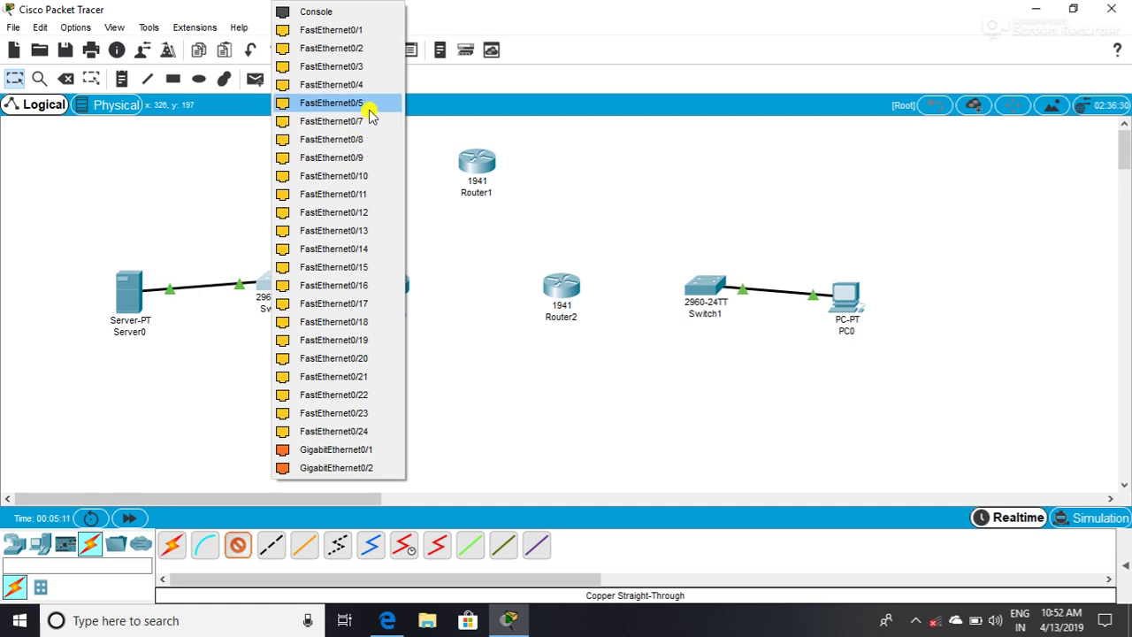
click(368, 108)
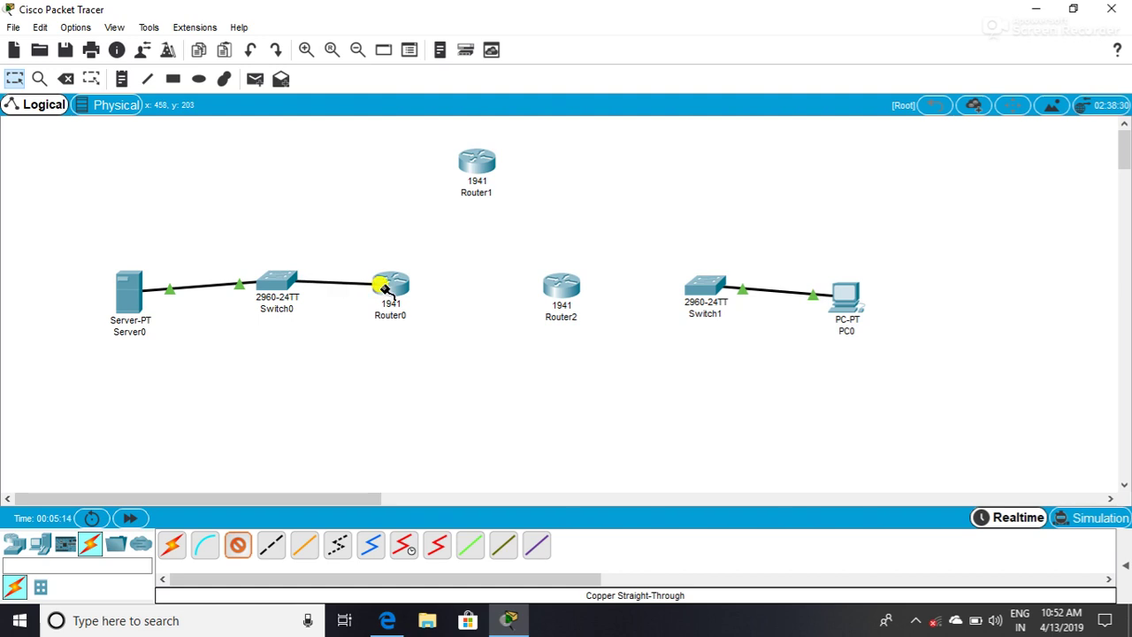
mouse_move(385, 289)
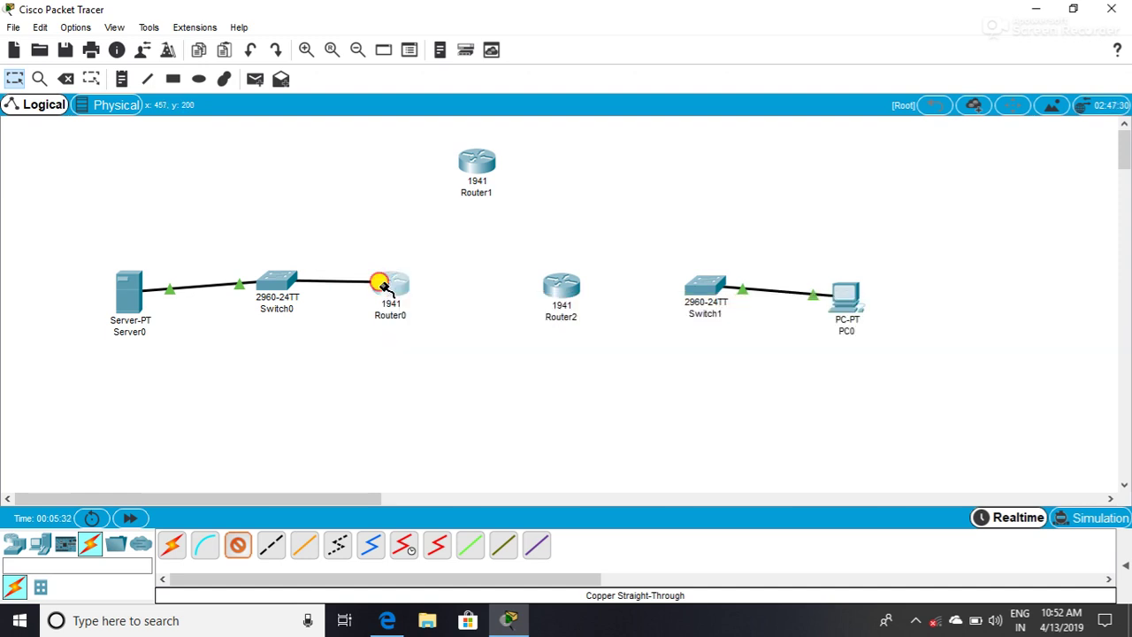
click(380, 284)
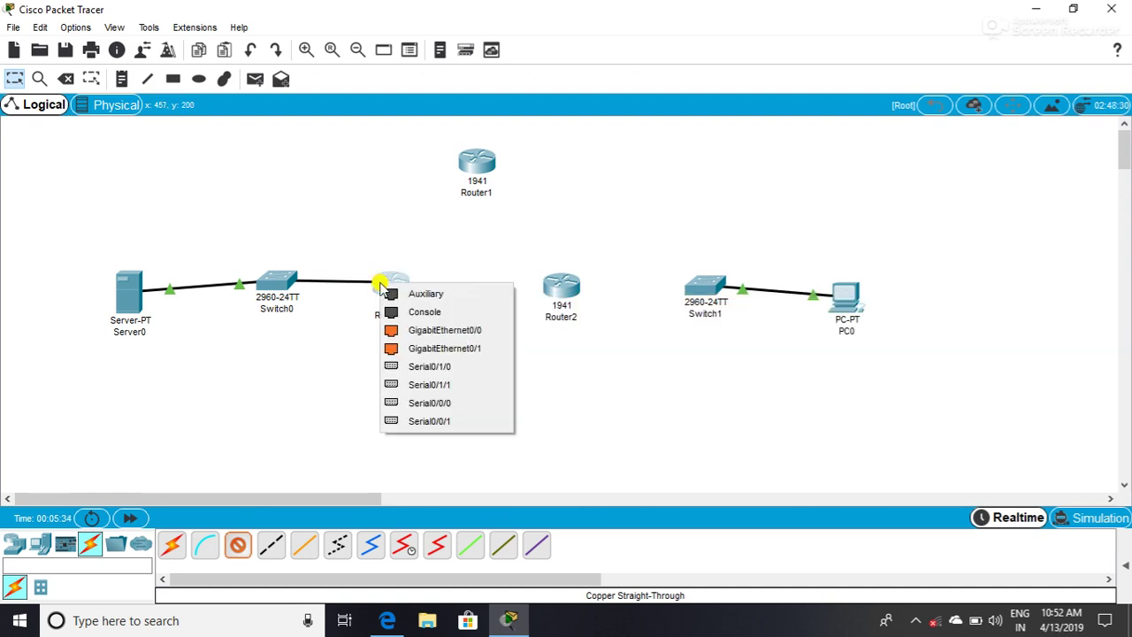
click(392, 348)
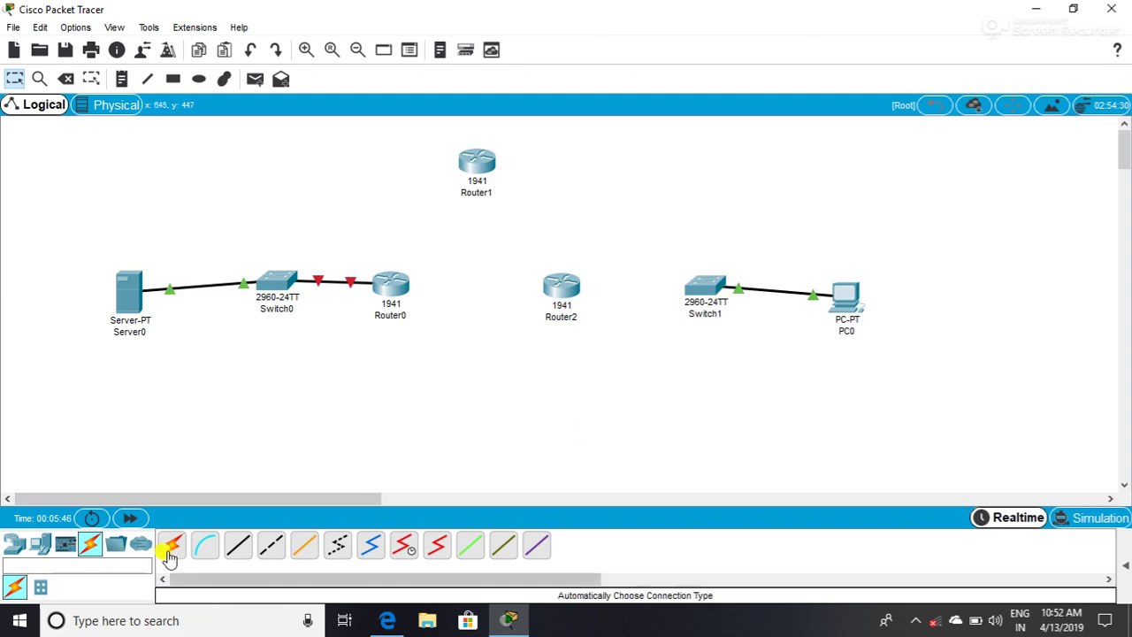
Connect Switch1's FastEthernet0/5 to Router2's GigabitEthernet0/1 with a copper straight-through cable
click(237, 544)
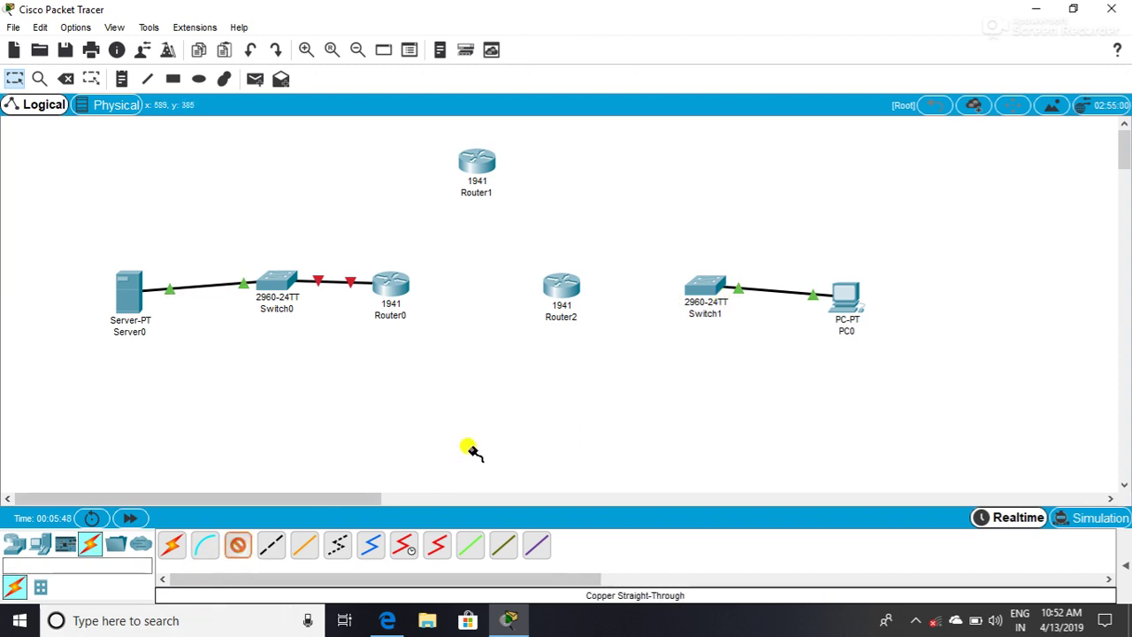
click(702, 288)
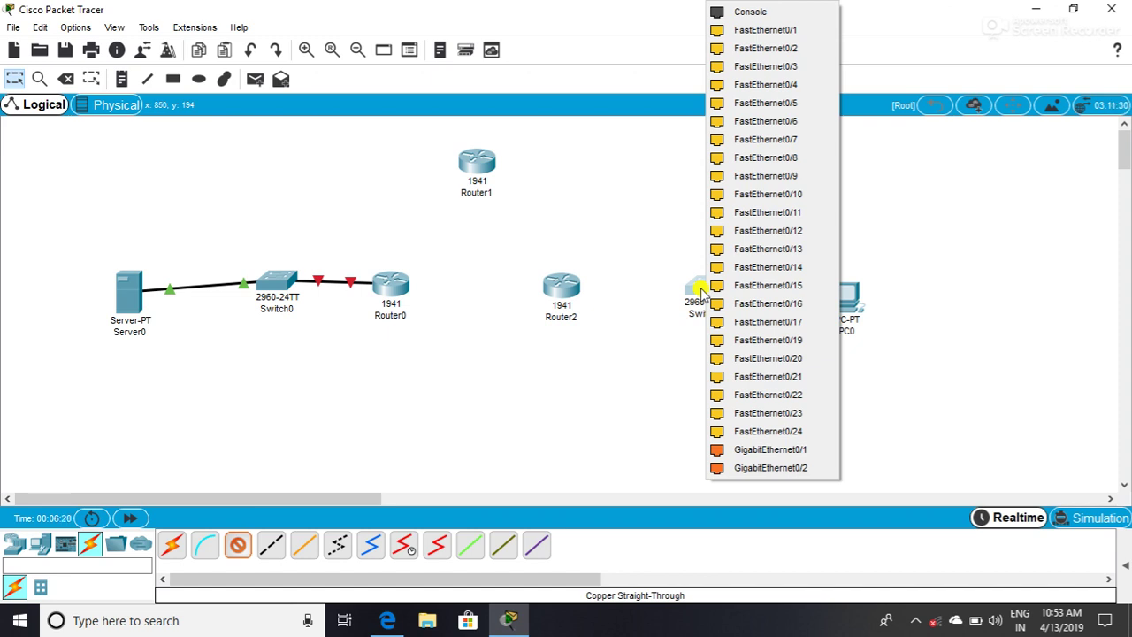
click(790, 103)
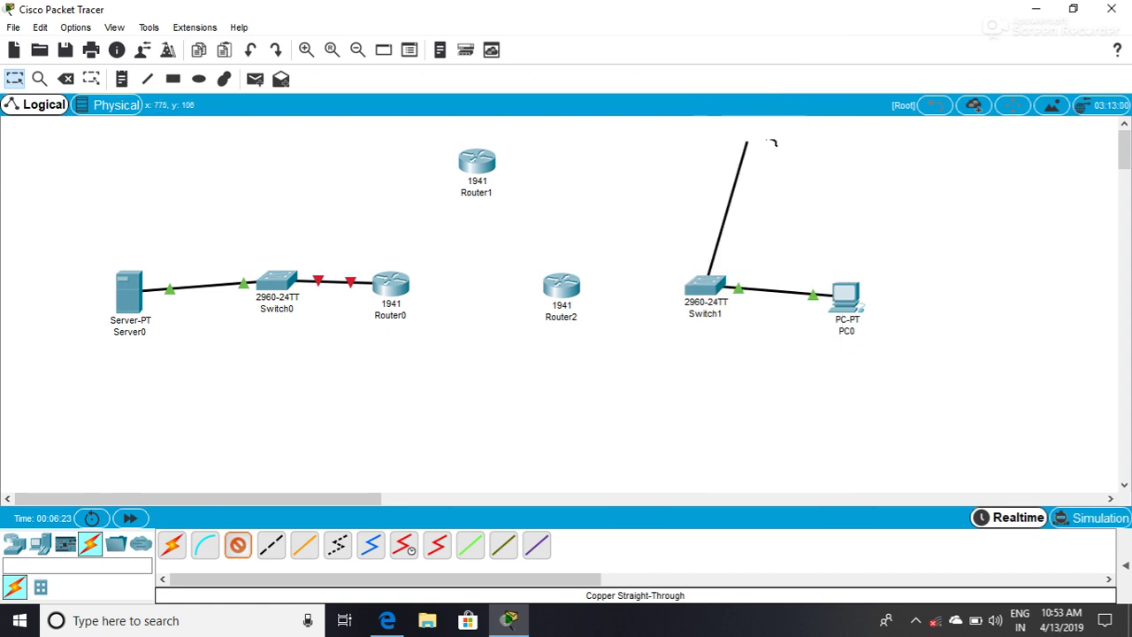
click(559, 298)
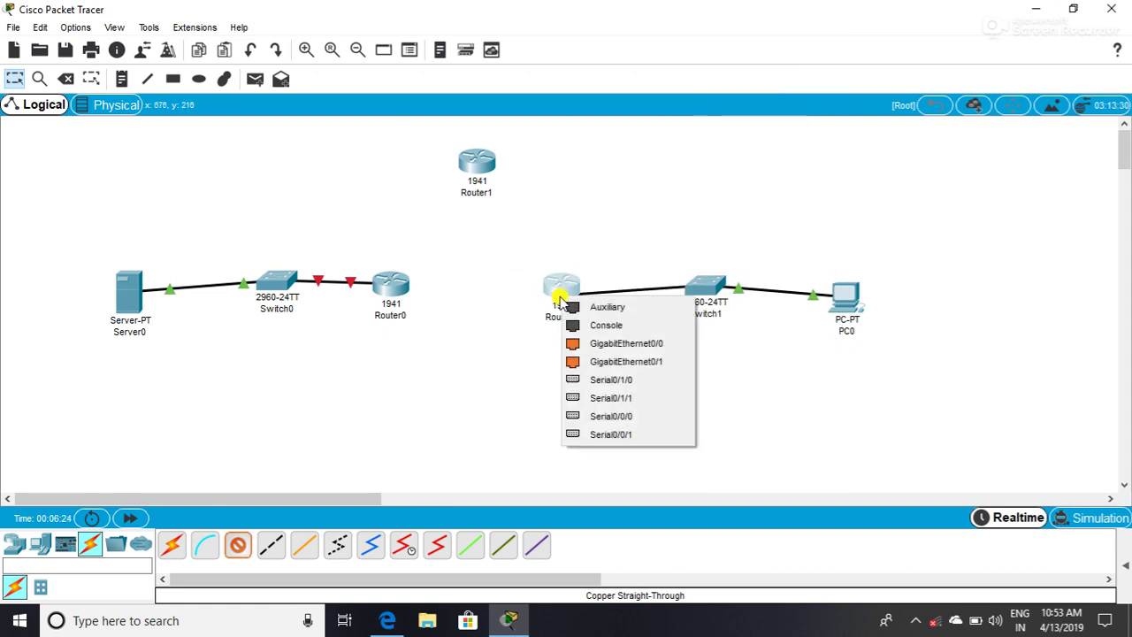
click(584, 361)
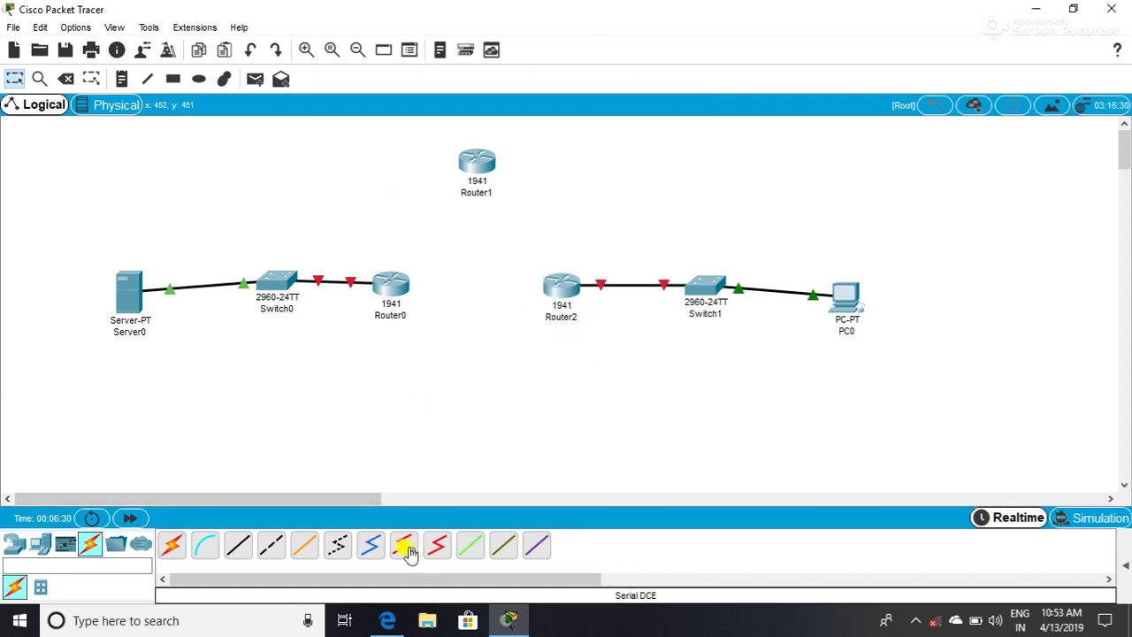
click(405, 546)
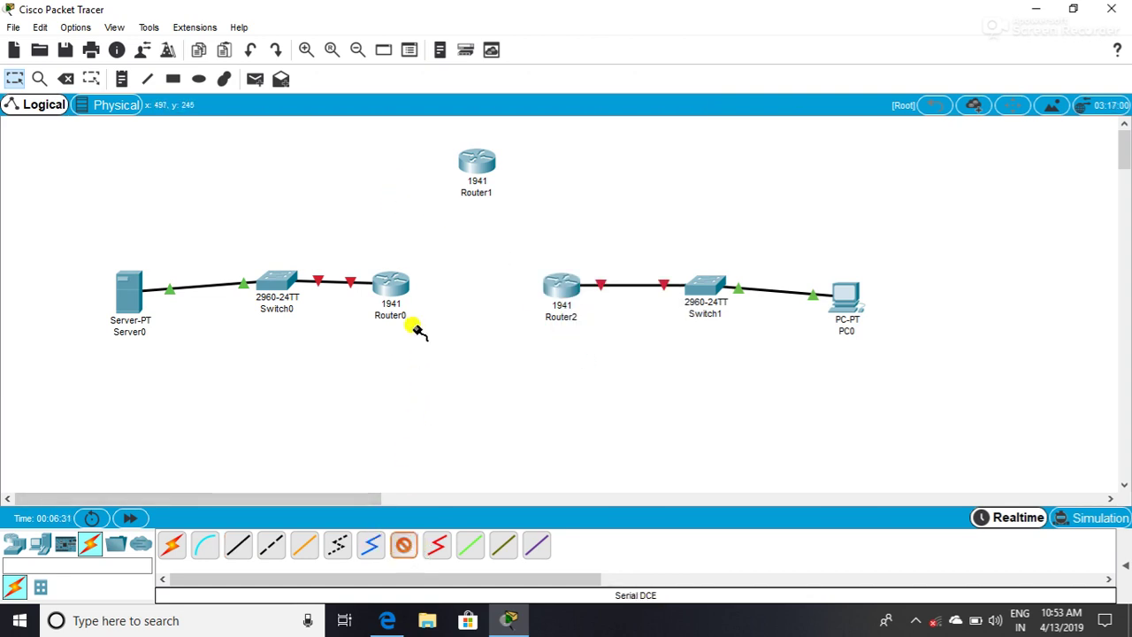
click(397, 285)
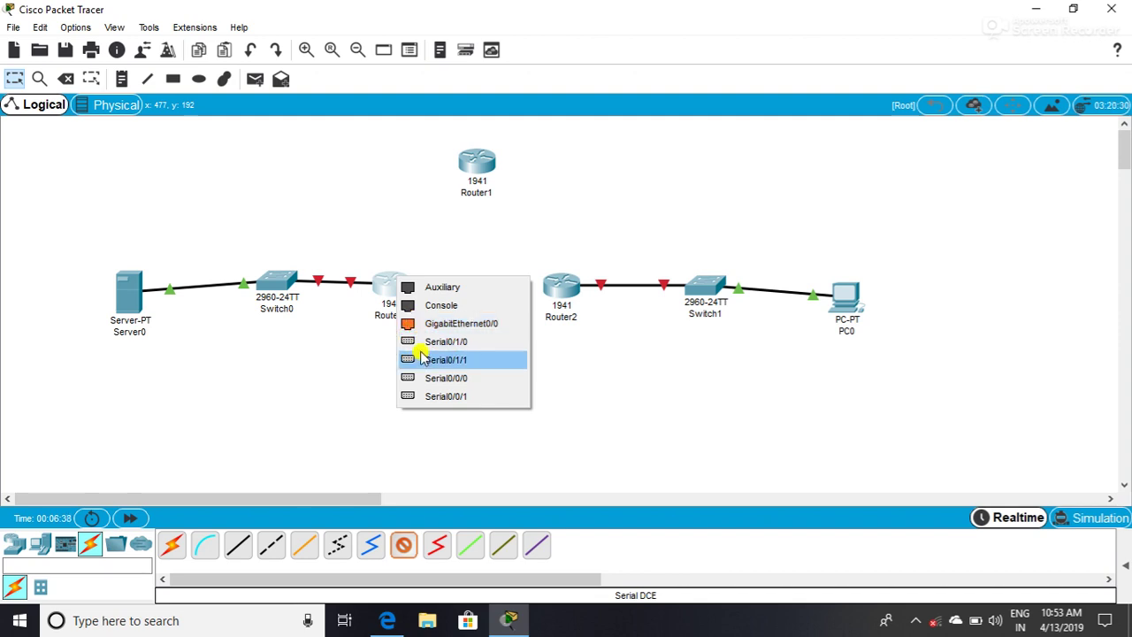
click(433, 378)
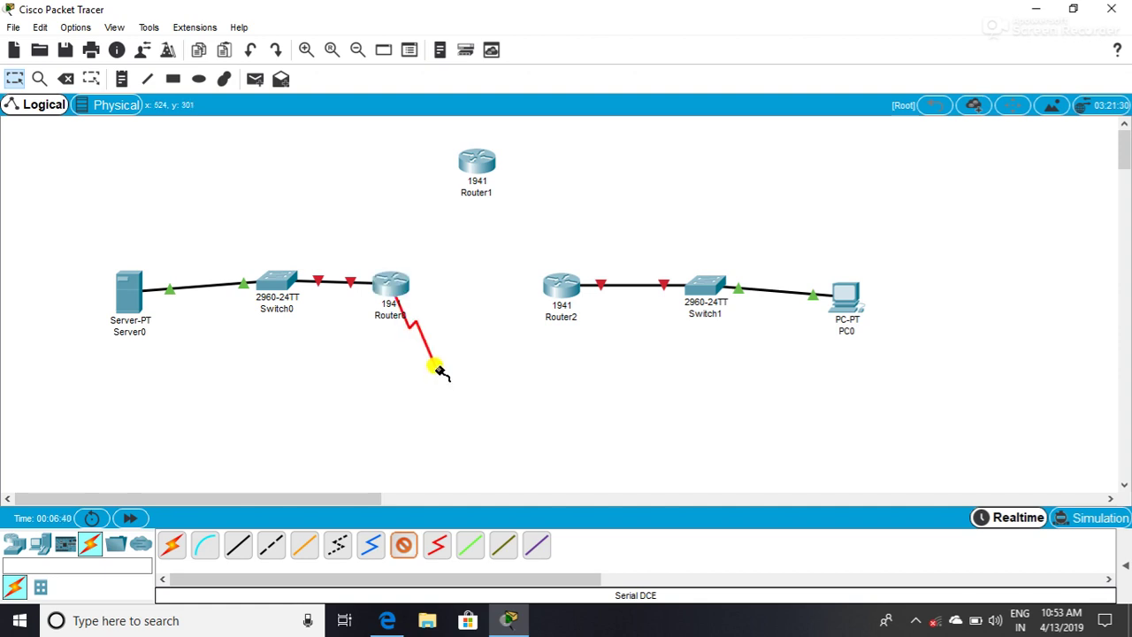
click(429, 295)
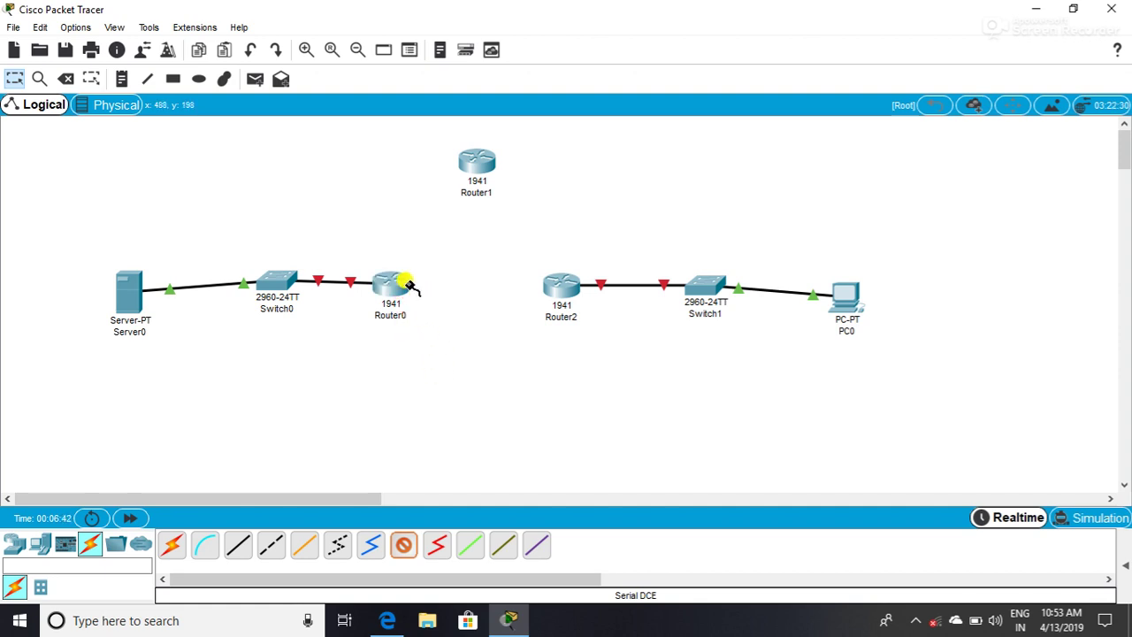
click(71, 79)
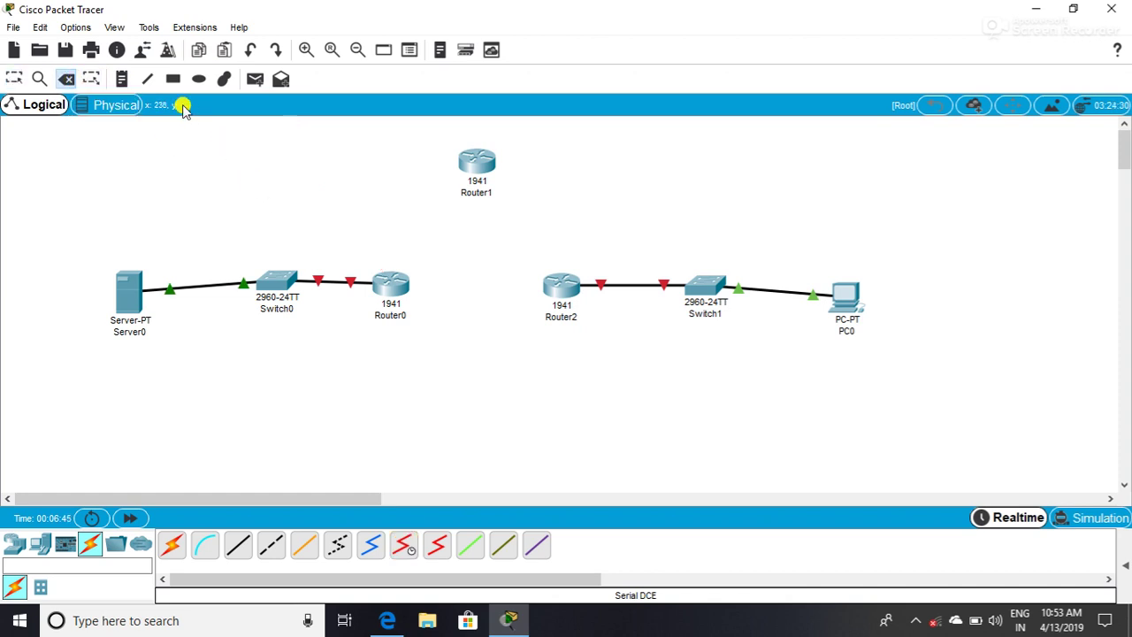
click(91, 79)
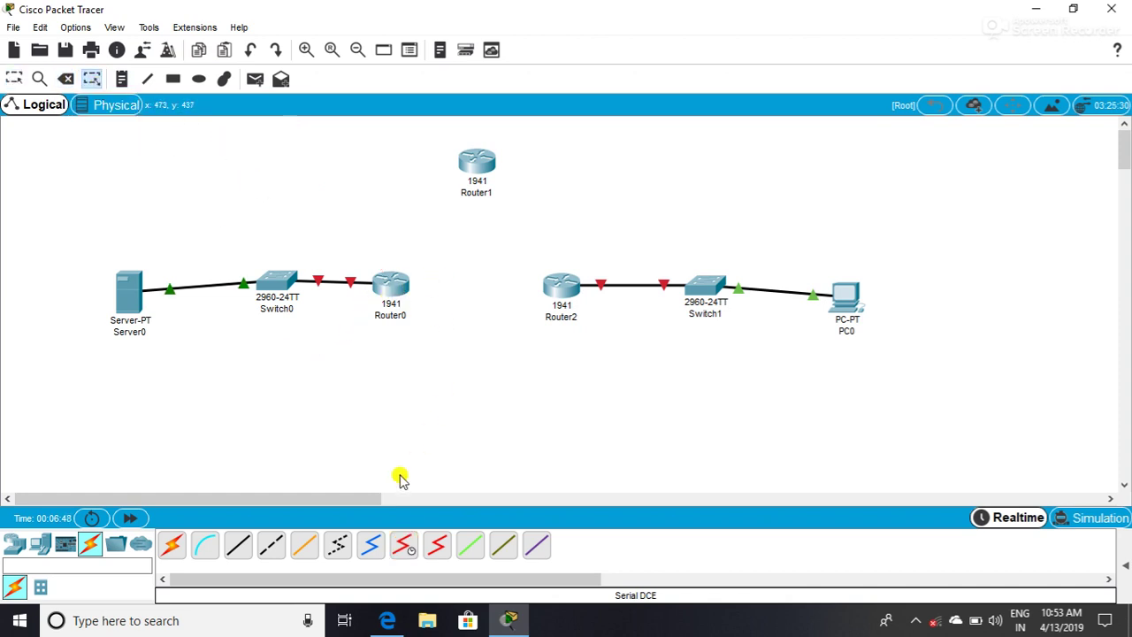
Connect Router0's Serial0/0/1 to Router1's Serial0/0/1 with a Serial DCE cable, starting from Router0
click(403, 544)
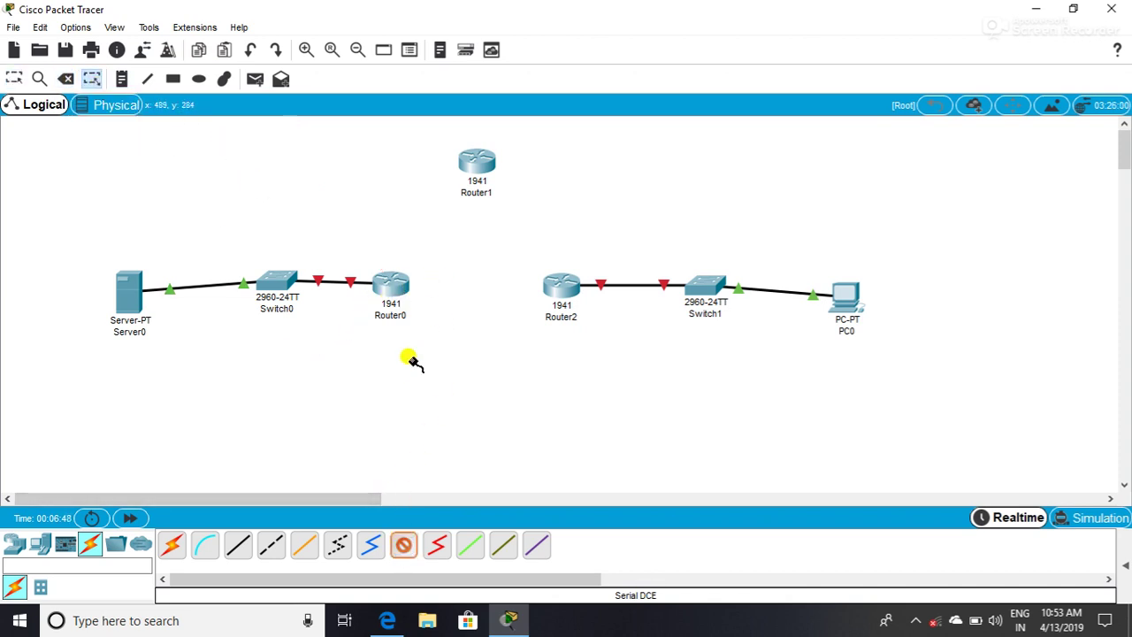
click(386, 292)
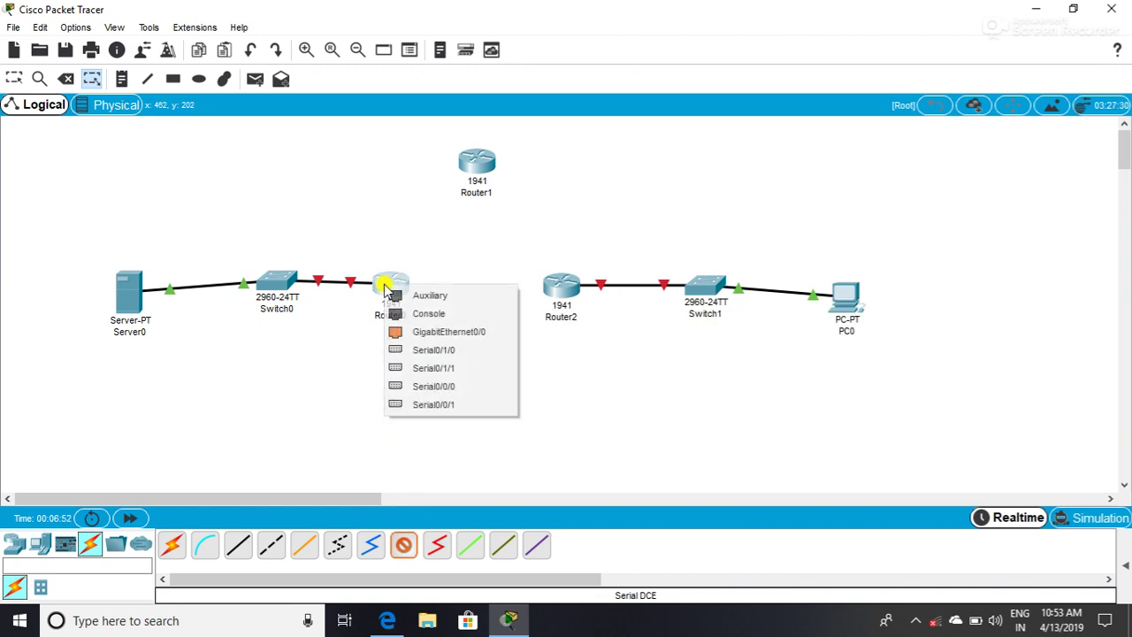
click(442, 404)
click(472, 165)
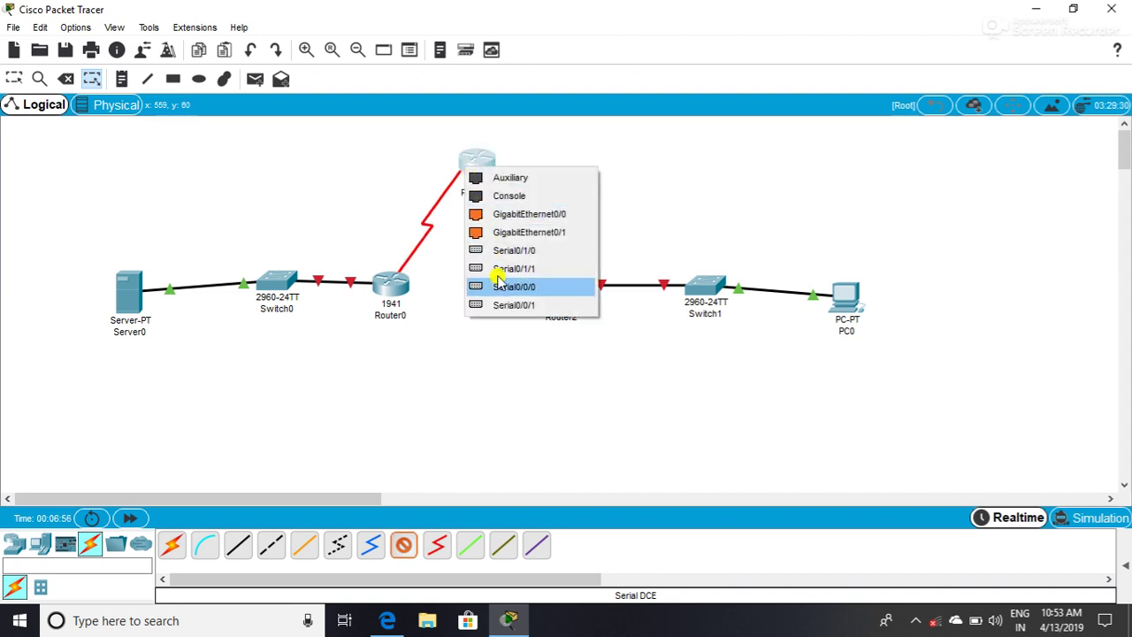
click(508, 304)
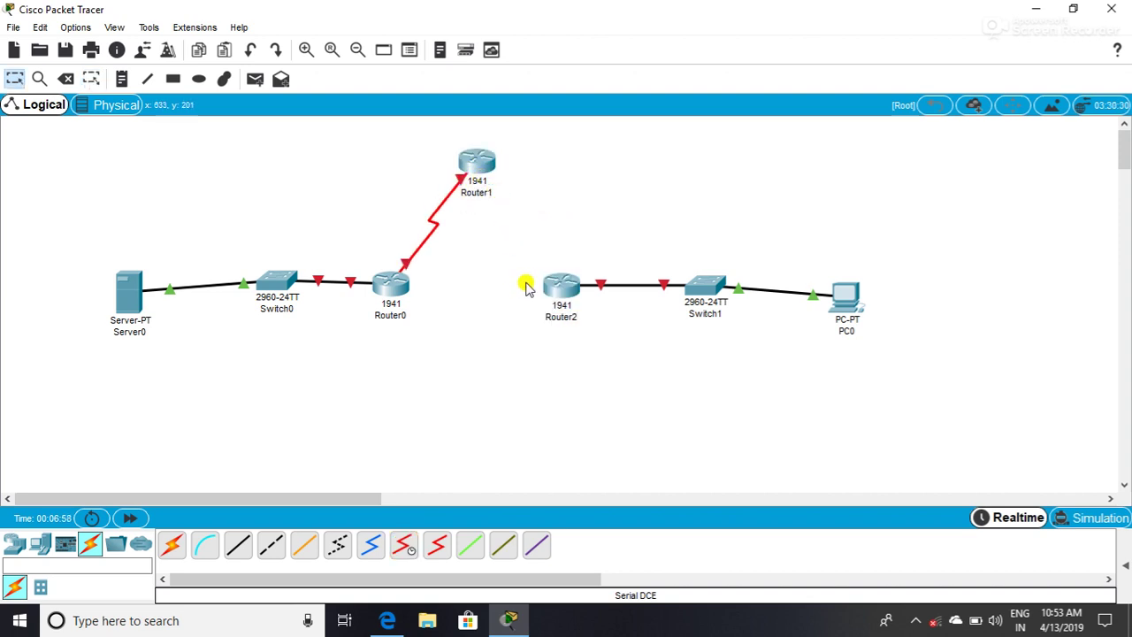
Connect Router1's Serial0/1/1 to Router2's Serial0/0/0 with a Serial DCE cable, starting from Router1
click(404, 543)
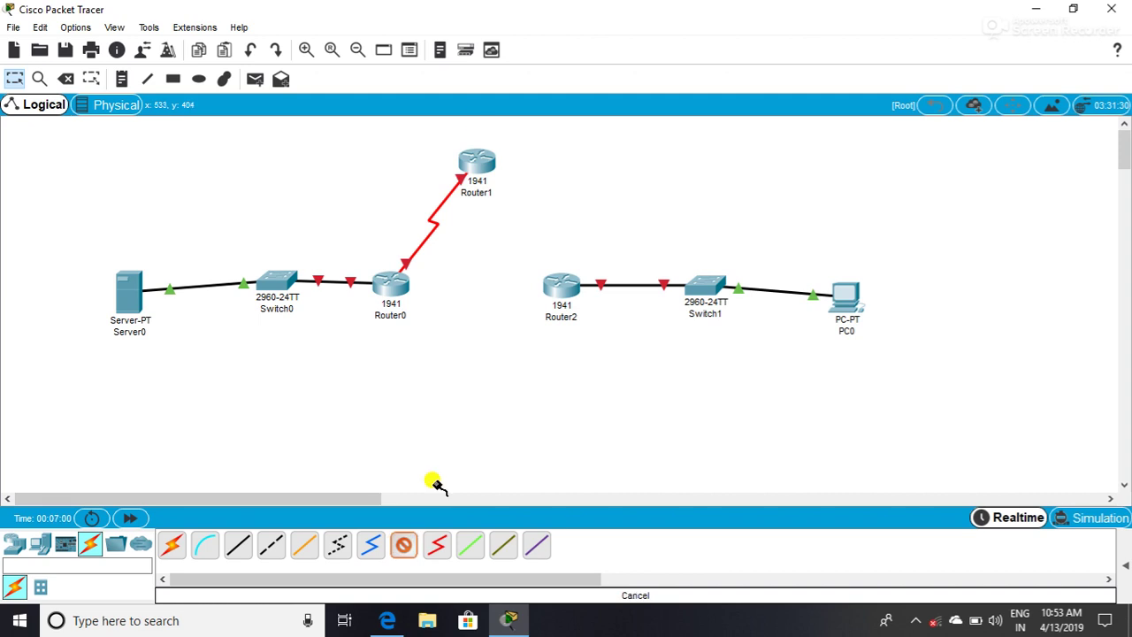
mouse_move(486, 171)
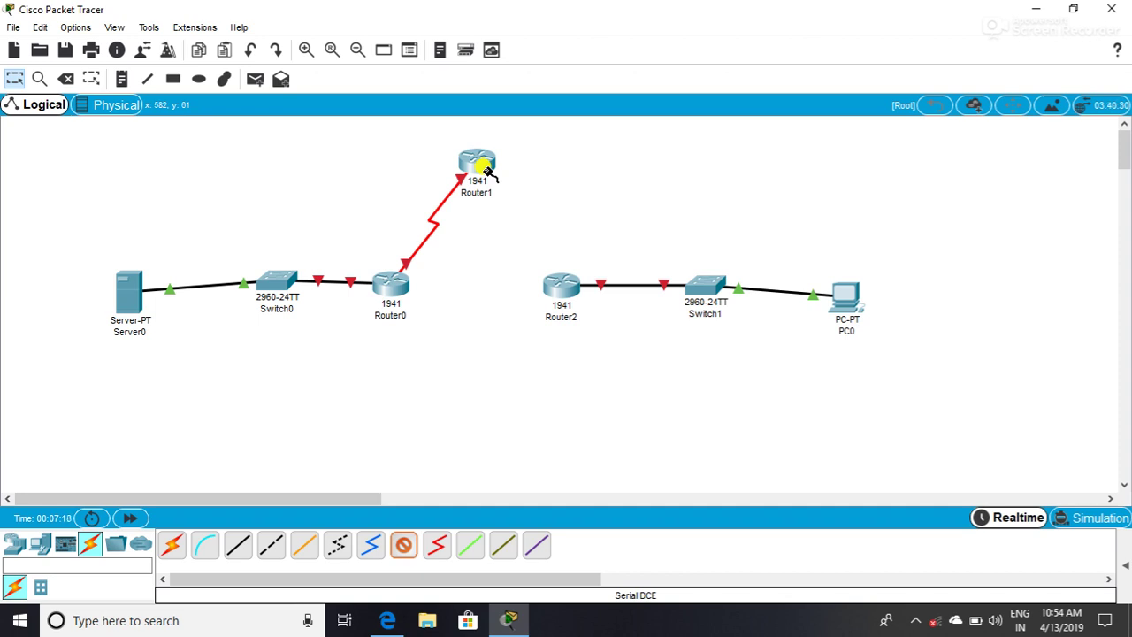
click(486, 170)
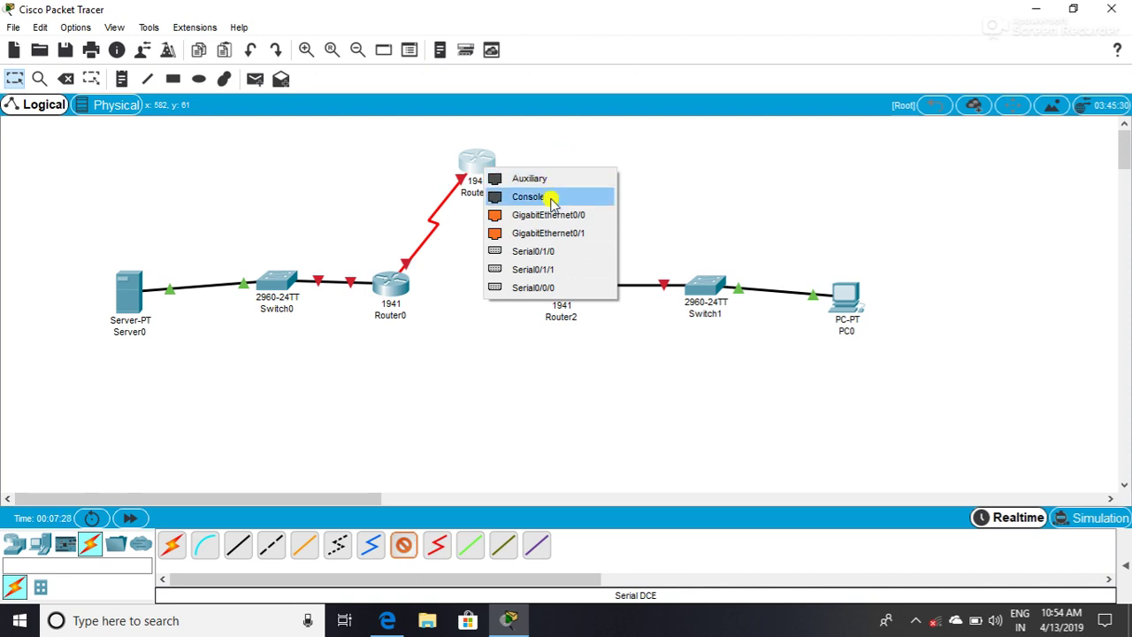
click(552, 270)
click(560, 281)
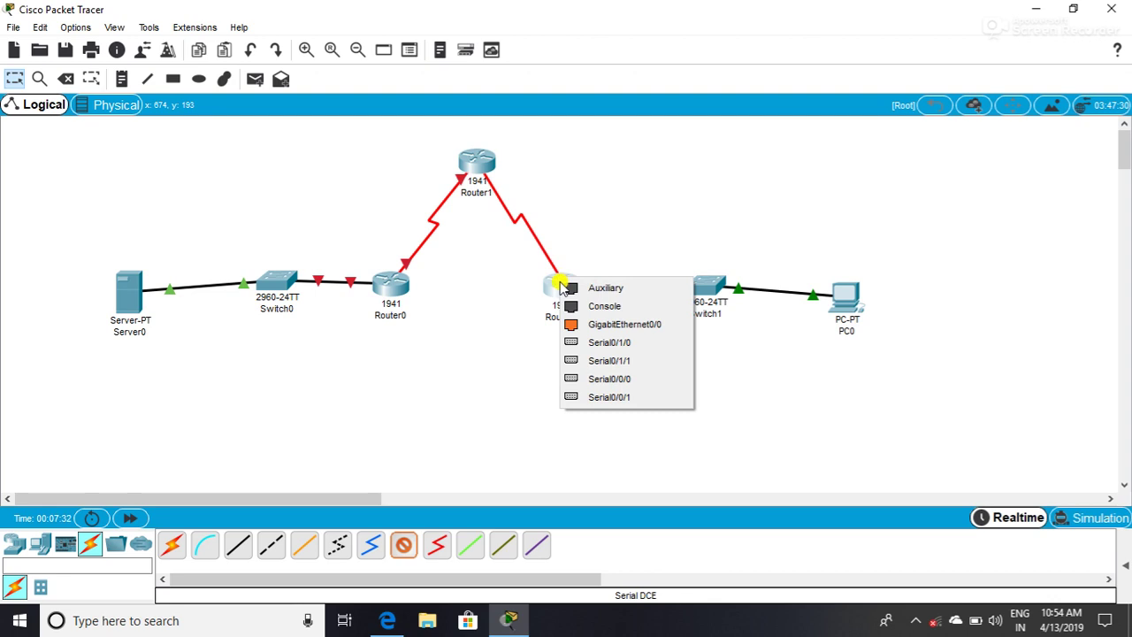
click(575, 379)
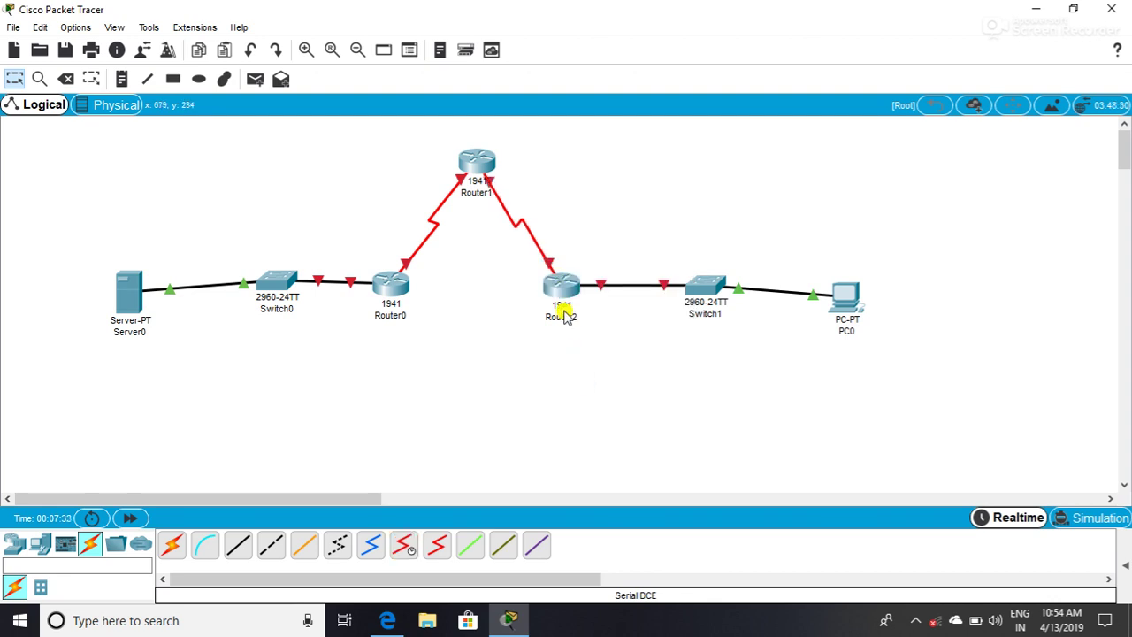
mouse_move(565, 316)
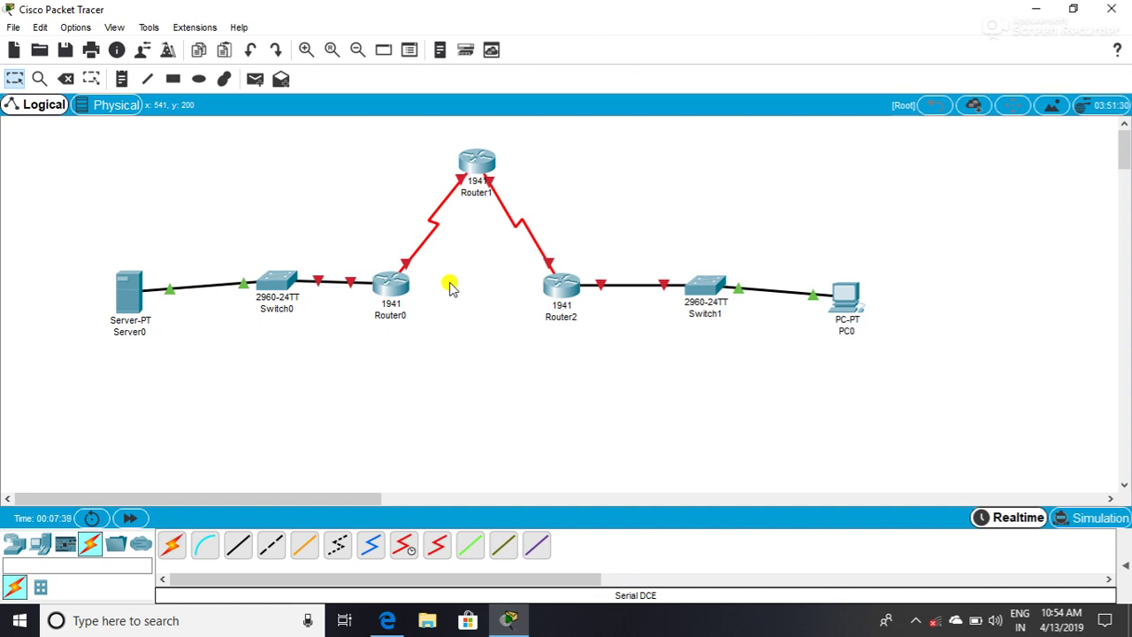
click(388, 285)
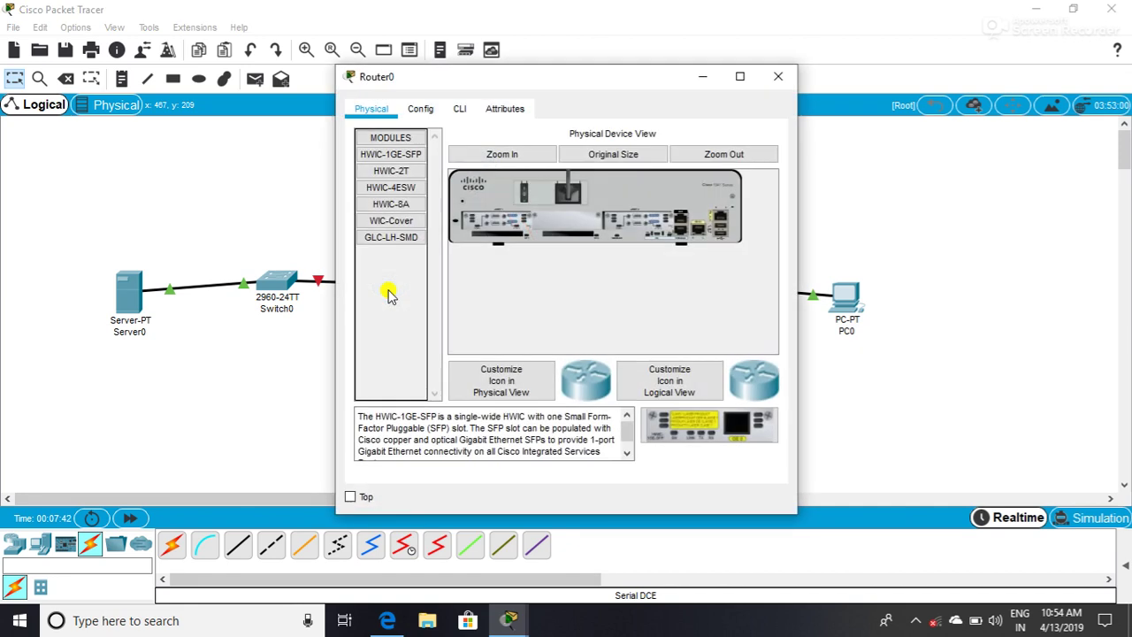
click(778, 76)
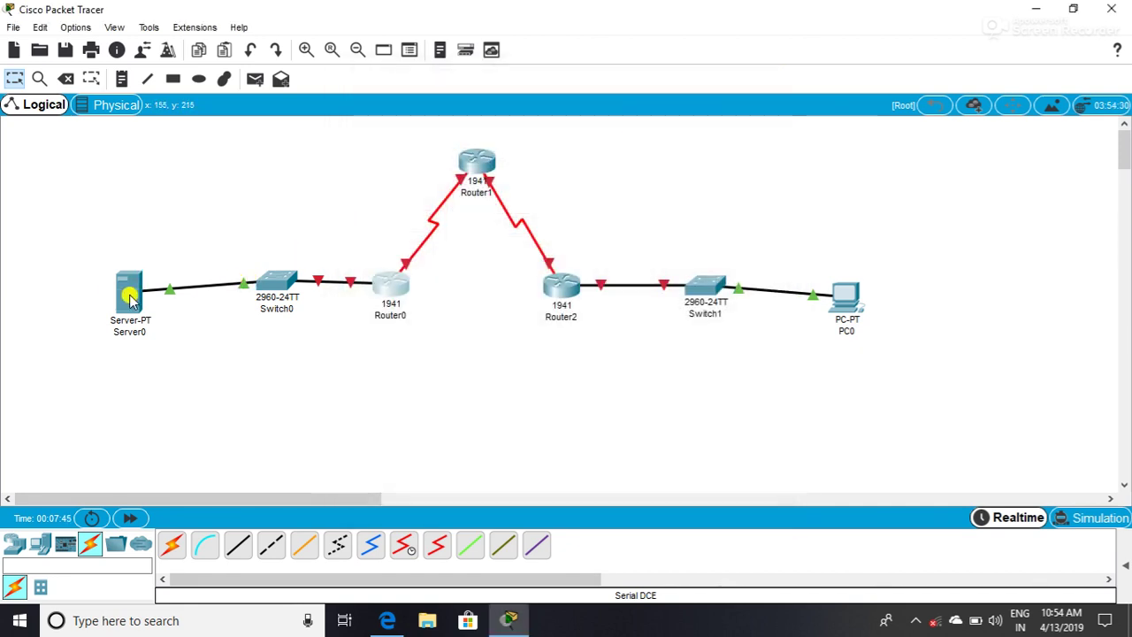
Open Server0's IP Configuration and start editing its static IPv4 address
mouse_move(131, 297)
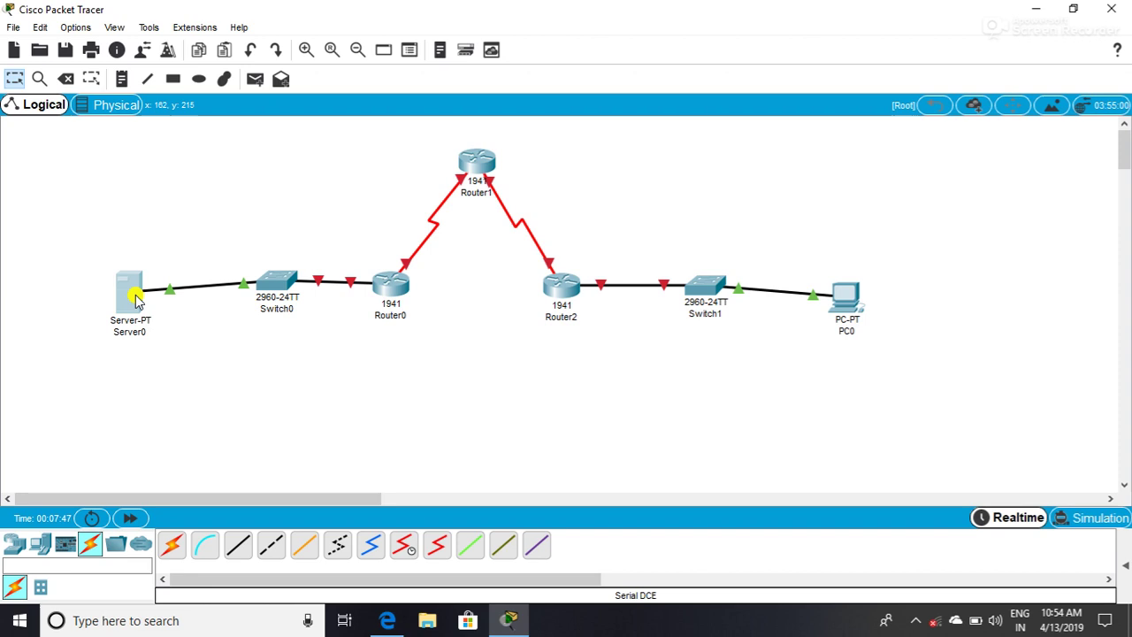
click(133, 295)
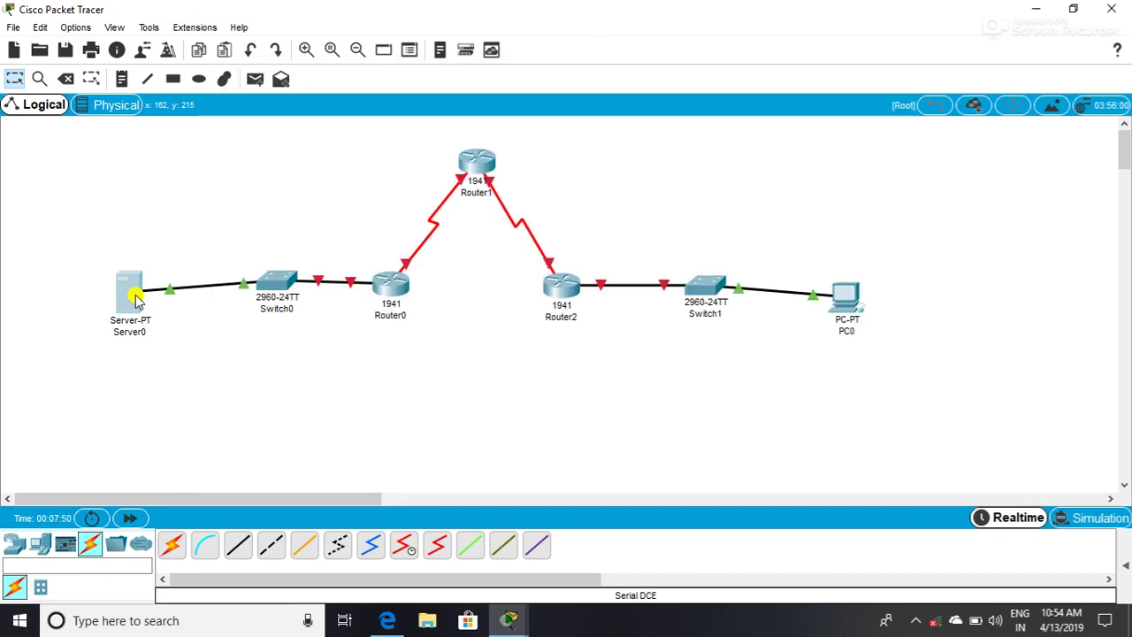
click(133, 297)
click(403, 108)
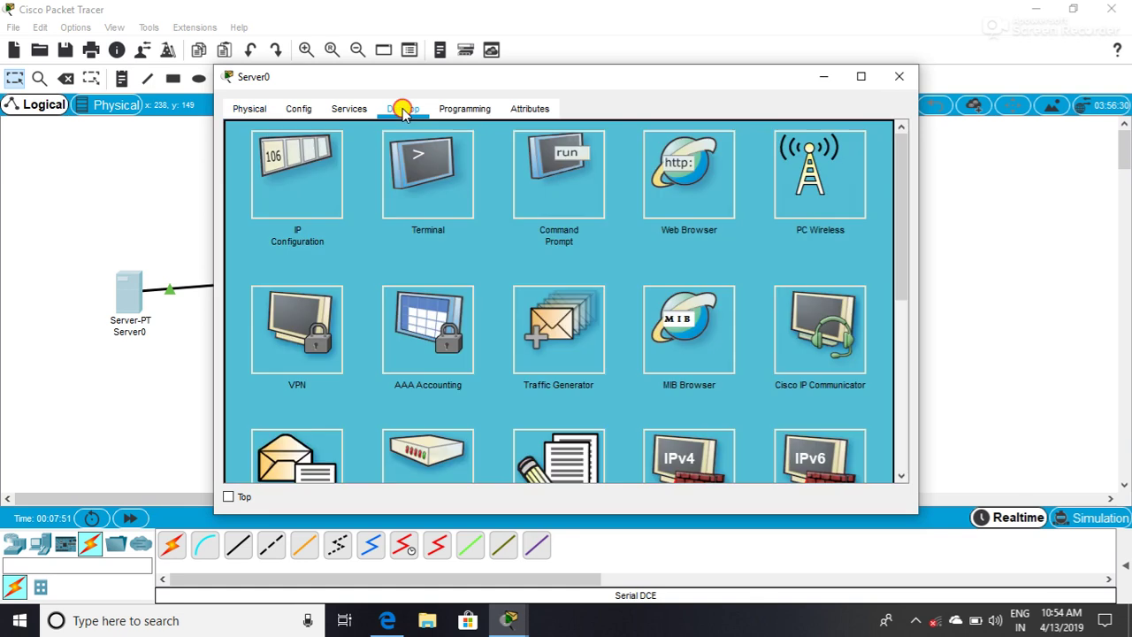
click(297, 185)
click(527, 152)
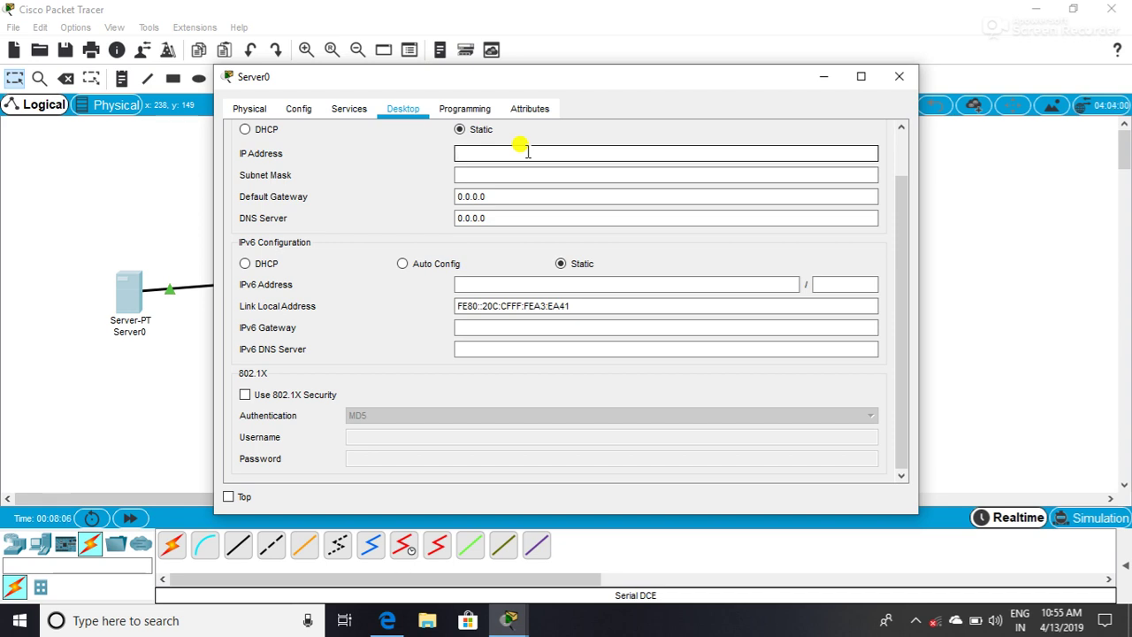
key(Tab)
key(Tab)
key(Tab)
key(Tab)
key(Tab)
key(Tab)
key(Tab)
key(Tab)
key(Tab)
key(Tab)
key(Tab)
key(Tab)
click(476, 158)
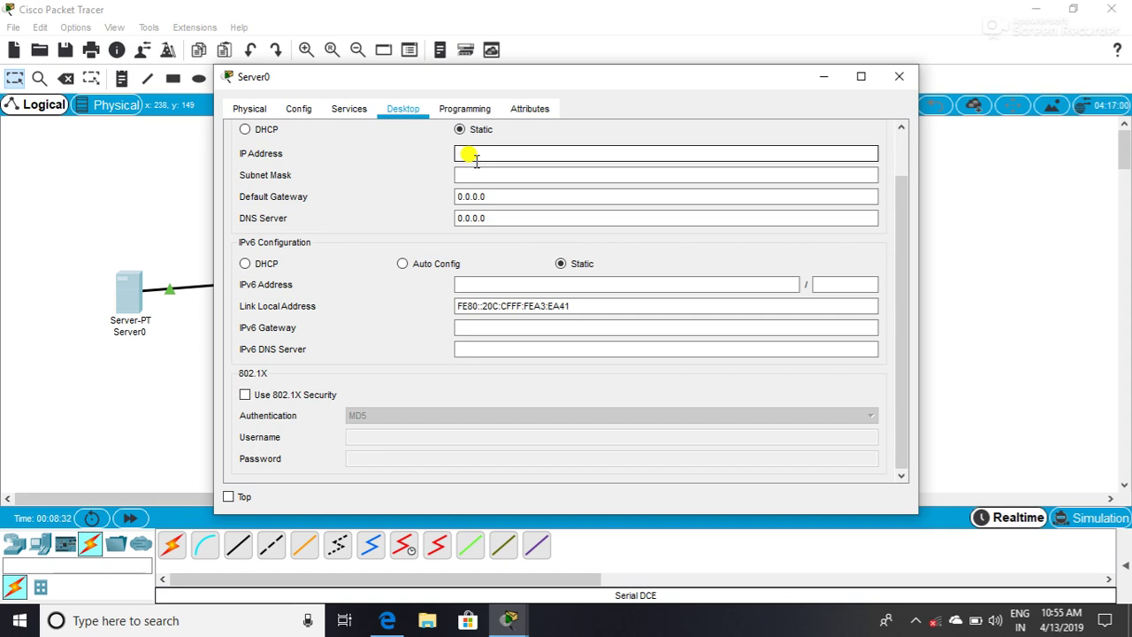
click(472, 159)
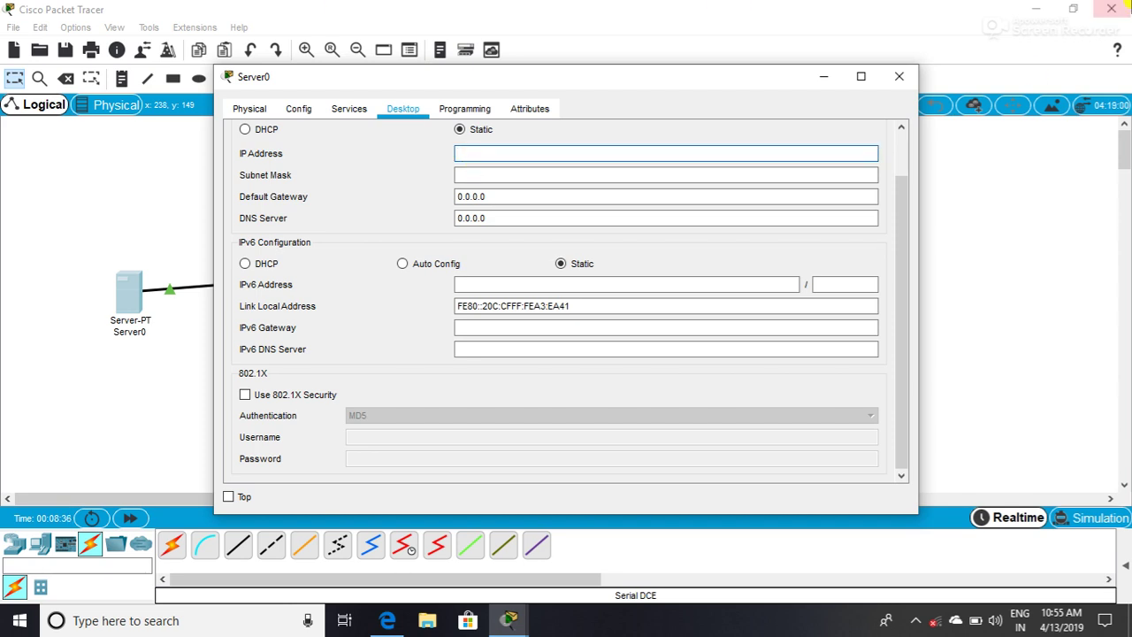
click(1032, 11)
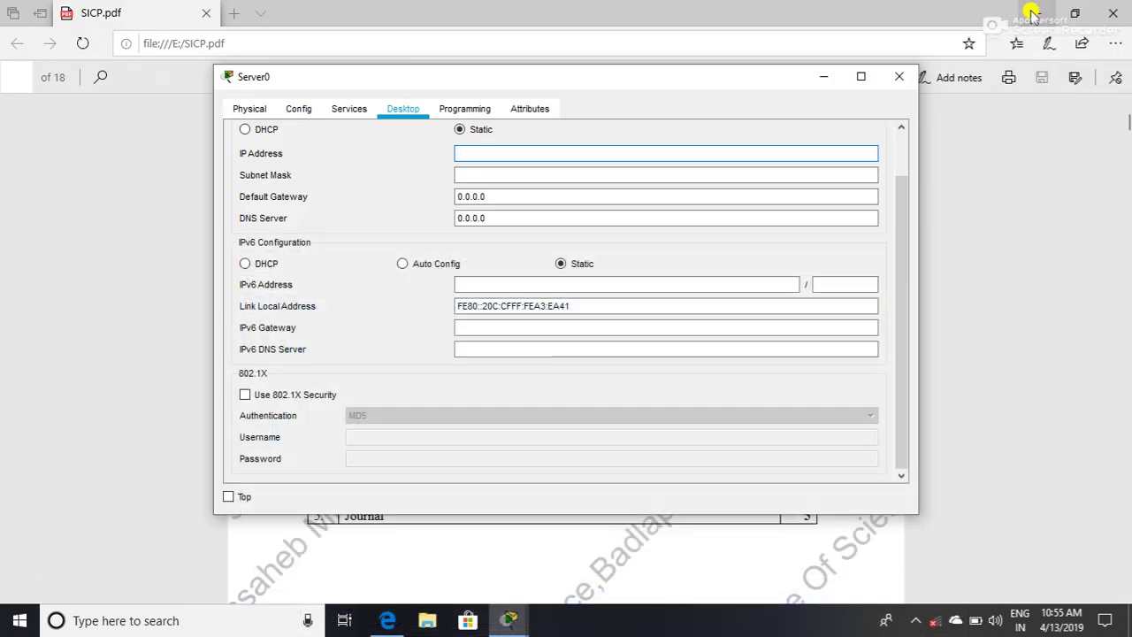
click(1033, 12)
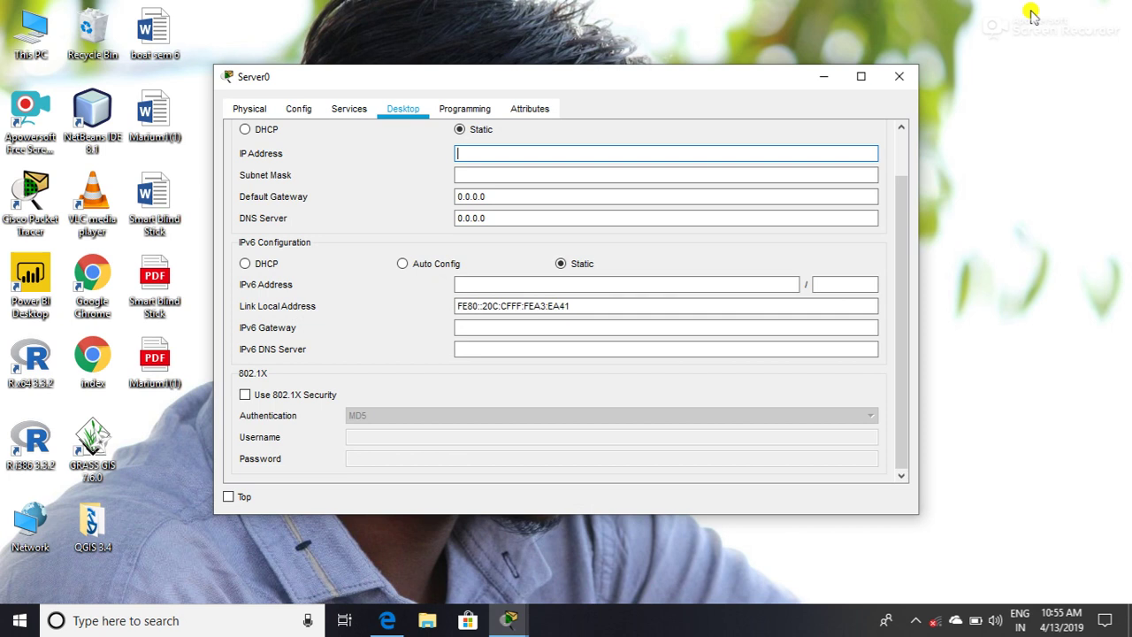
click(509, 621)
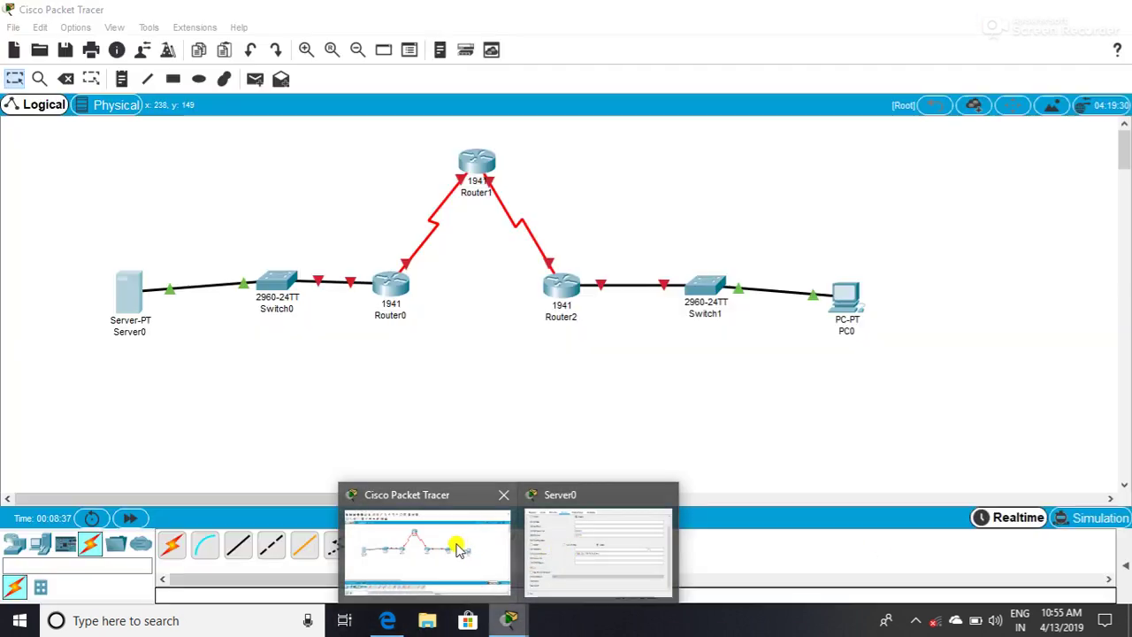
click(455, 551)
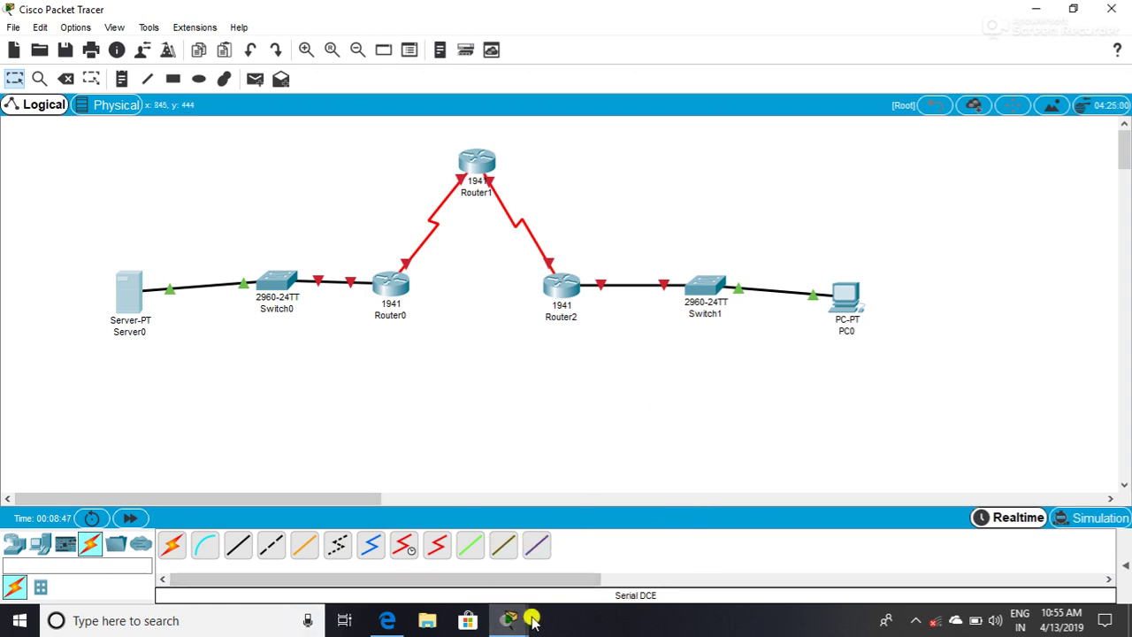
mouse_move(522, 622)
click(563, 553)
Give Server0 the IP address 192.168.1.3, subnet mask 255.255.255.0 and default gateway 192.168.1.1, and close its window
click(538, 154)
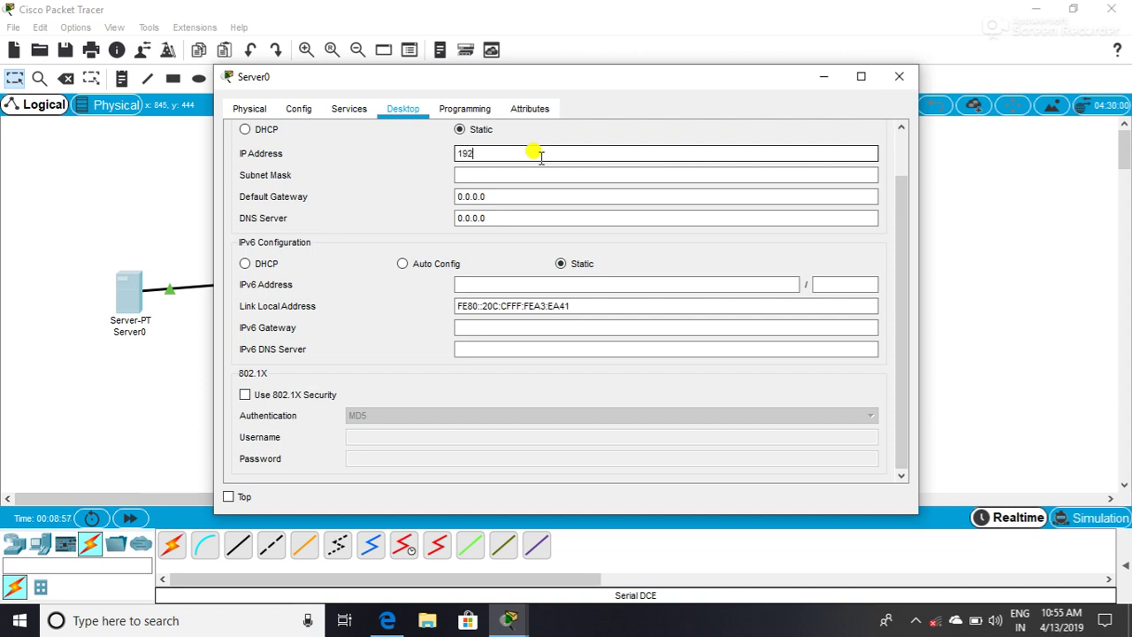
text(.168.1.3)
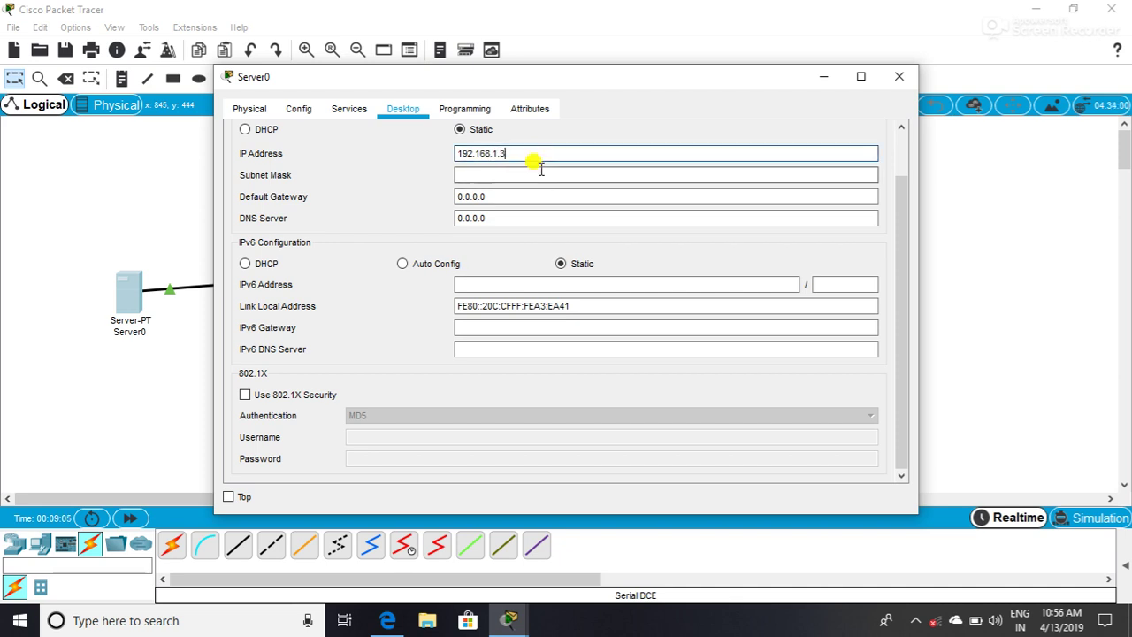
key(Tab)
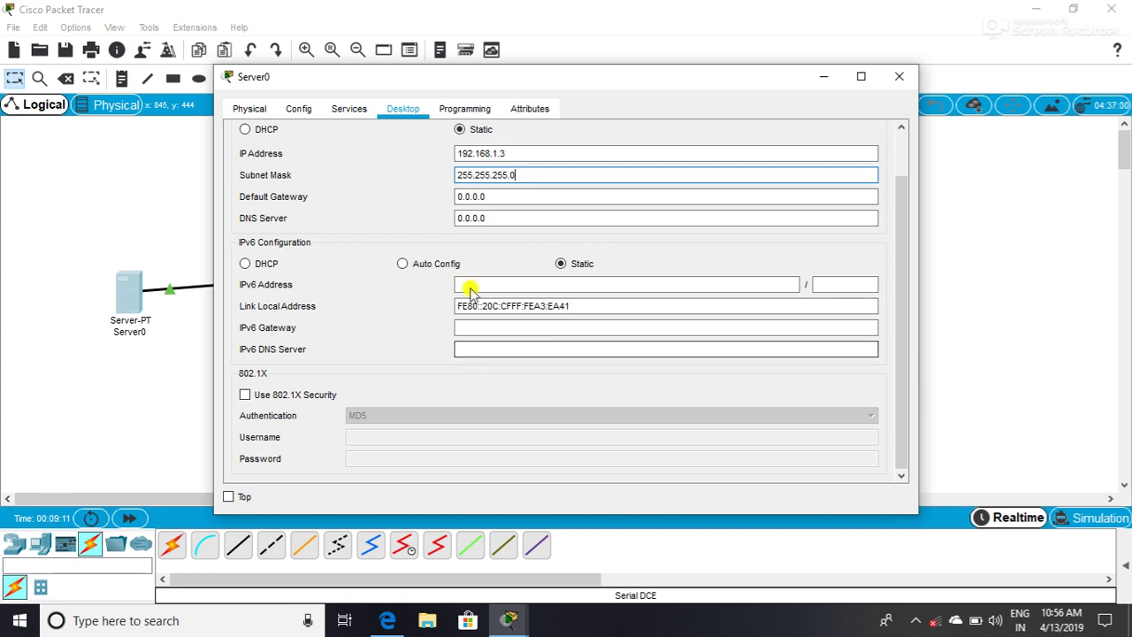
key(Tab)
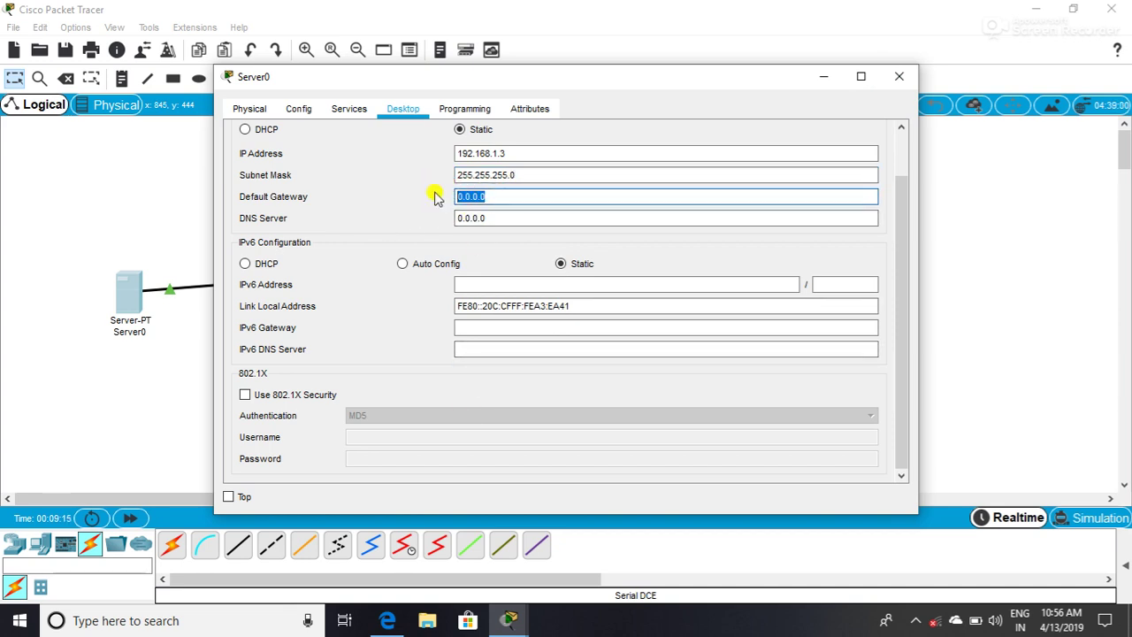
text(192.168.1.1)
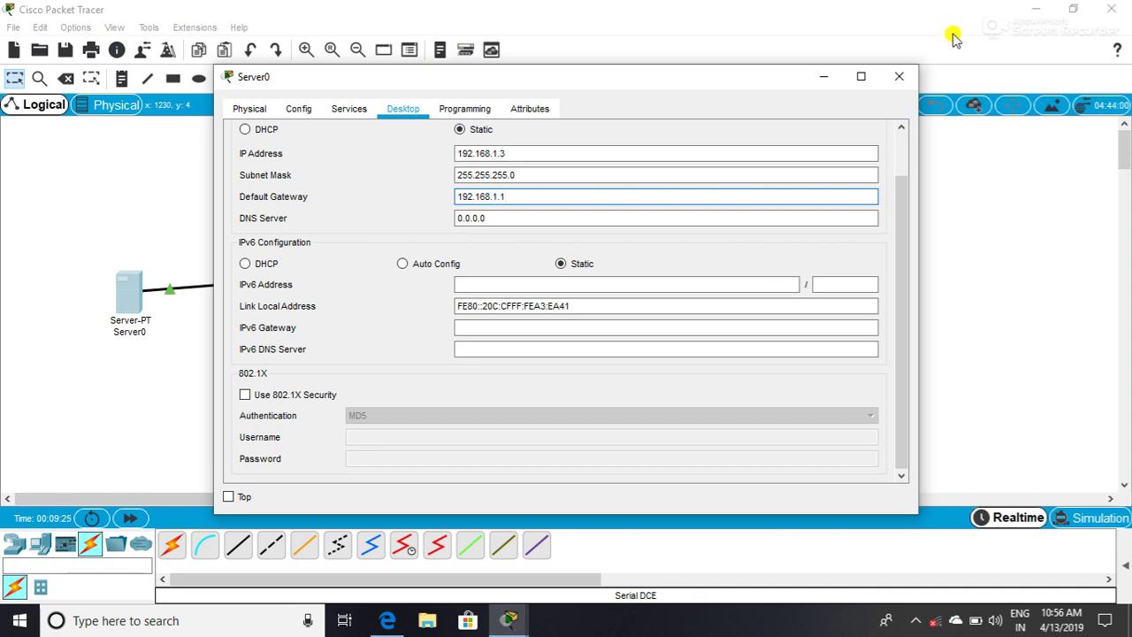
click(899, 76)
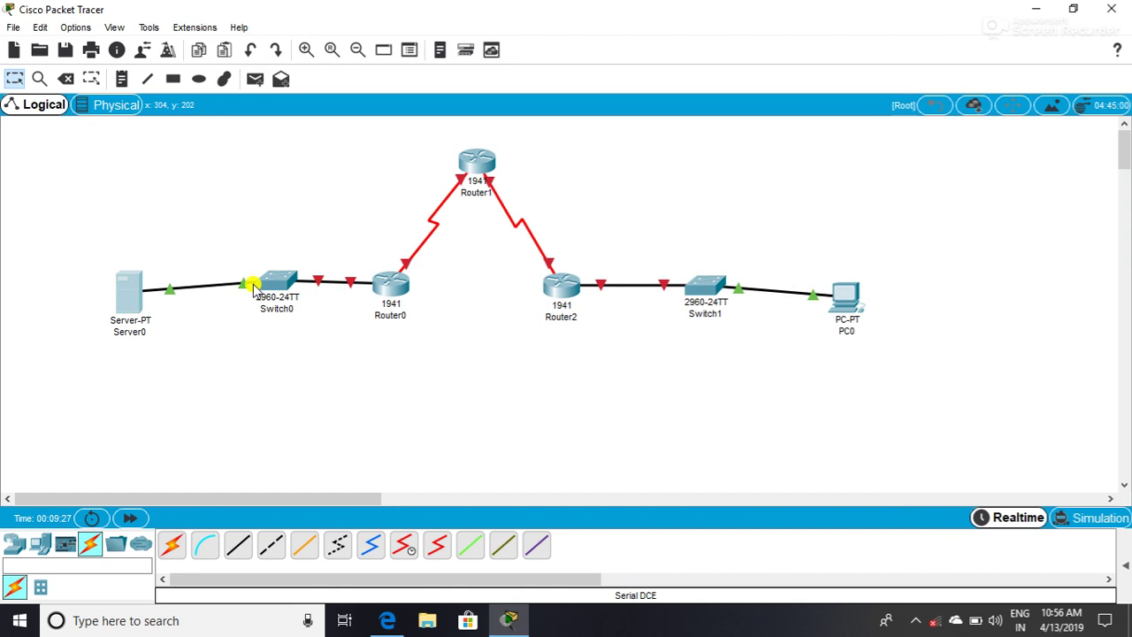
Assign PC0 the static IP address 192.168.3.3 with subnet mask 255.255.255.0
click(855, 308)
click(364, 108)
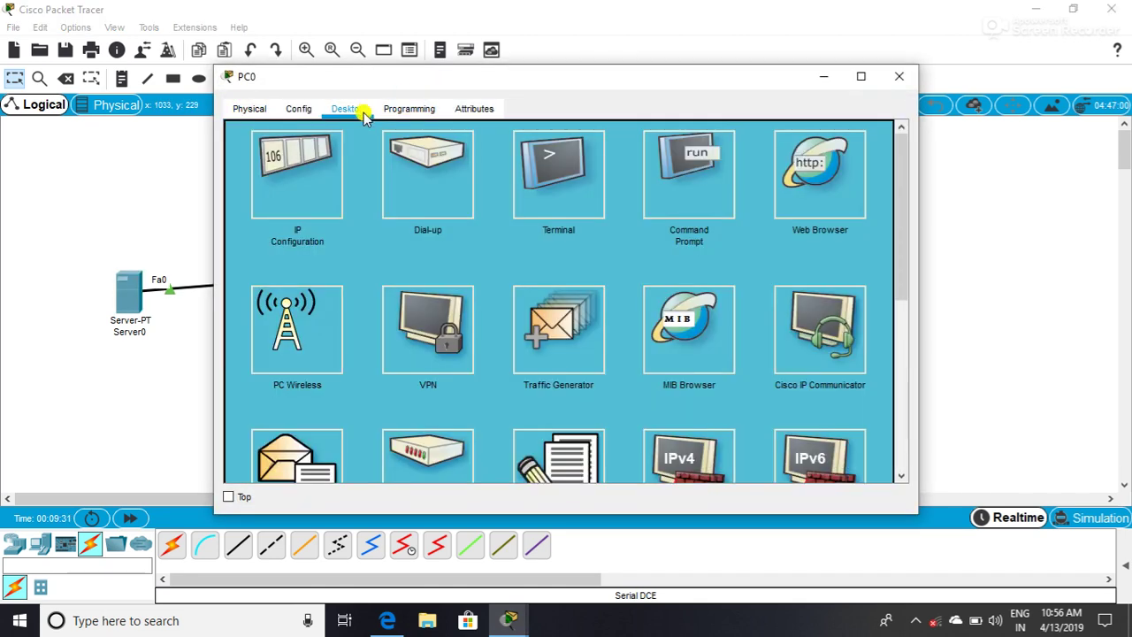
click(316, 170)
click(467, 156)
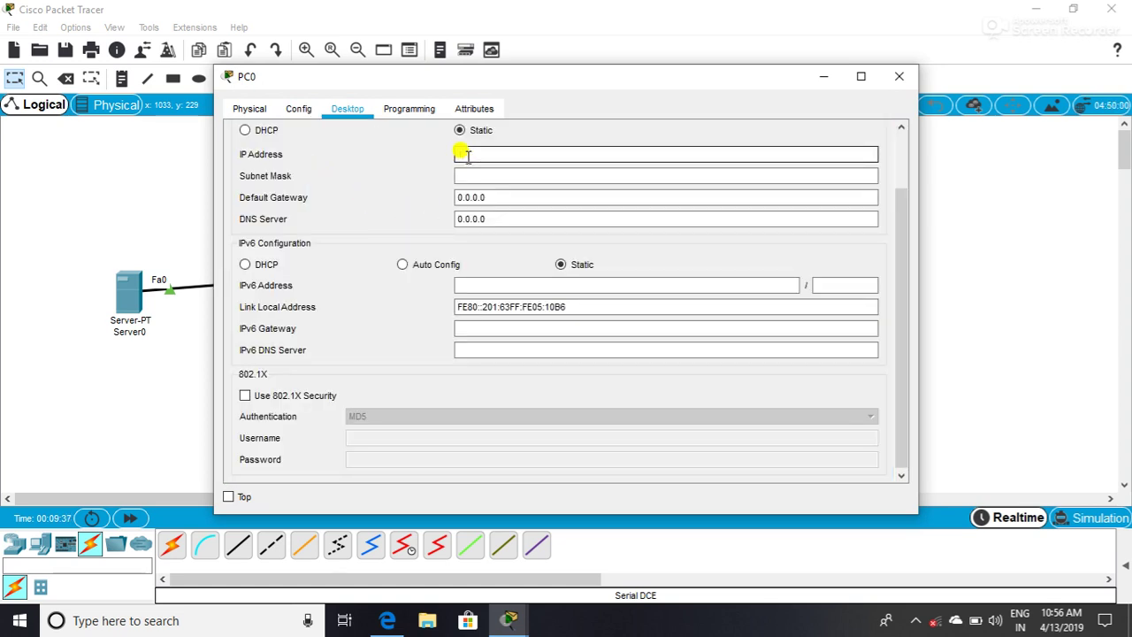
text(192.1)
text(68.3.3)
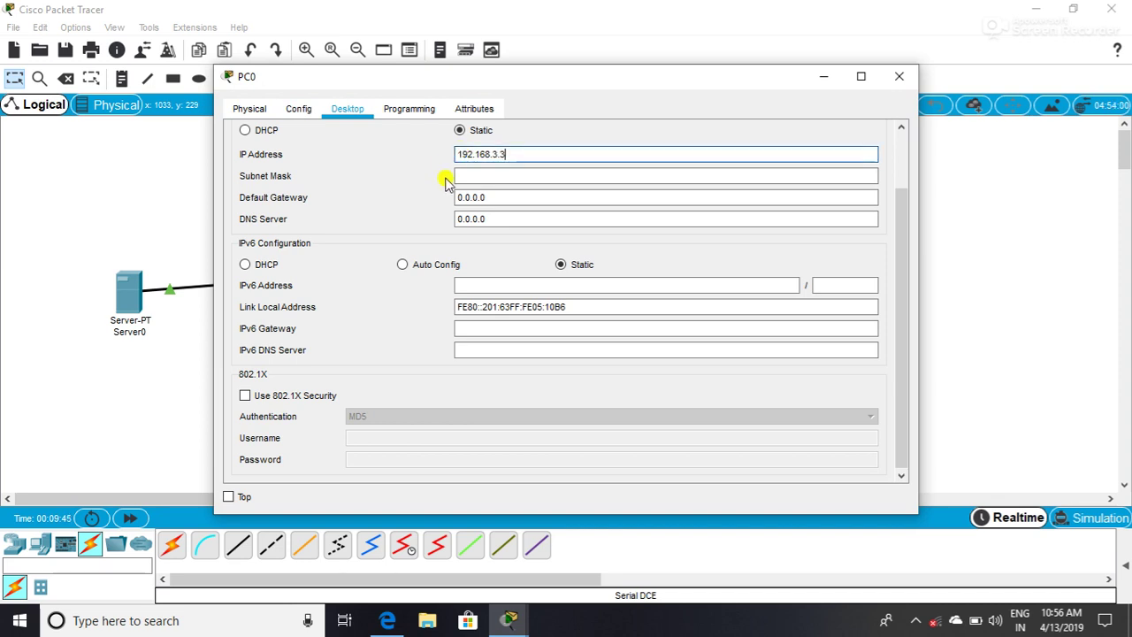
click(459, 175)
Set PC0's default gateway to 192.168.3.1 and close its window
click(477, 196)
drag(485, 196, 449, 193)
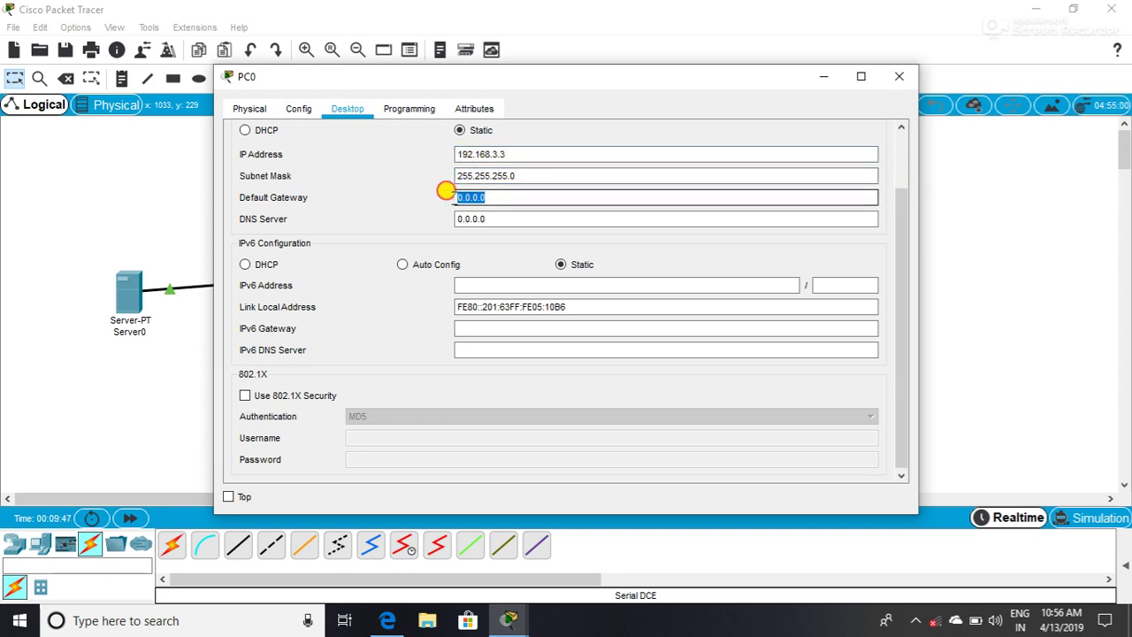
key(BackSpace)
text(19)
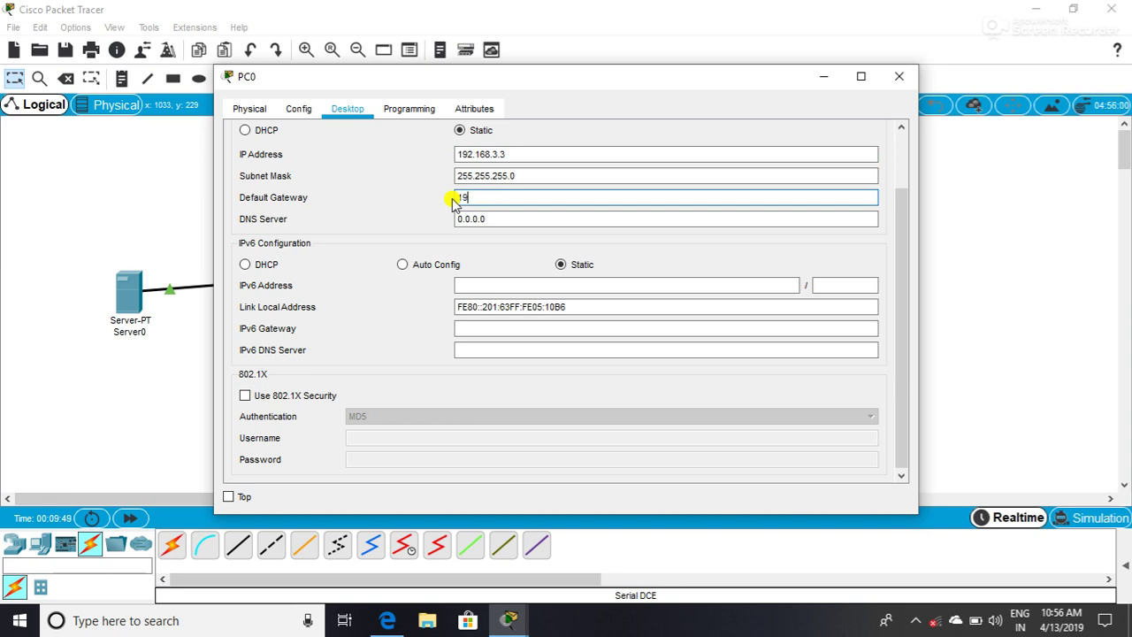
text(2.168.3.1)
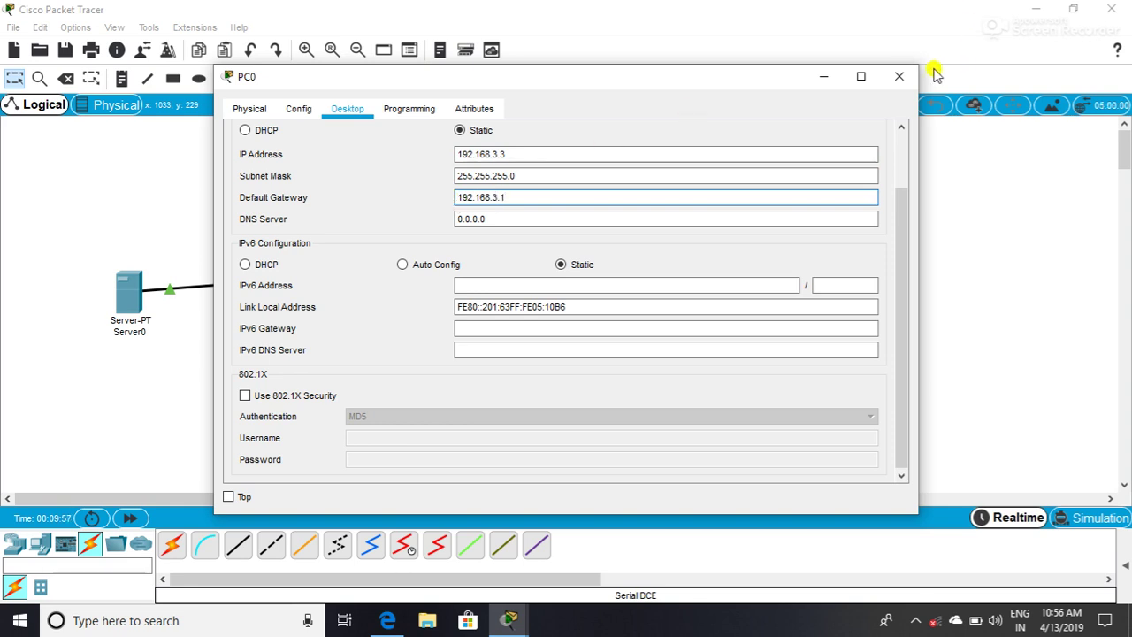
click(898, 76)
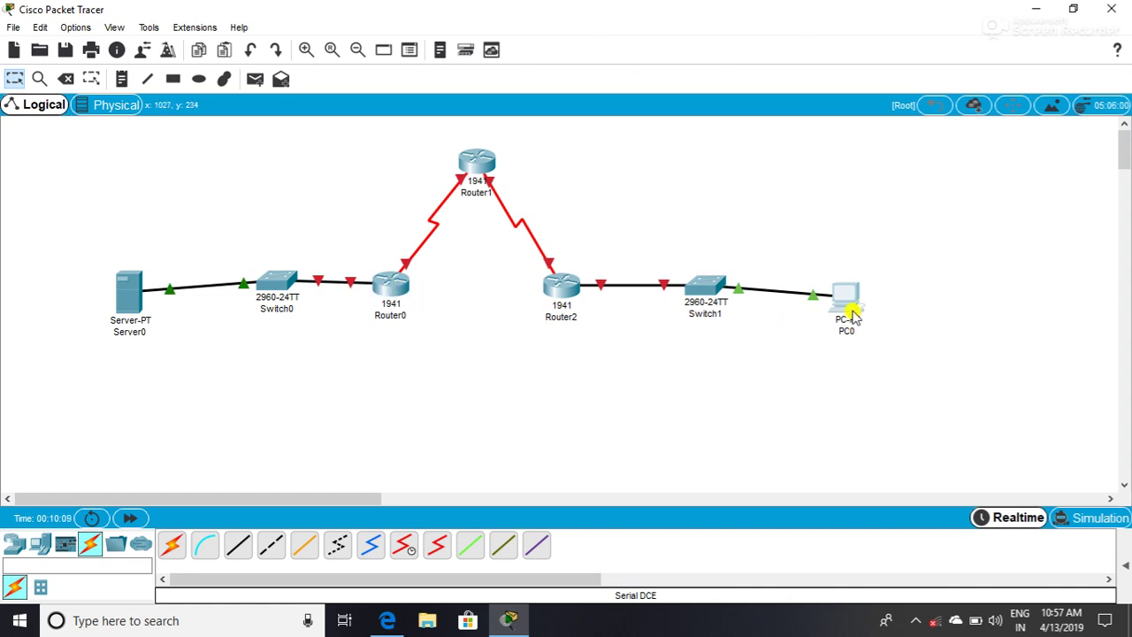
Configure Router0's GigabitEthernet0/1 with IP address 192.168.1.1 and subnet mask 255.255.255.0, and turn the port on
mouse_move(851, 316)
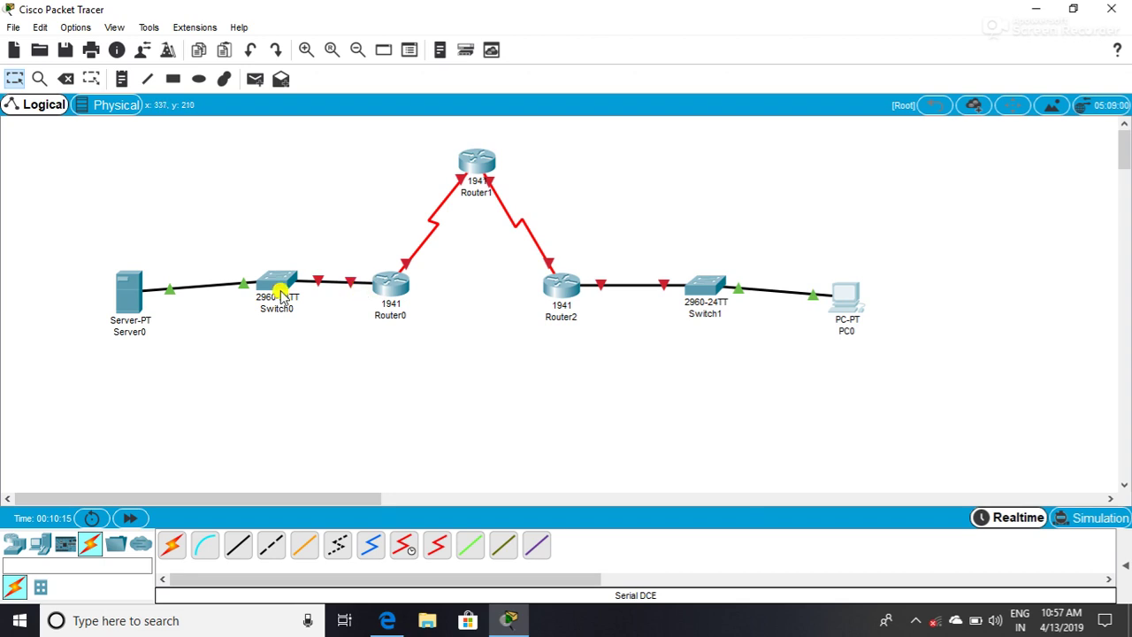
mouse_move(277, 295)
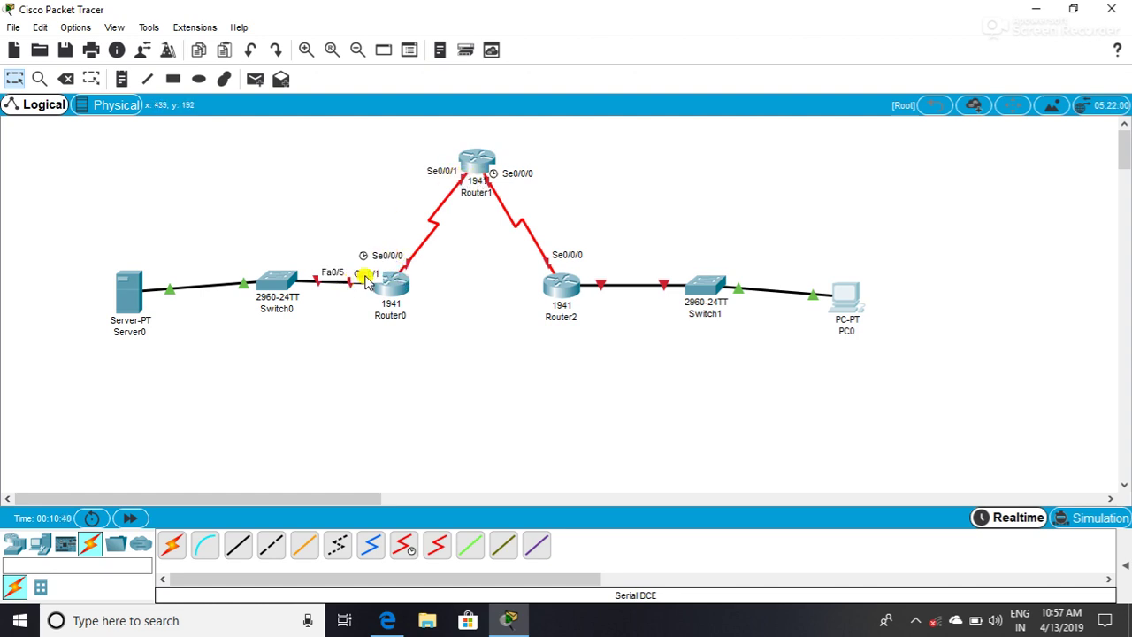
click(389, 292)
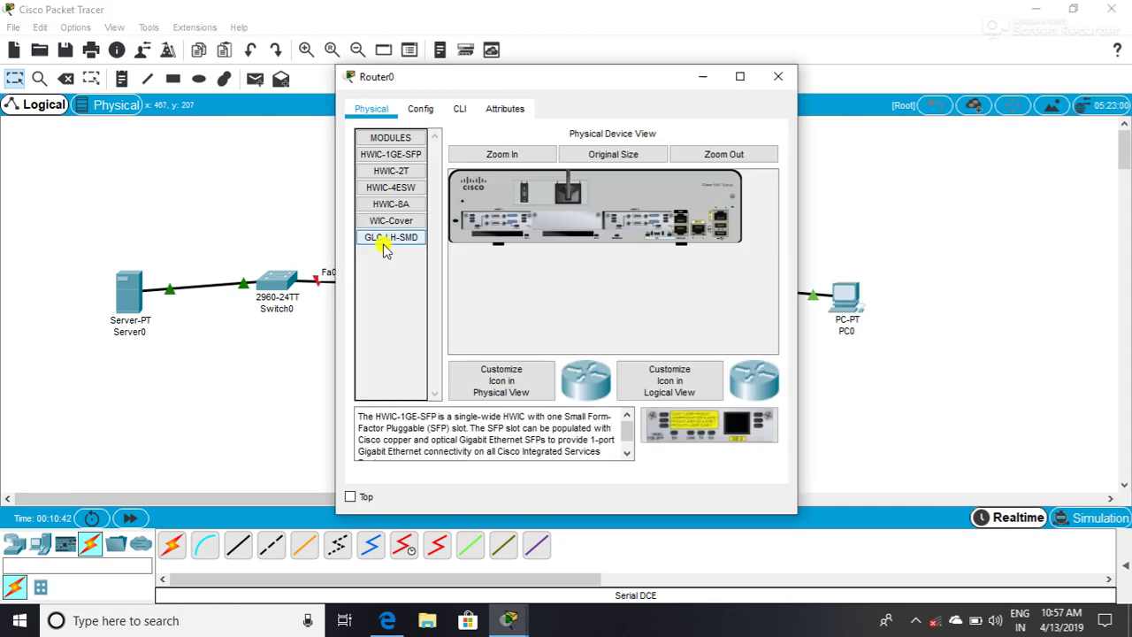
click(417, 109)
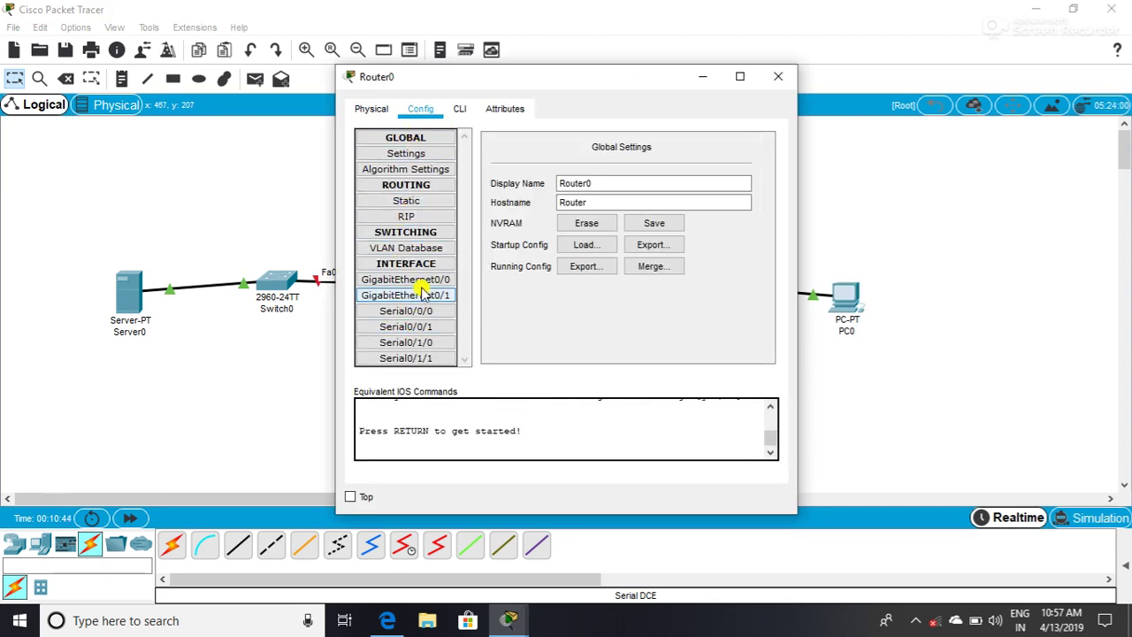
click(439, 298)
click(659, 237)
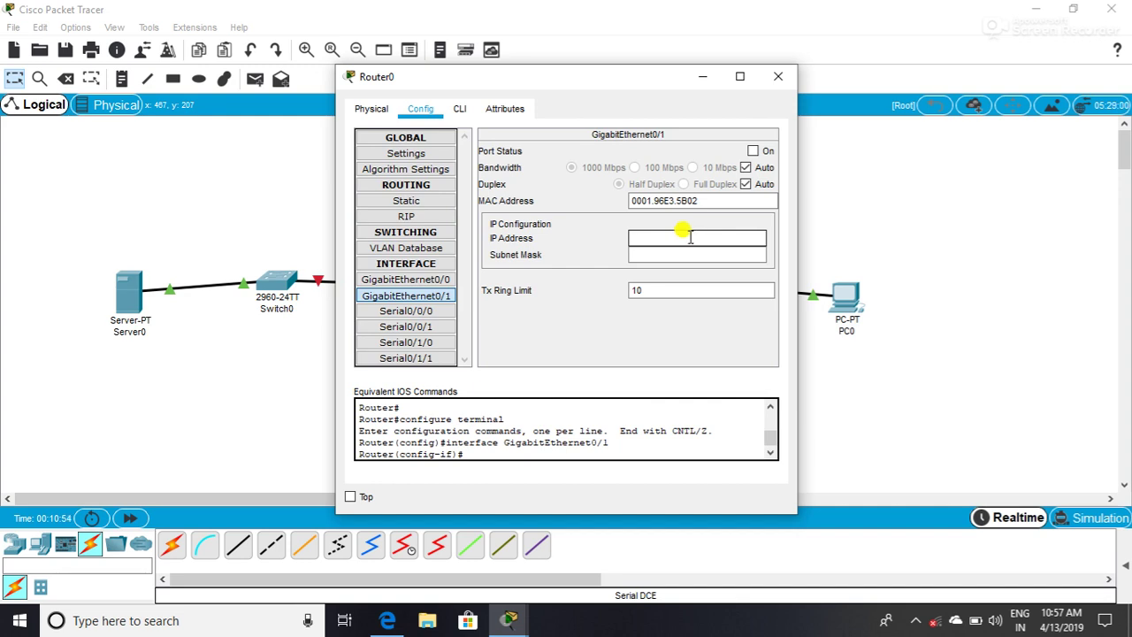
text(192.168.1)
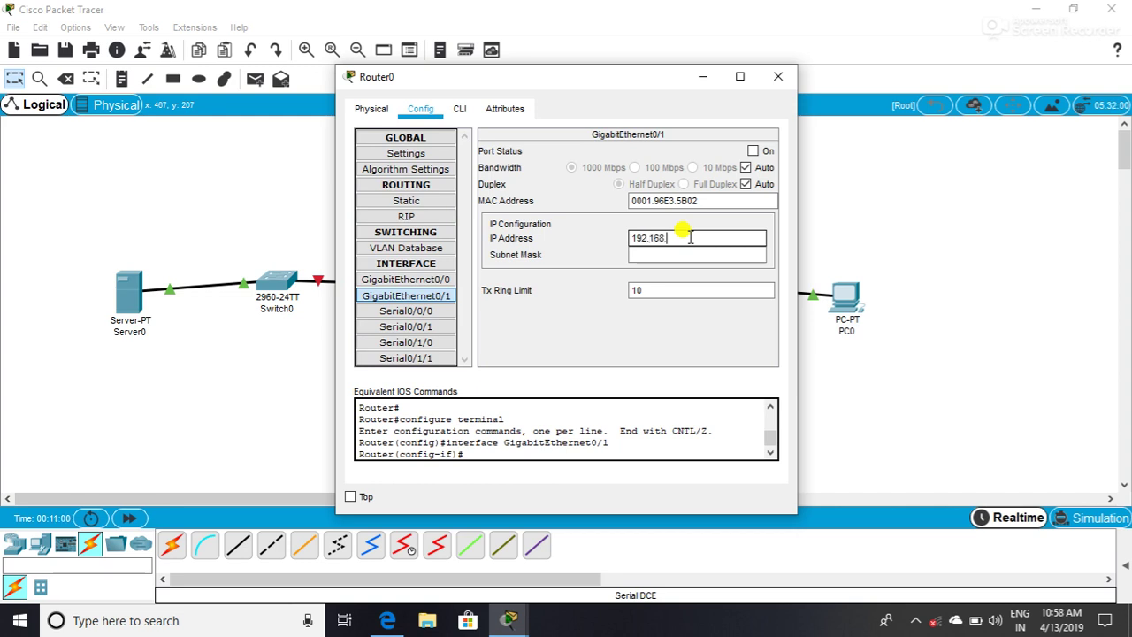
text(.1)
click(676, 256)
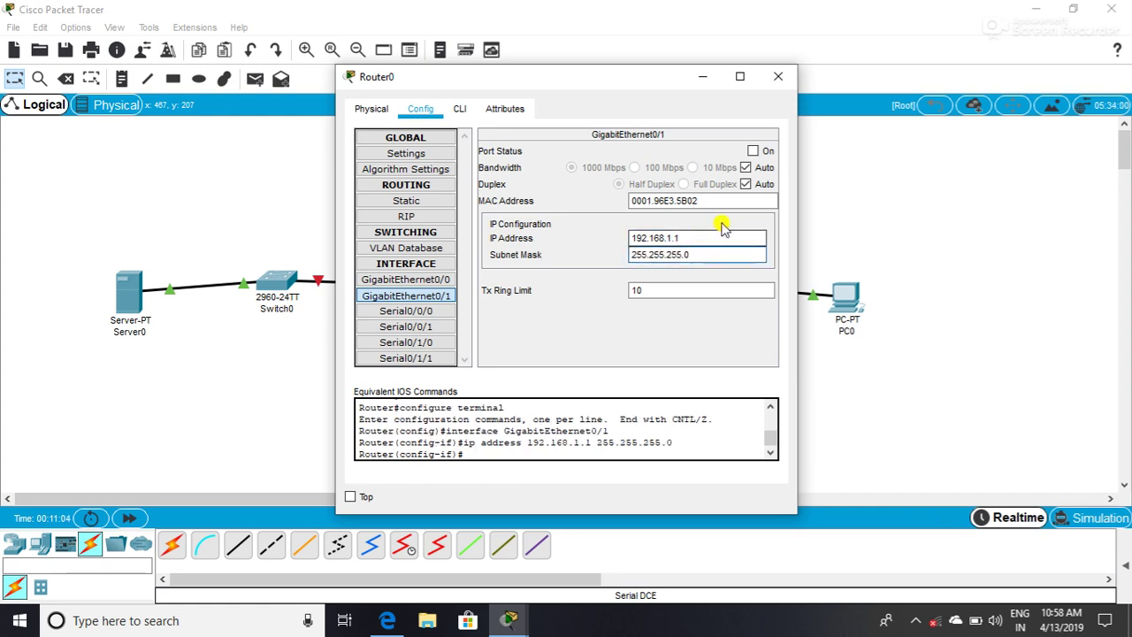
click(753, 152)
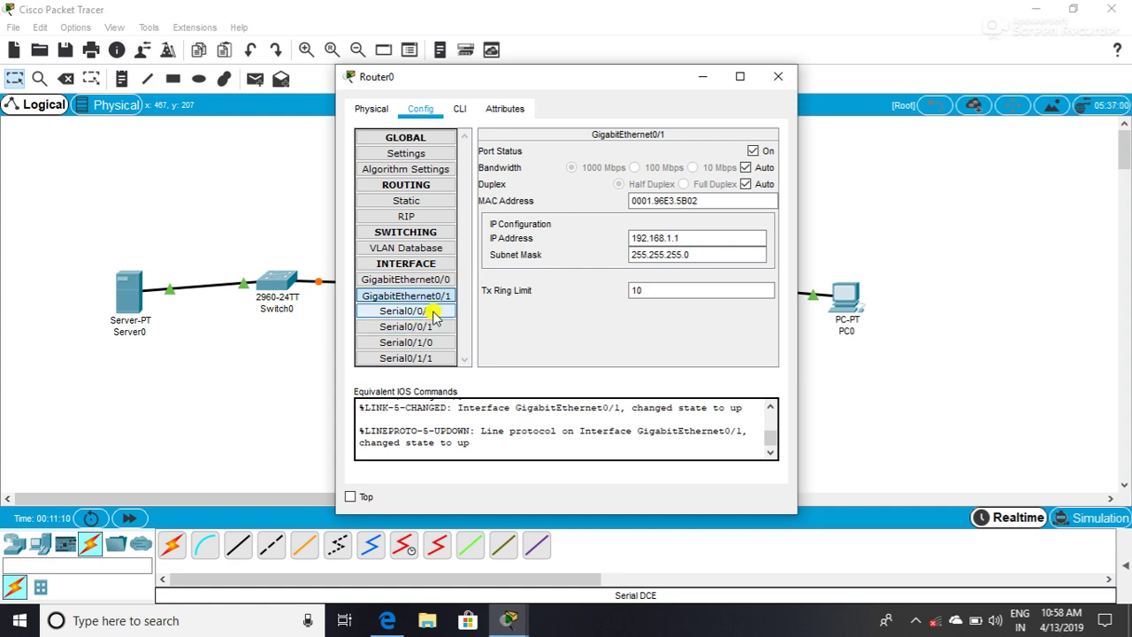
Configure Router0's Serial0/0/0 with IP address 10.1.1.1 and subnet mask 255.0.0.0, turn the port on, and close its window
click(702, 76)
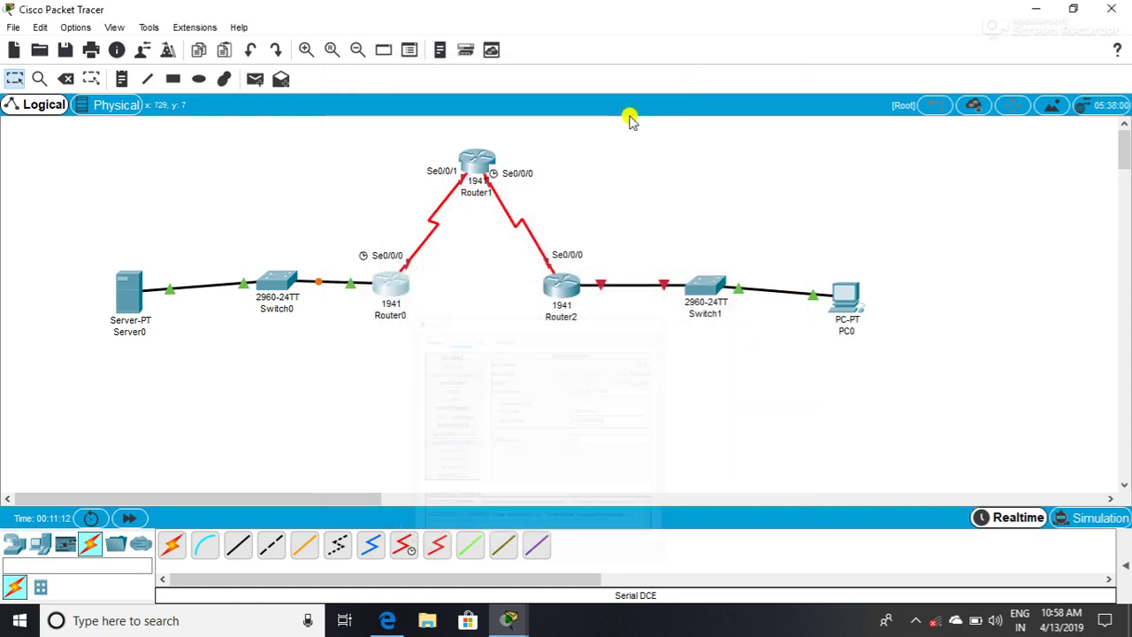
click(403, 313)
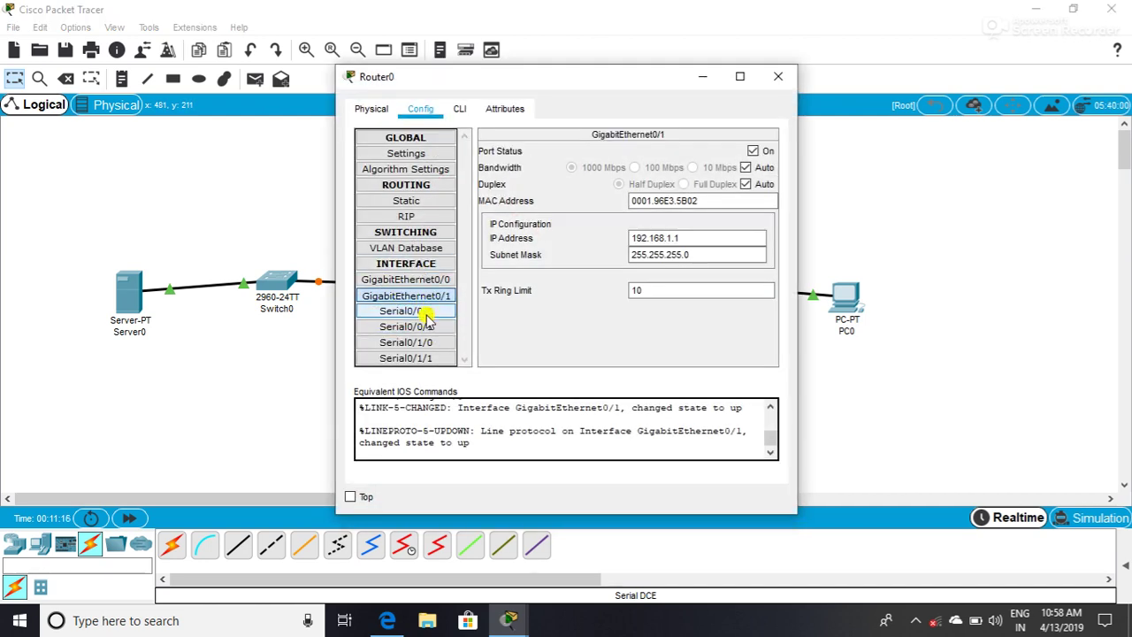
click(425, 313)
click(682, 220)
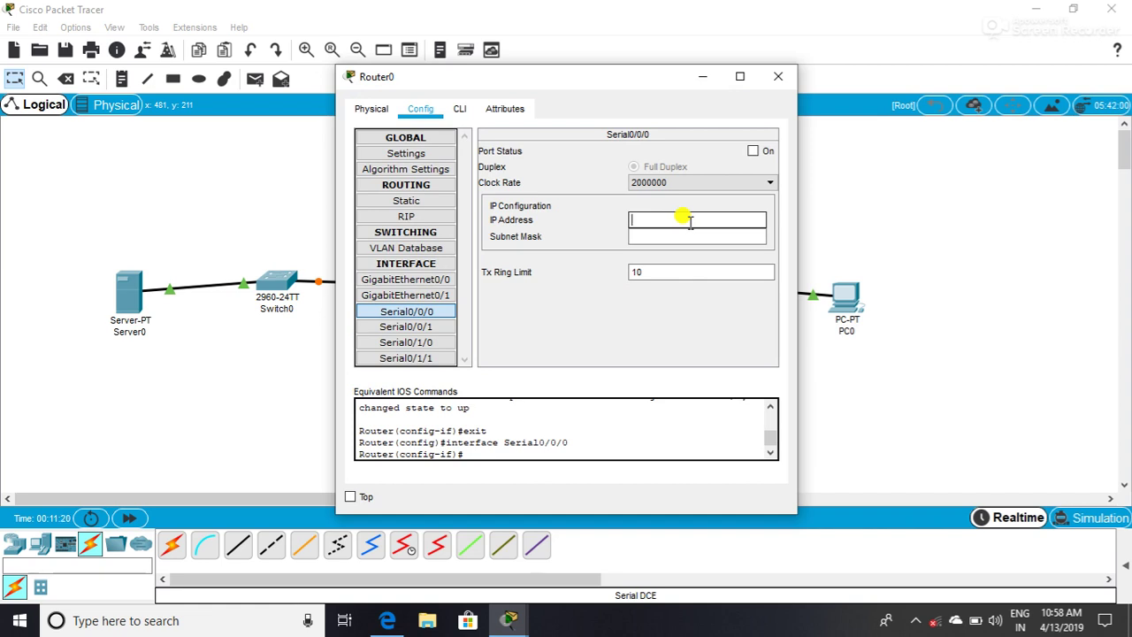
text(10.1)
text(.1.1)
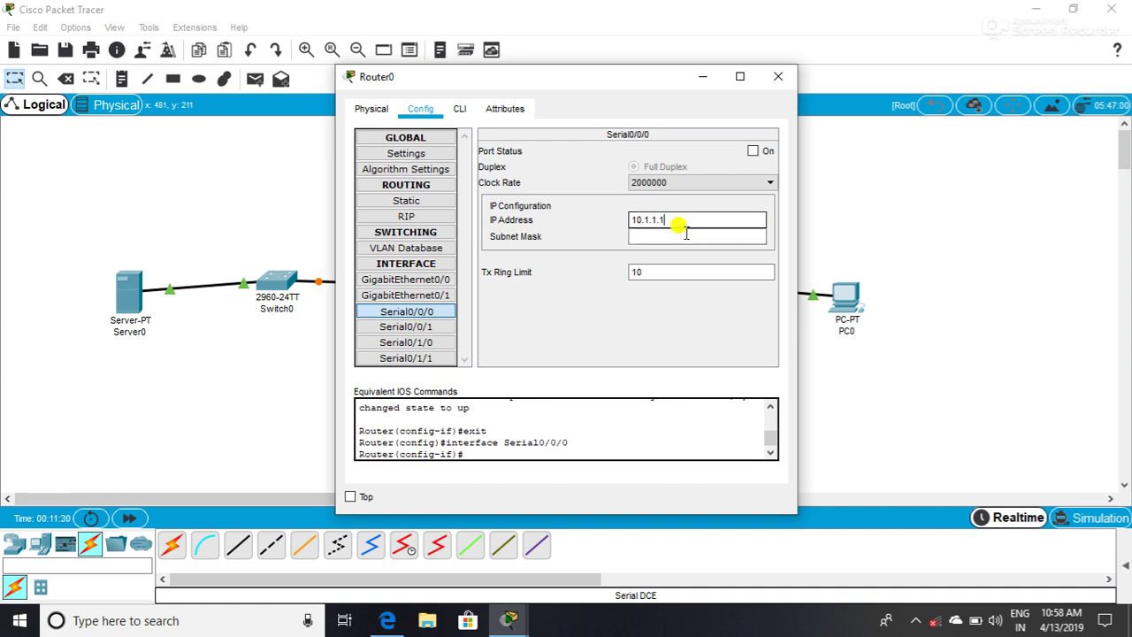
key(Tab)
click(749, 152)
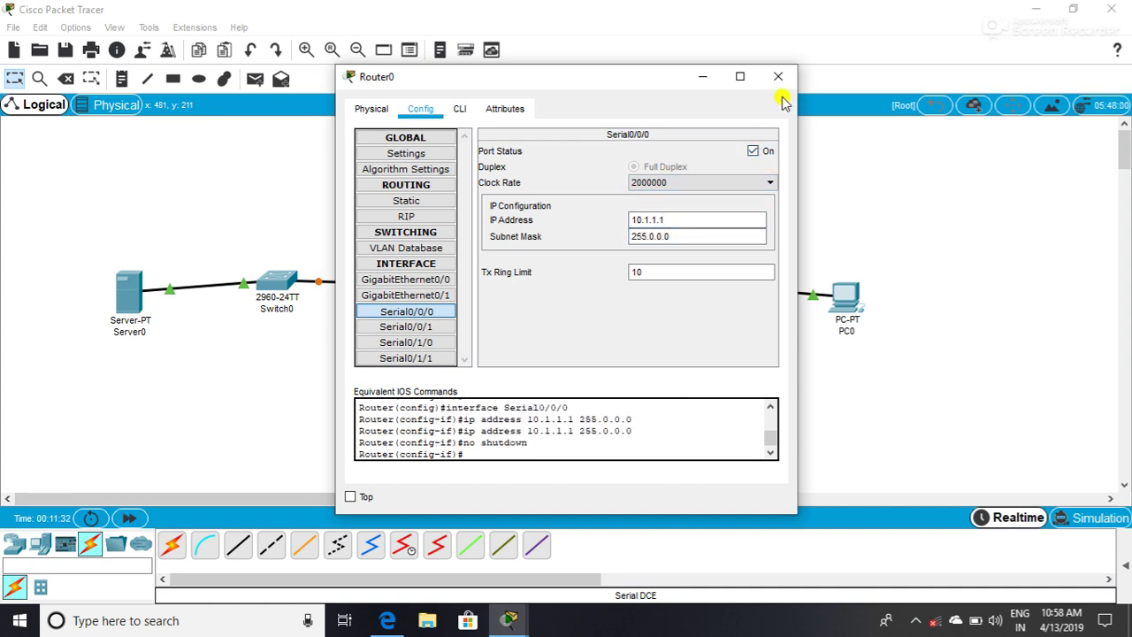
click(779, 77)
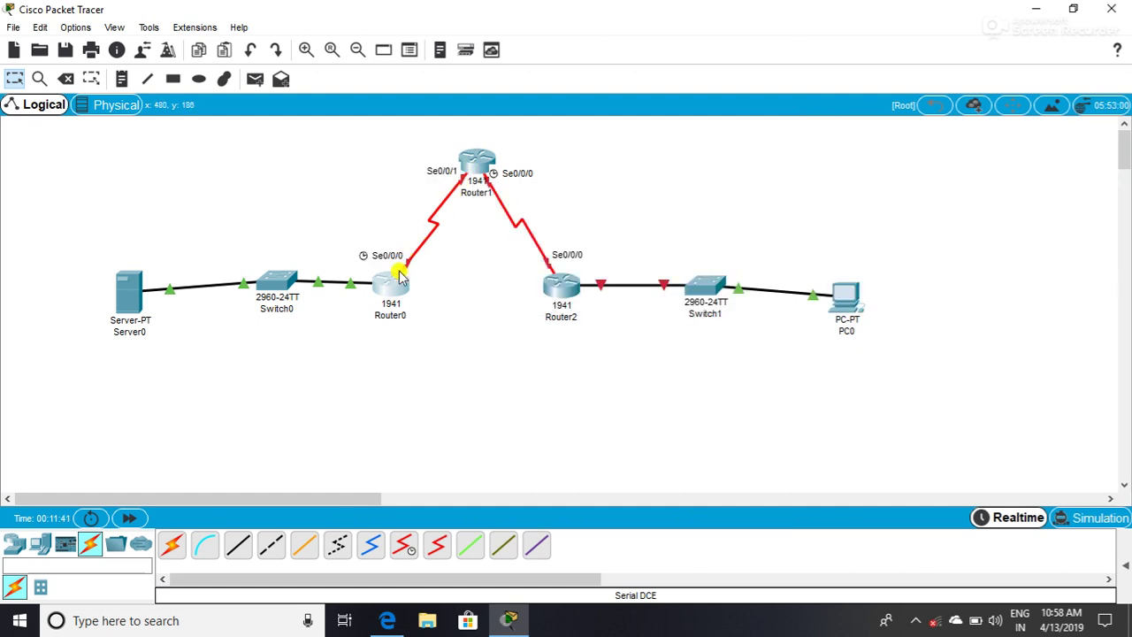
click(392, 283)
click(404, 312)
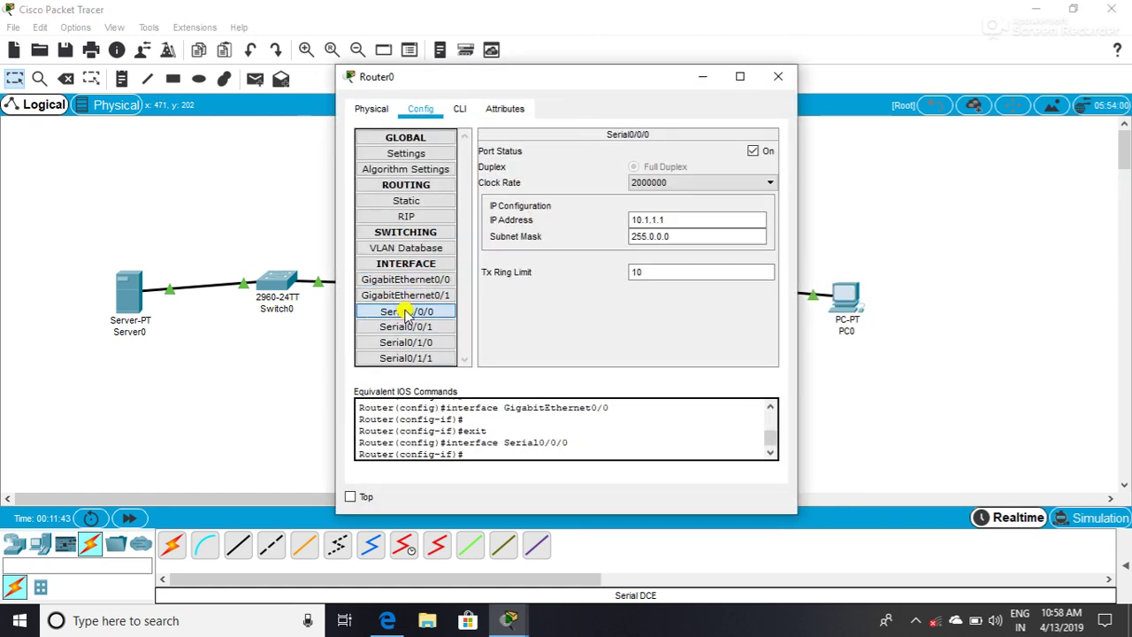
click(778, 76)
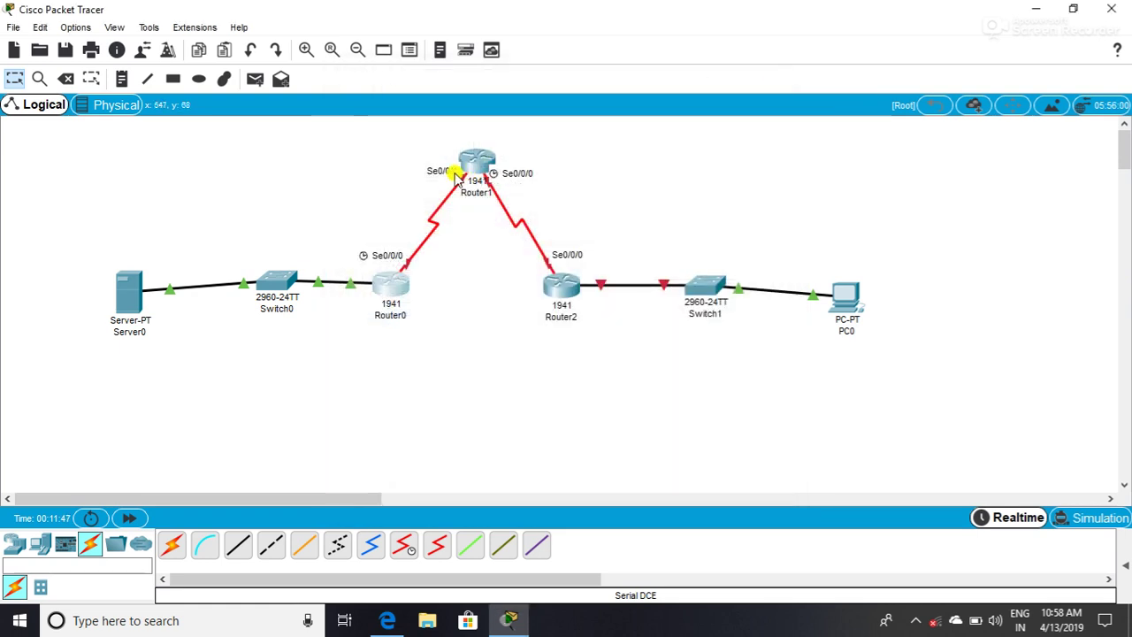
Configure Router1's Serial0/0/1 with IP address 10.1.1.2 and subnet mask 255.0.0.0, and turn the port on
click(479, 166)
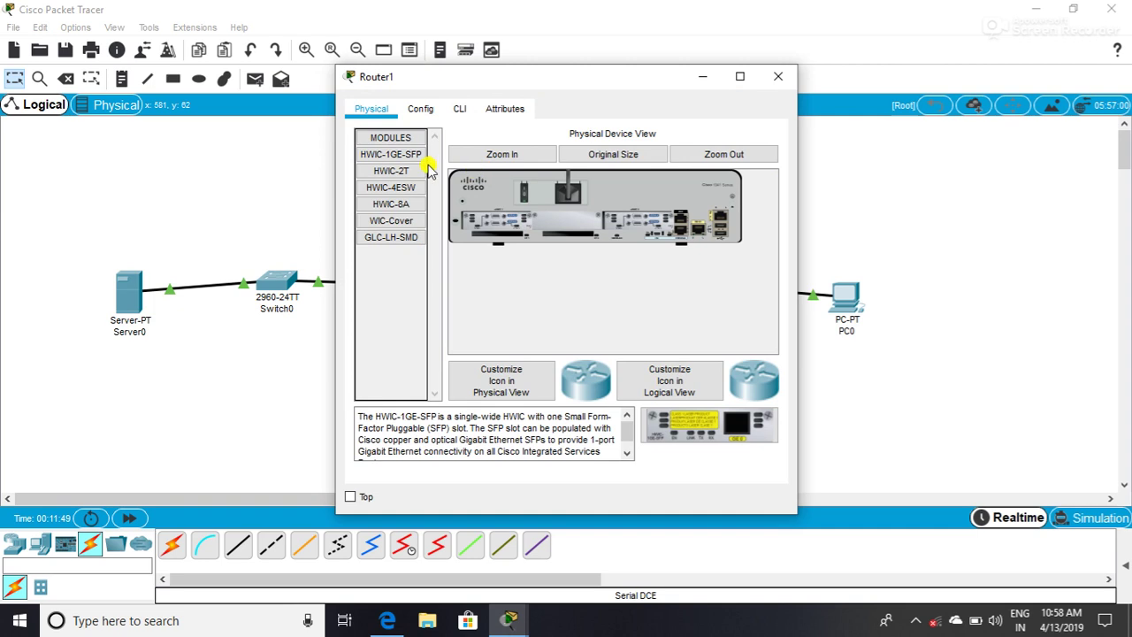
click(420, 109)
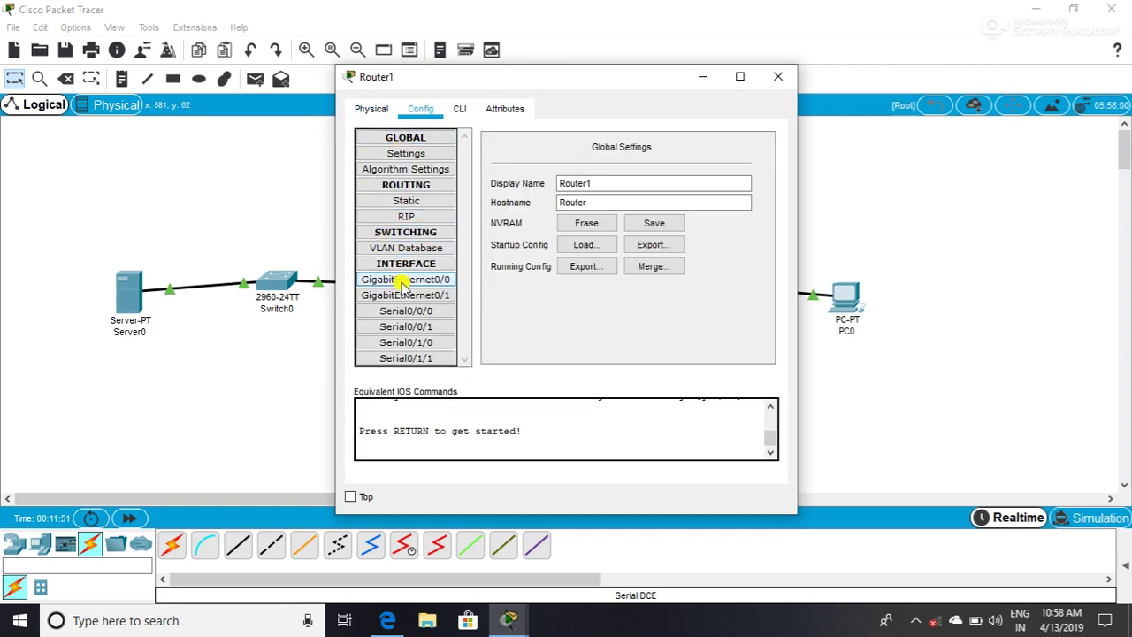
click(424, 327)
click(675, 219)
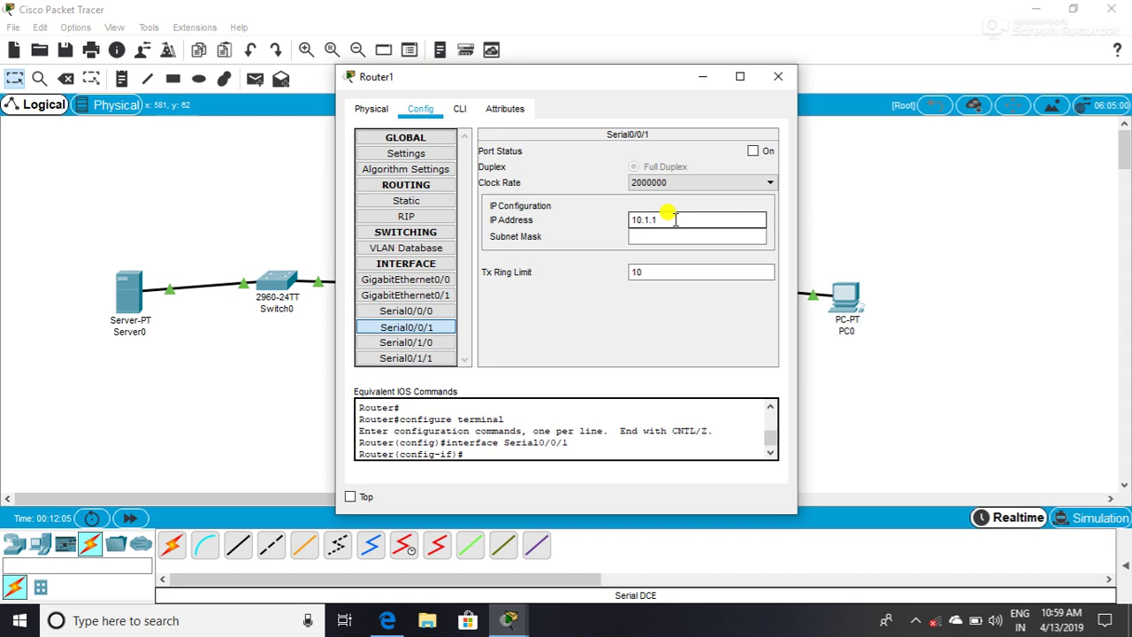
click(676, 237)
click(758, 153)
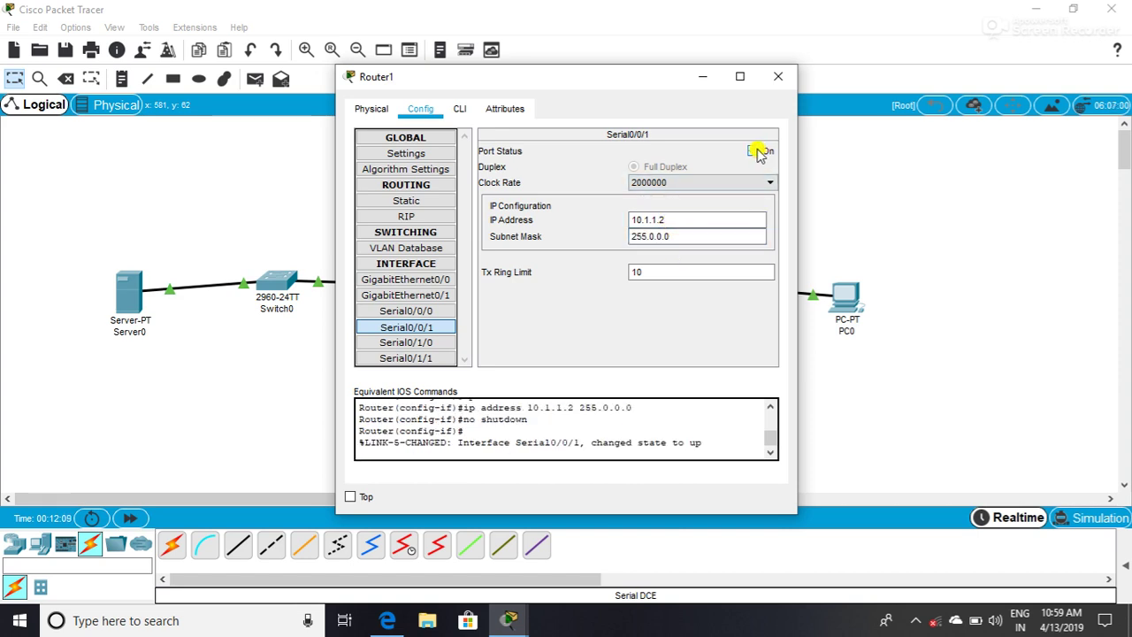
Try to assign the IP address 10.2.2.2 to Router1's Serial0/0/0
click(409, 312)
click(660, 216)
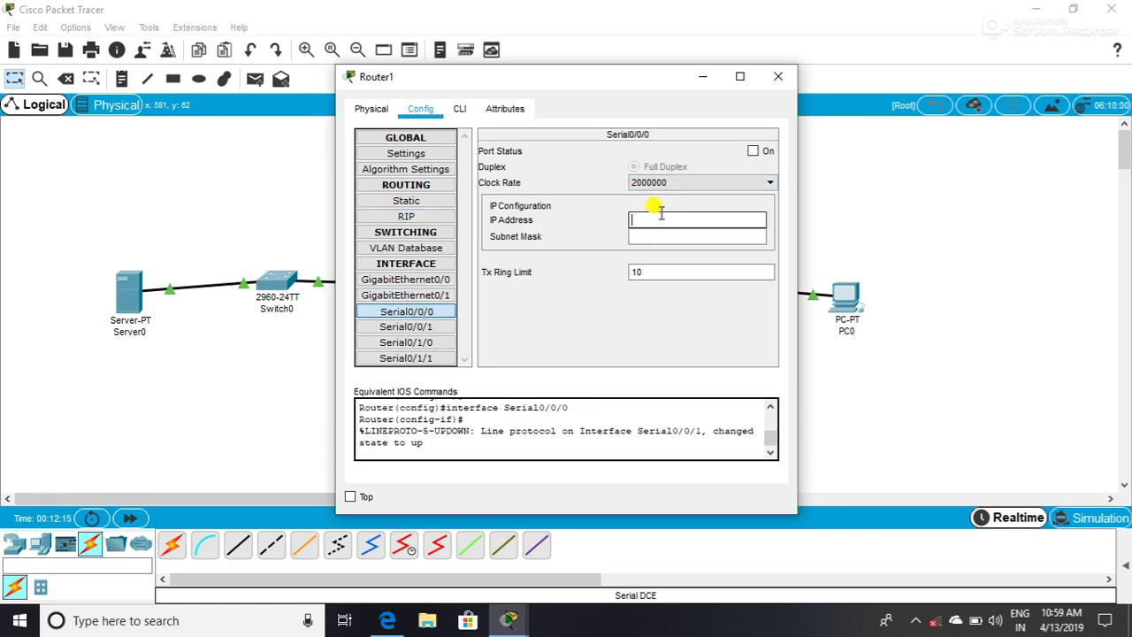
text(10.2.2.2)
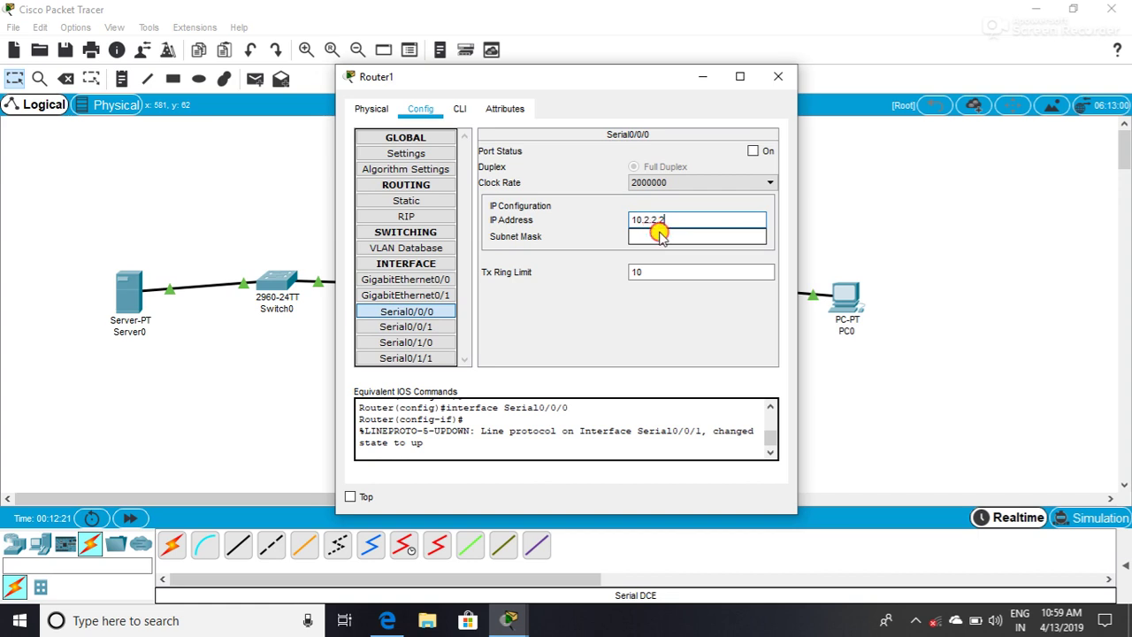
key(Return)
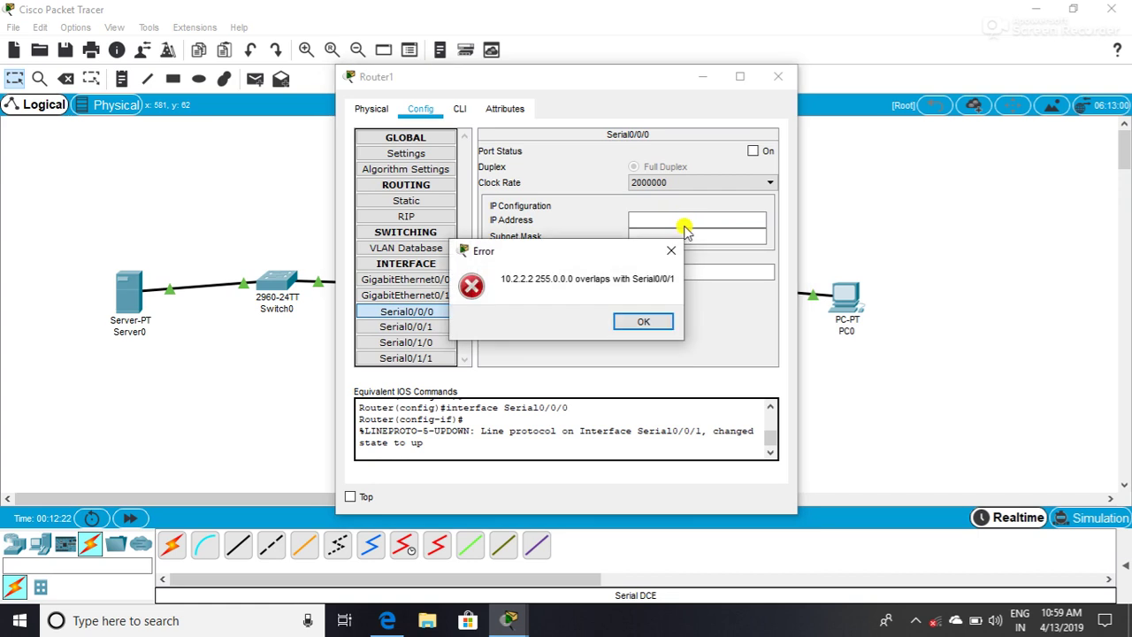
click(654, 321)
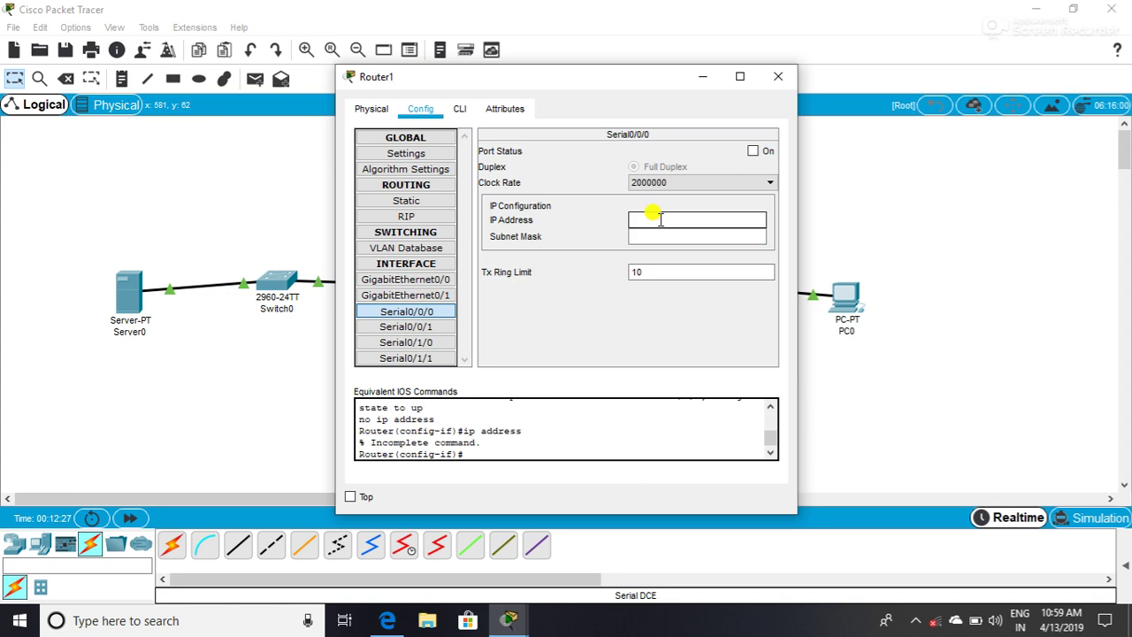
Configure Router1's Serial0/0/0 with IP address 100.2.2.2 and subnet mask 255.0.0.0, turn the port on, and close its window
text(100.2.2.2)
key(Tab)
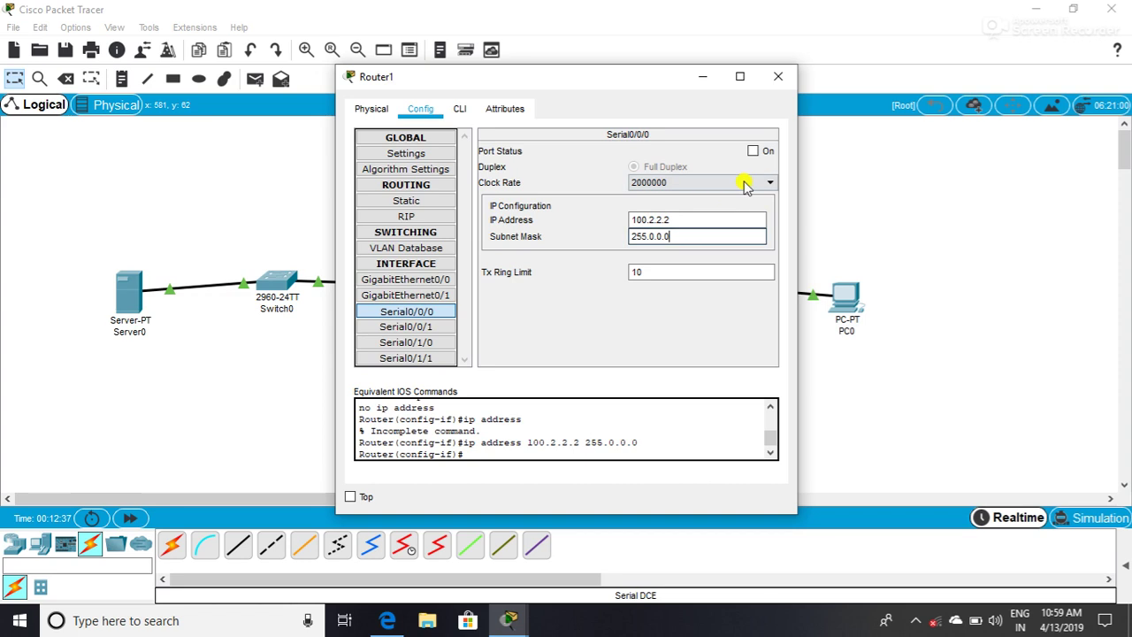
click(753, 151)
click(777, 76)
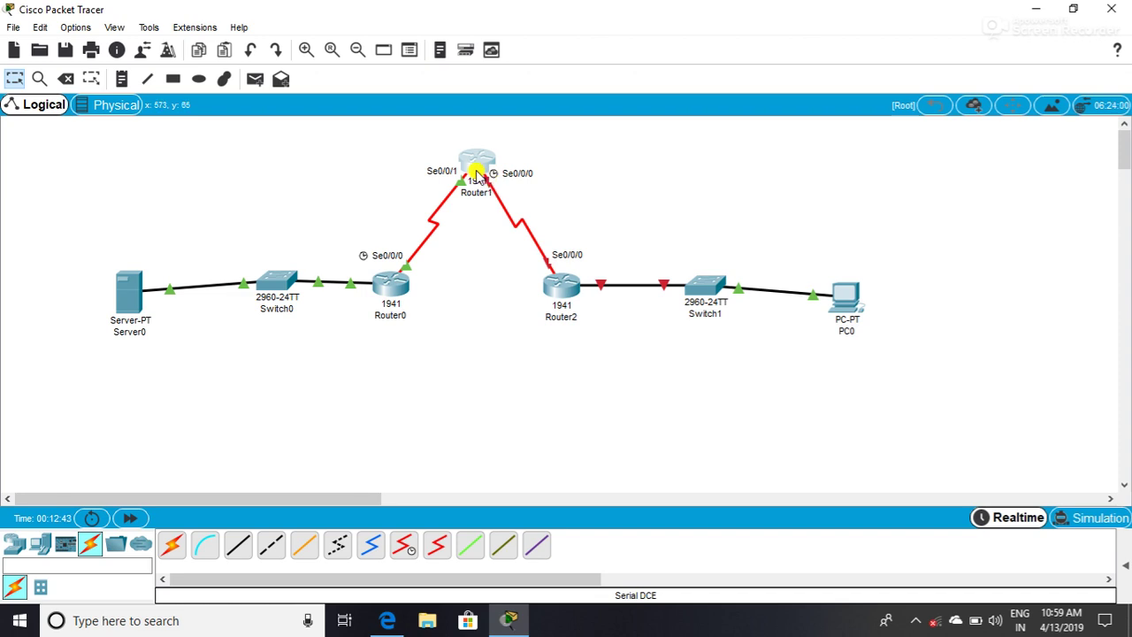
click(560, 286)
click(420, 108)
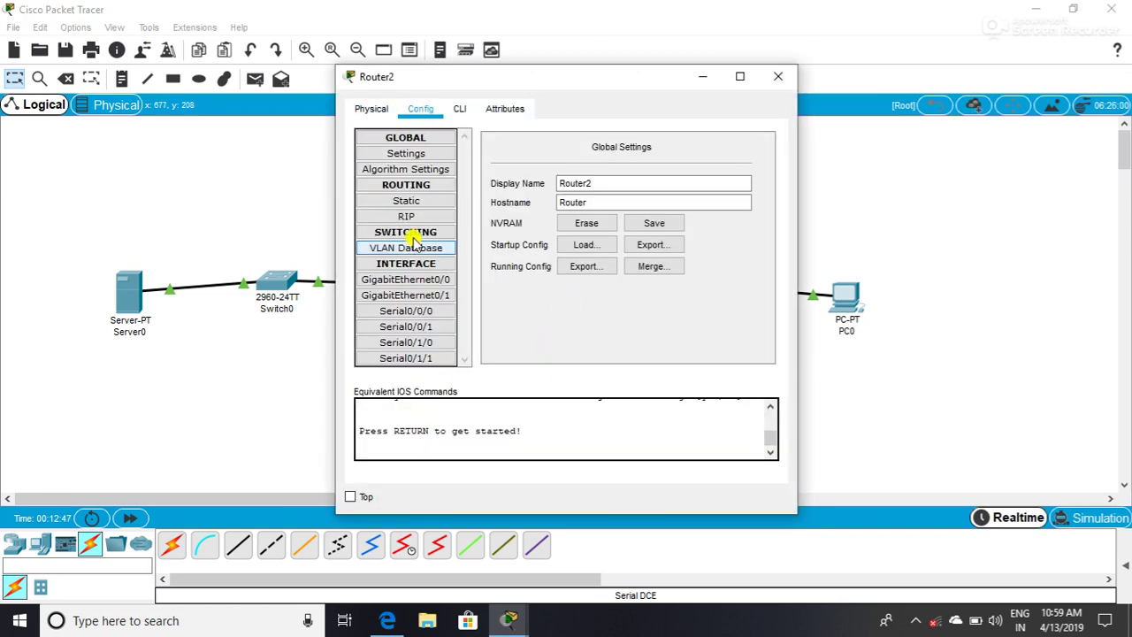
click(417, 313)
click(652, 218)
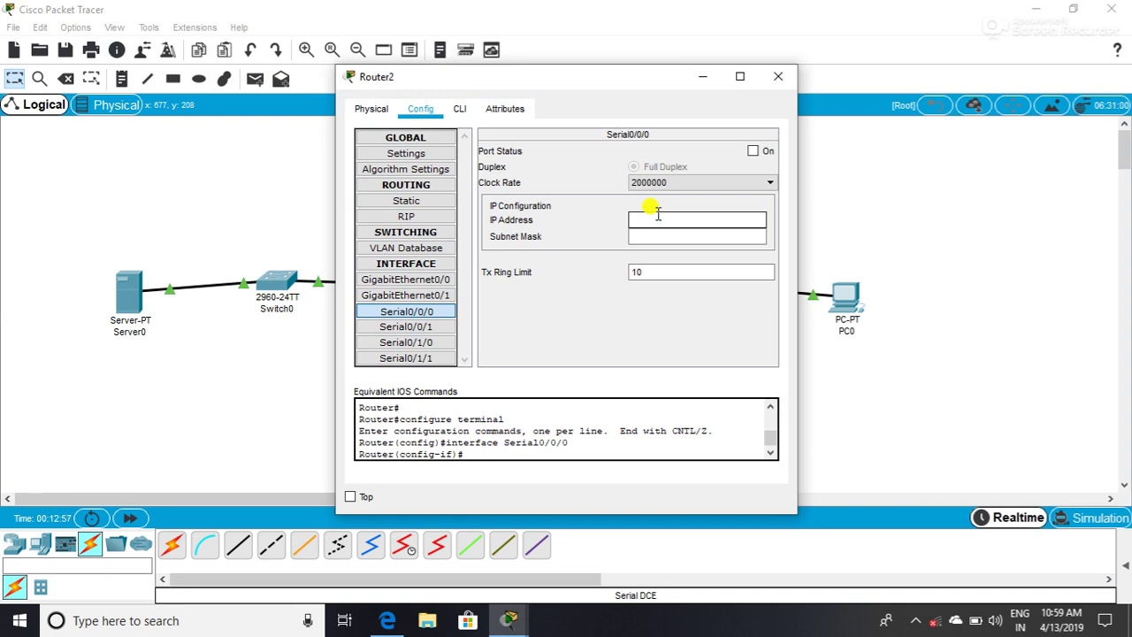
text(192)
click(780, 75)
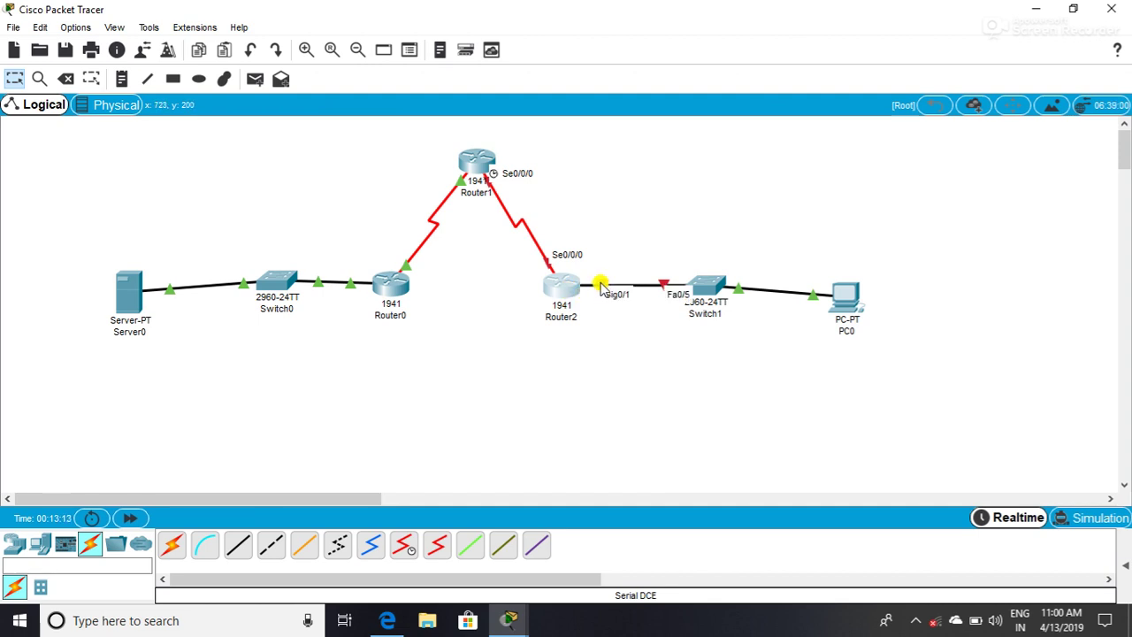
Configure Router2's GigabitEthernet0/1 with IP address 192.168.3.1 and subnet mask 255.255.255.0, and turn the port on
click(559, 285)
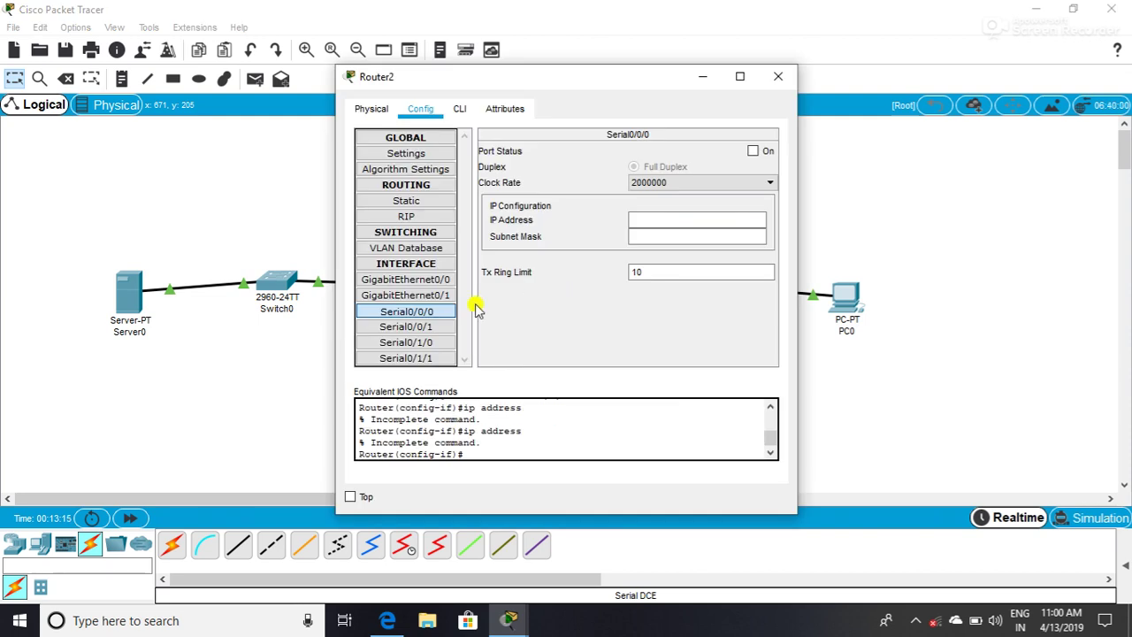
click(437, 295)
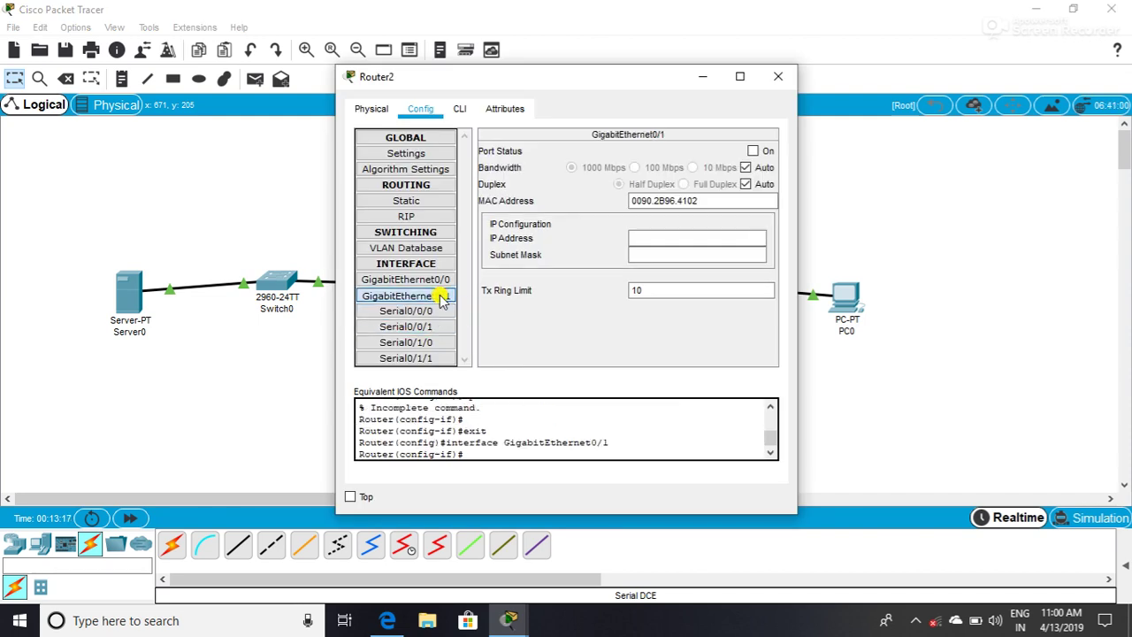
click(651, 237)
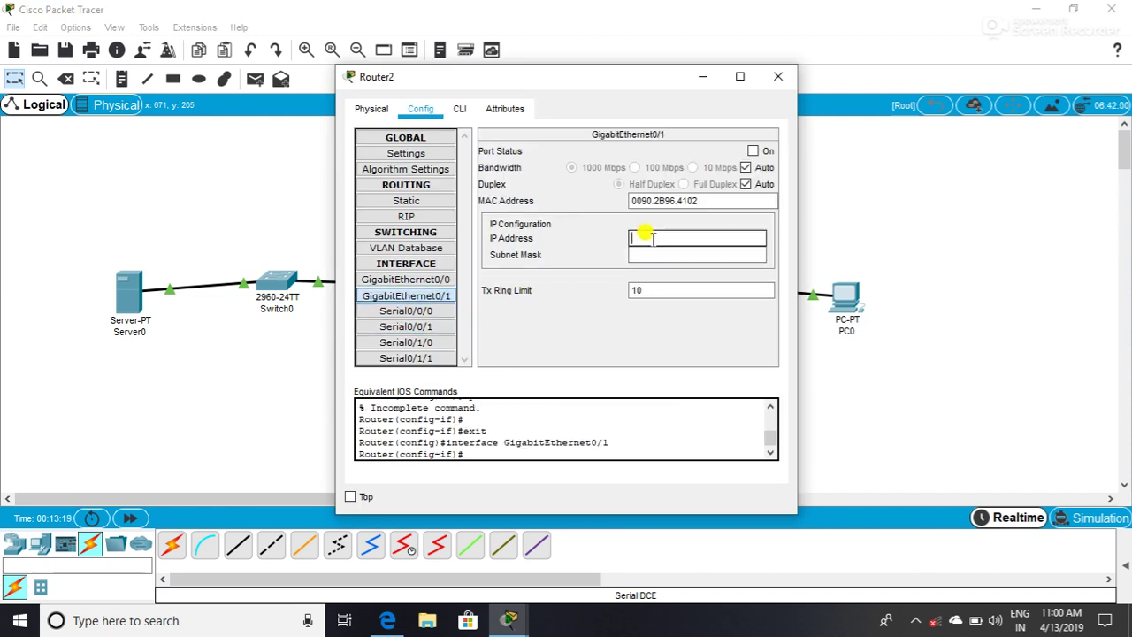
text(192.168.3.1)
key(Tab)
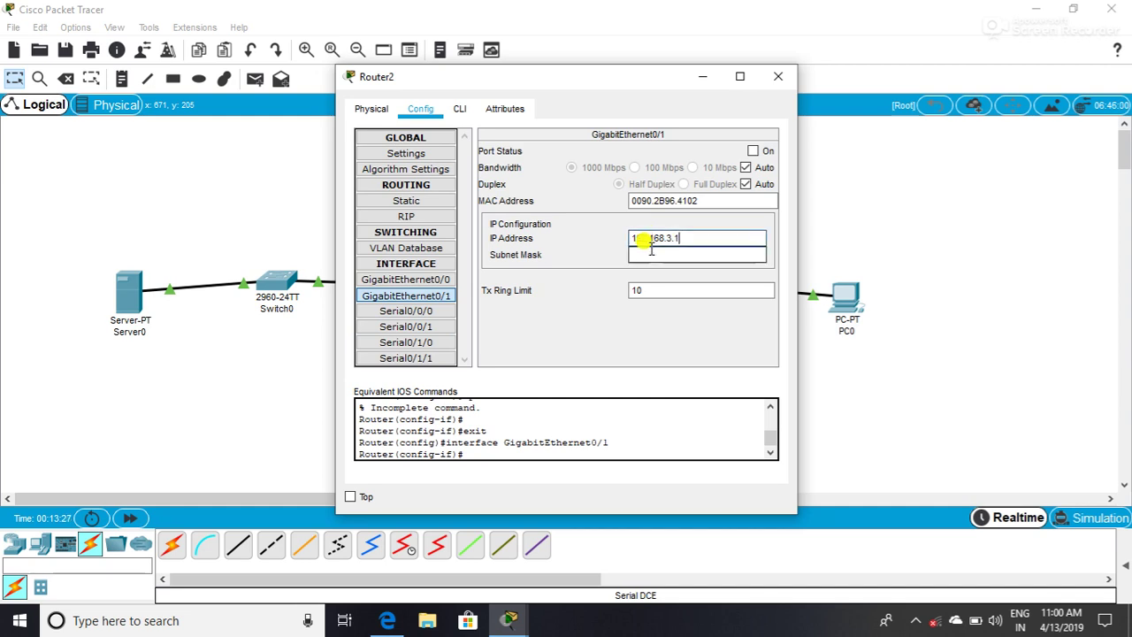
click(753, 151)
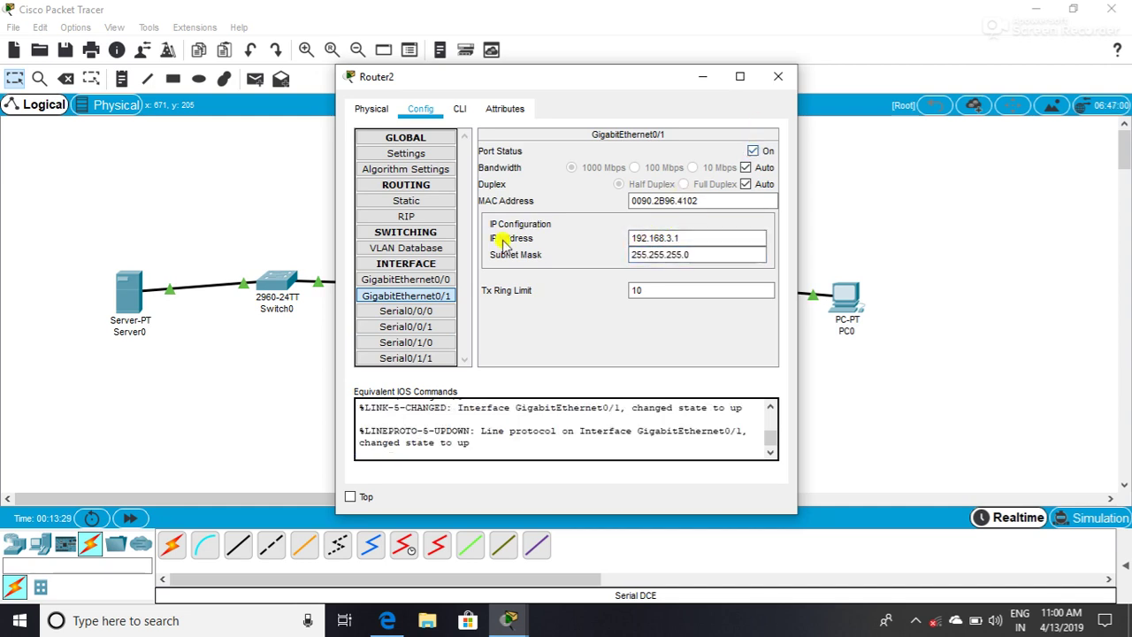
Configure Router2's Serial0/0/0 with IP address 10.2.2.1 and subnet mask 255.0.0.0, turn the port on, and close its window
click(402, 312)
click(631, 217)
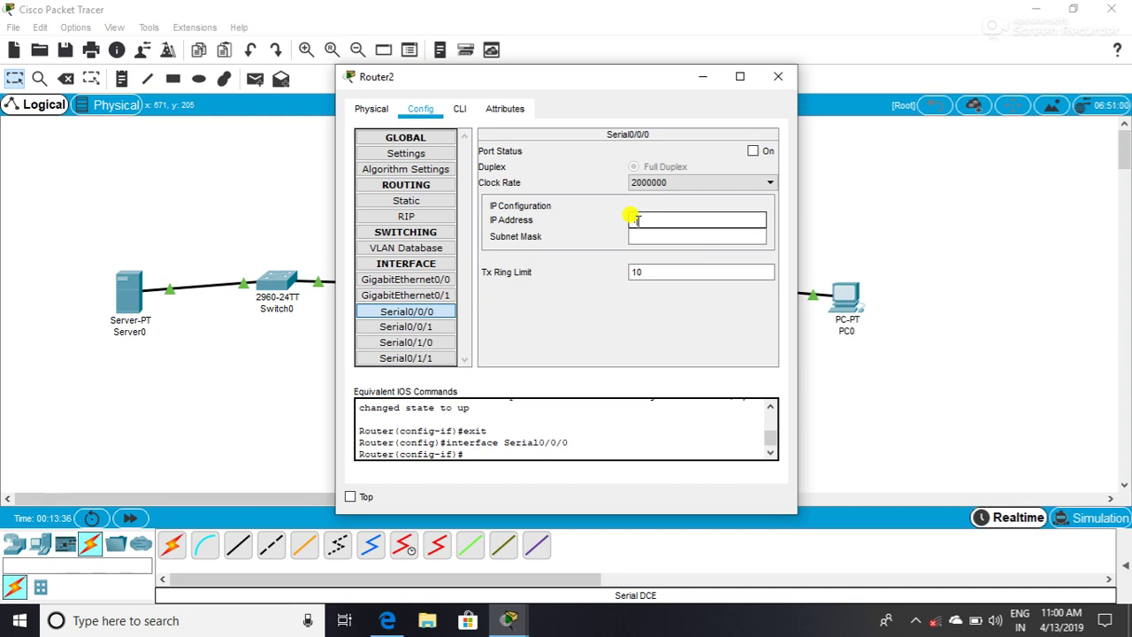
text(10.2.2.1)
click(651, 235)
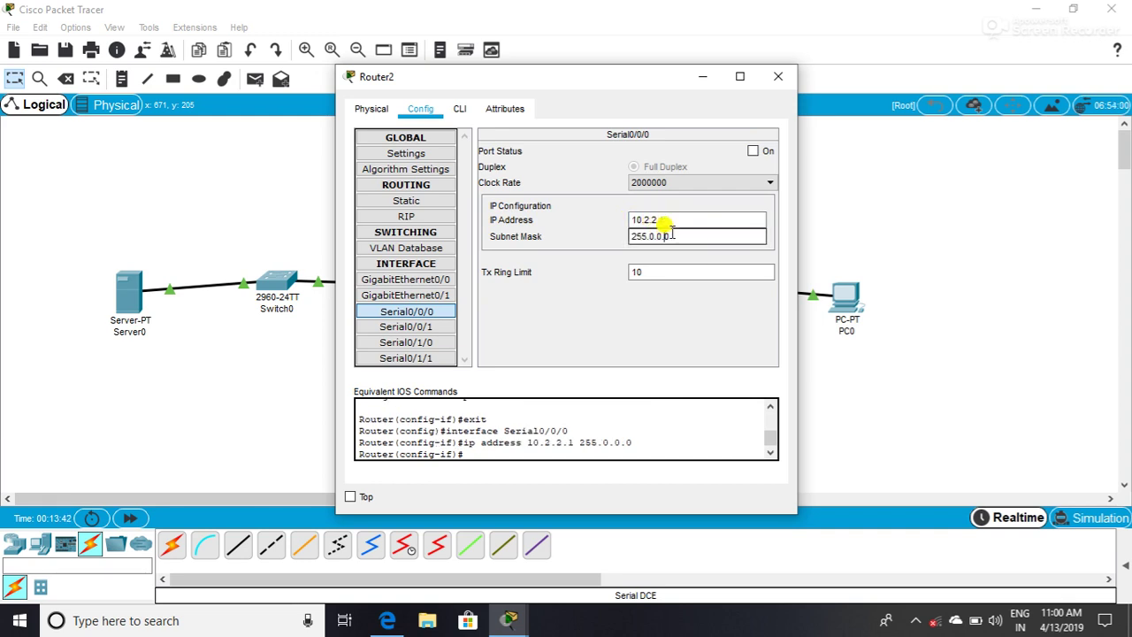
click(756, 150)
click(778, 76)
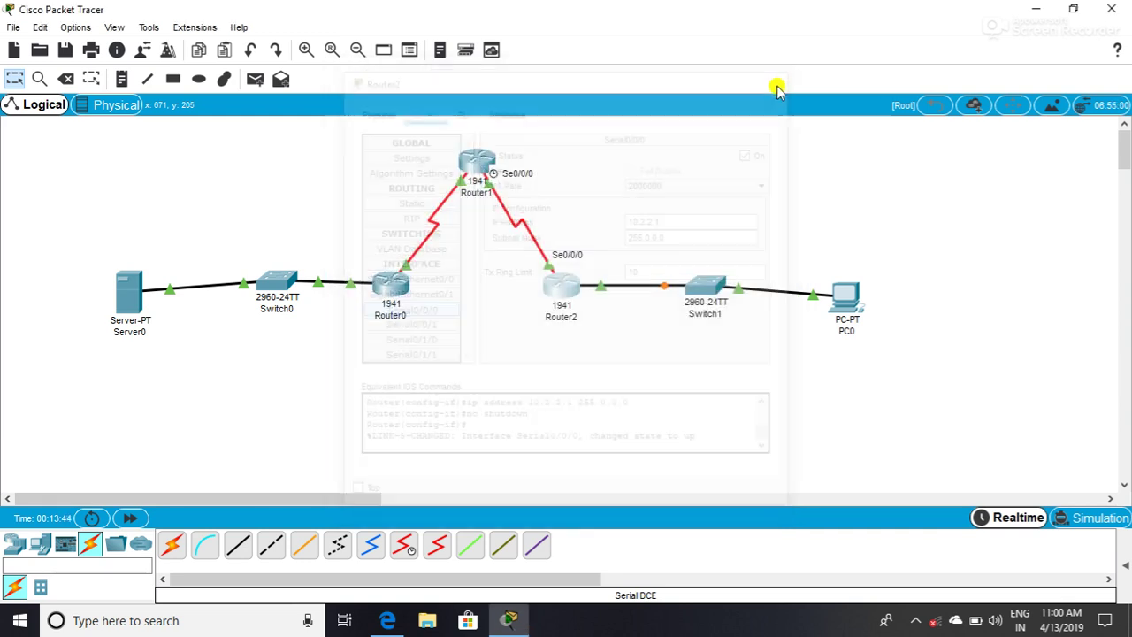
mouse_move(543, 312)
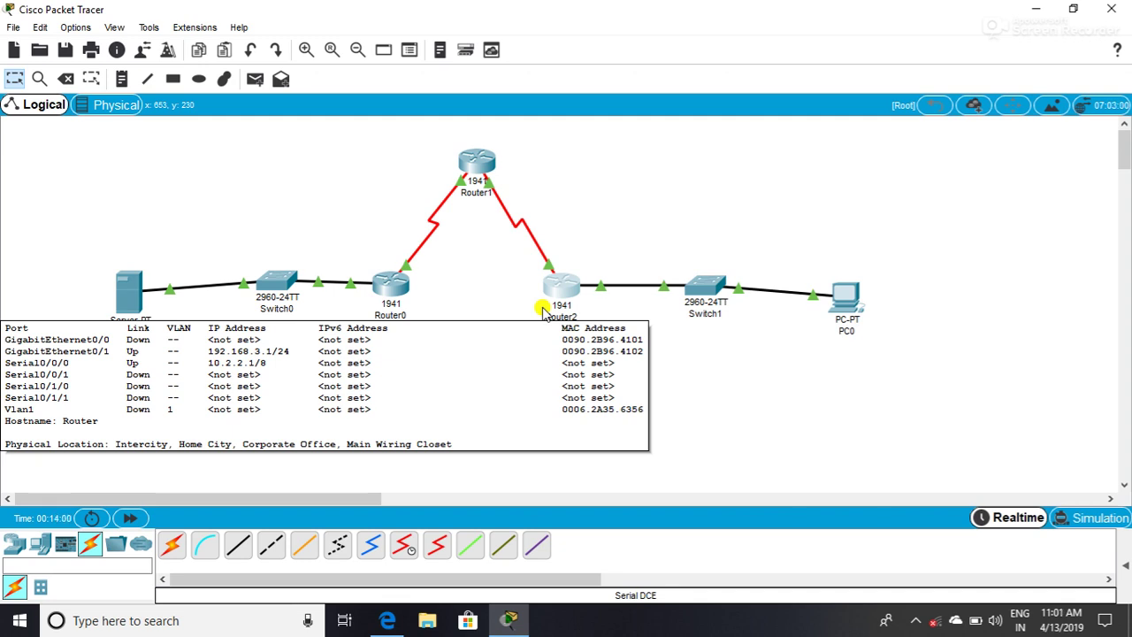
mouse_move(501, 613)
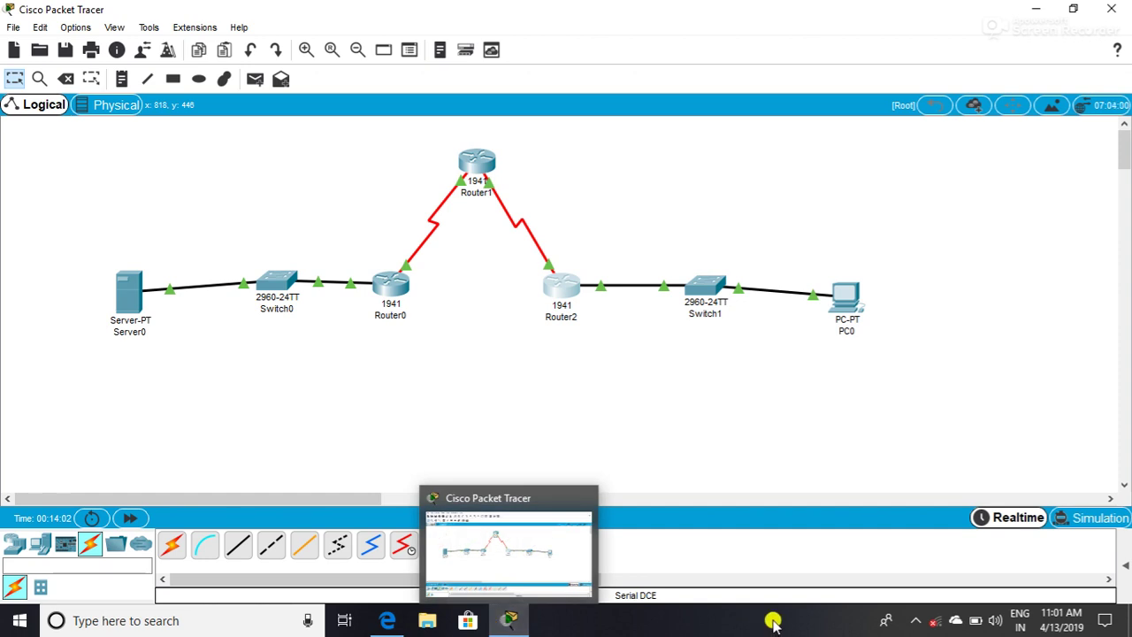
click(915, 619)
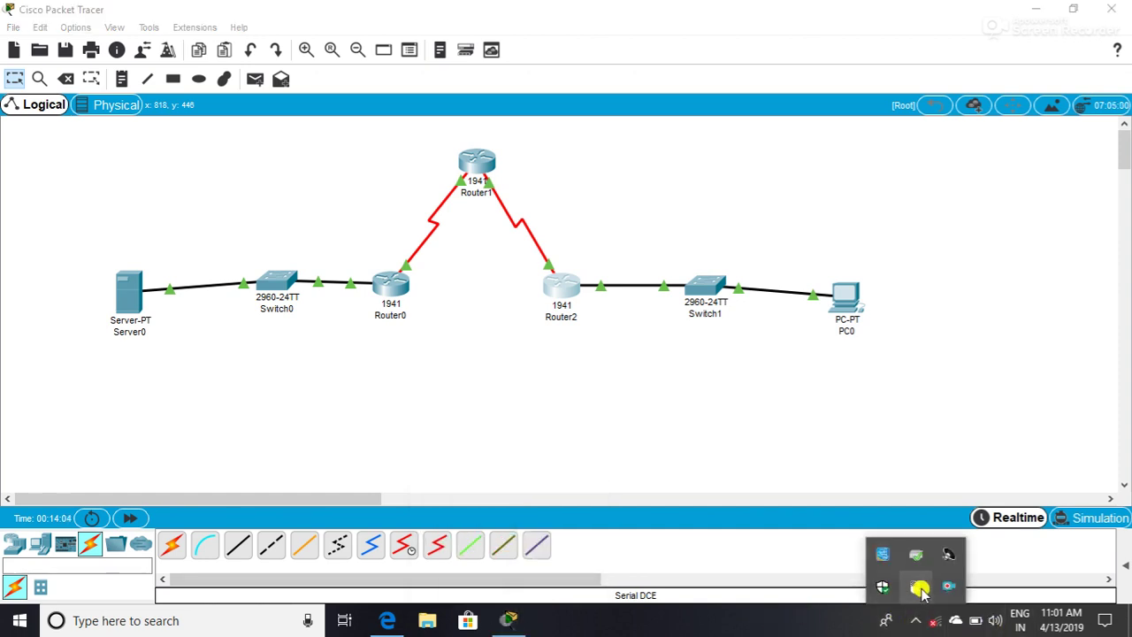
right_click(915, 590)
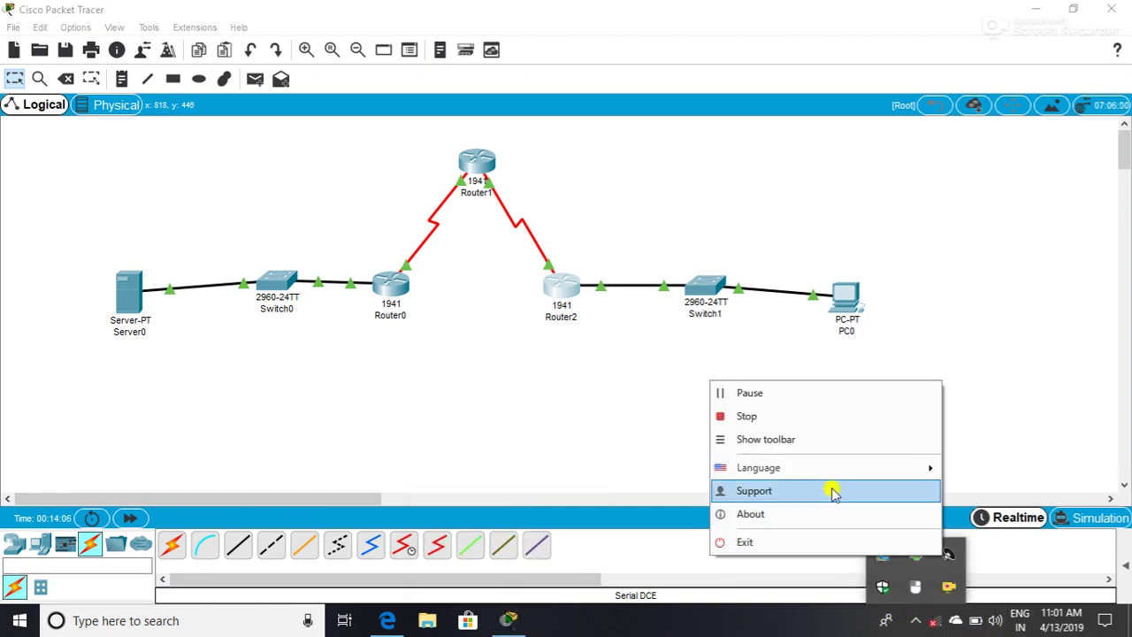